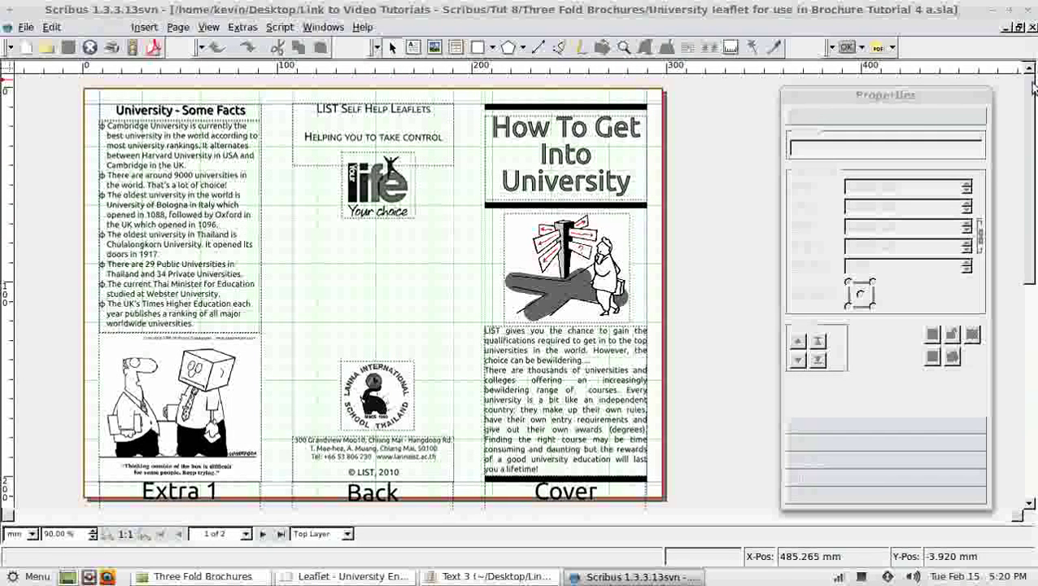
- Chain page 2's Main 1, Main 2 and Main 3 column frames so text flows through them
left_click_drag(1030, 92, 1035, 317)
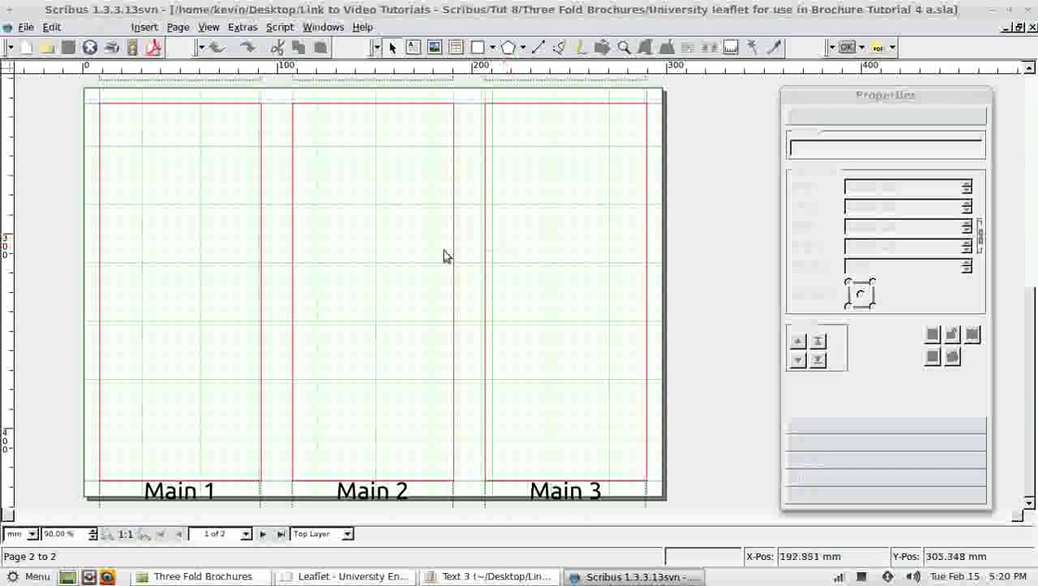
left_click(187, 255)
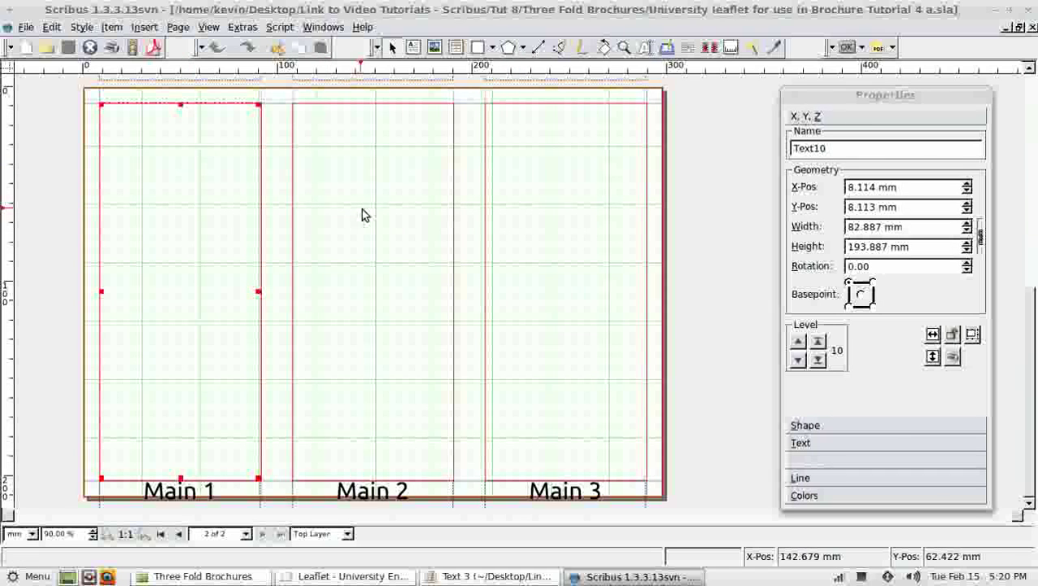
left_click(362, 216)
left_click(569, 225)
left_click(709, 47)
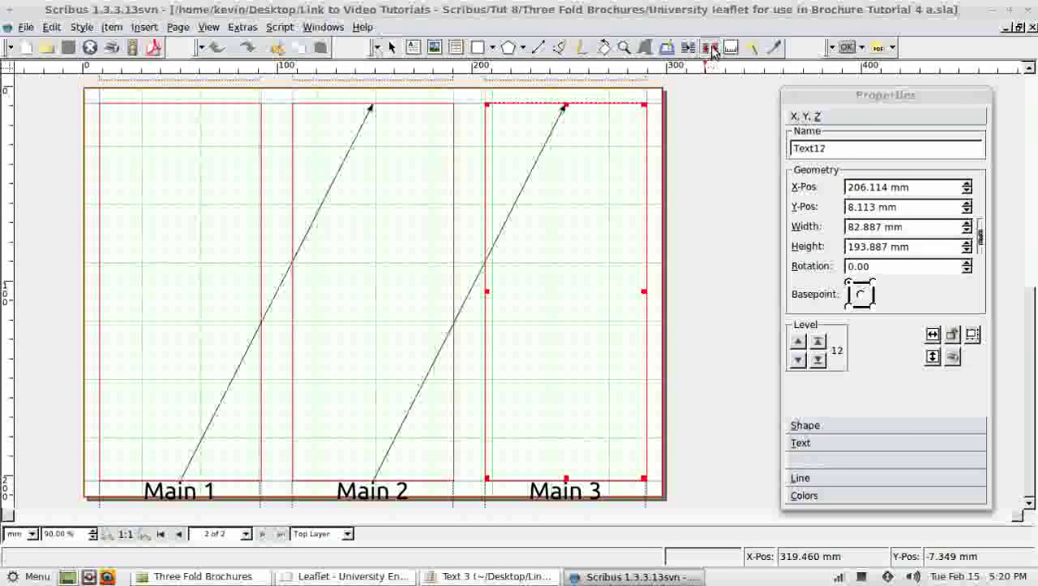
left_click(724, 228)
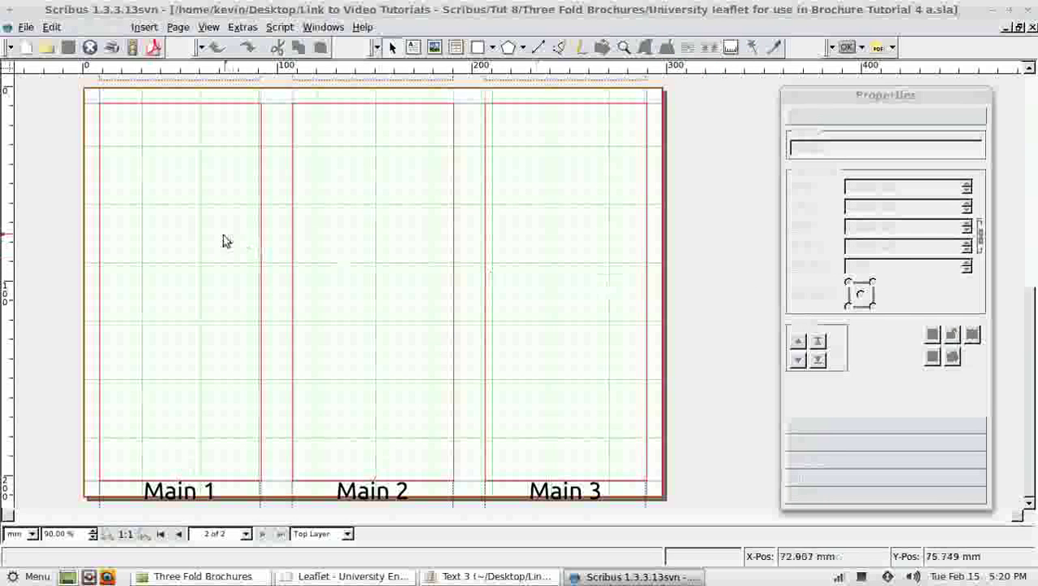
- Select the Main 1 frame and copy all the article text from gedit
left_click(254, 392)
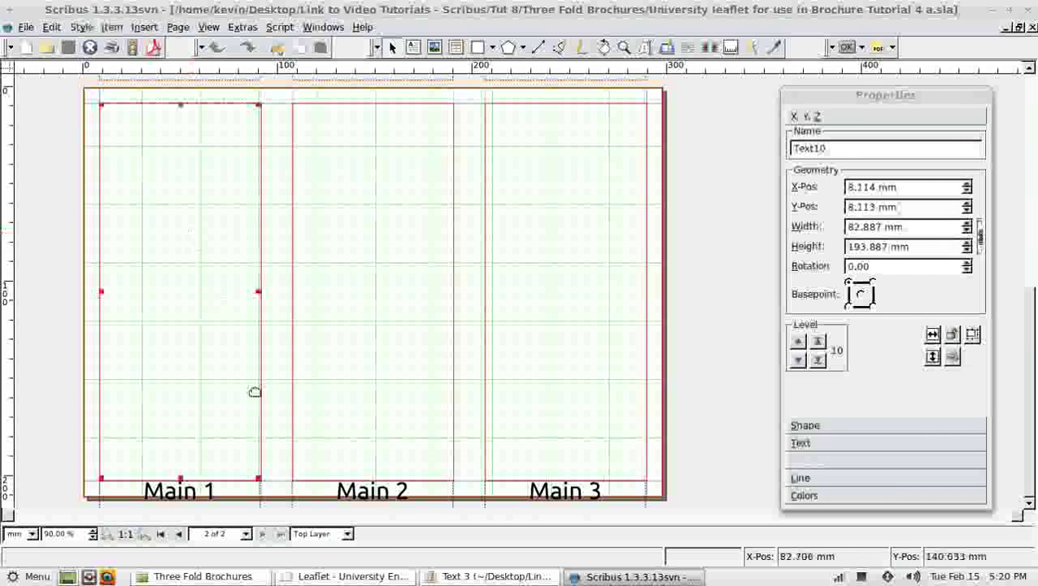
left_click(458, 576)
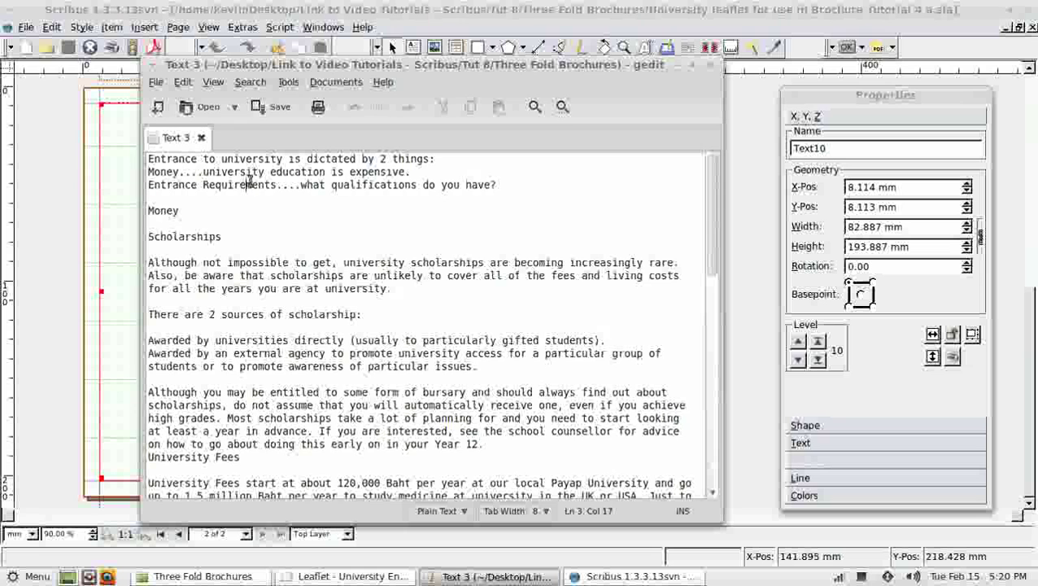
key("ctrl+a")
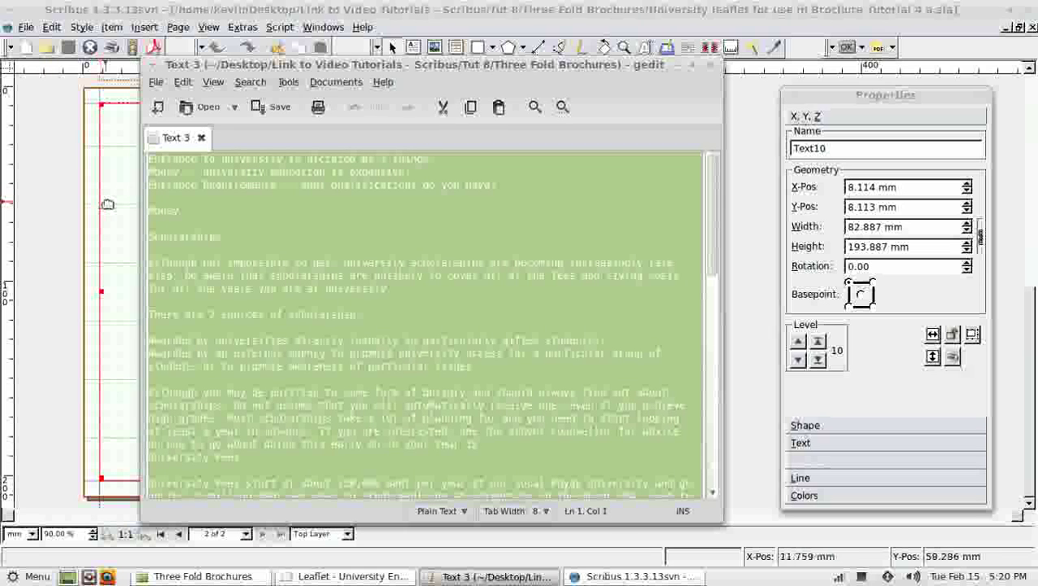
left_click(122, 205)
- Paste the article into the Main 1 story, then clear it to start over
left_click(667, 48)
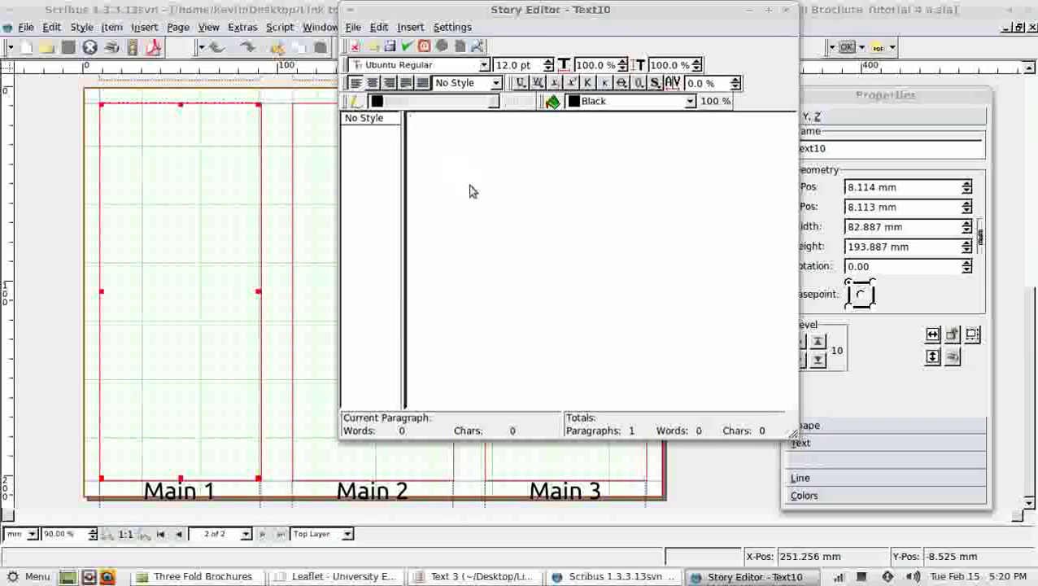
key("ctrl+v")
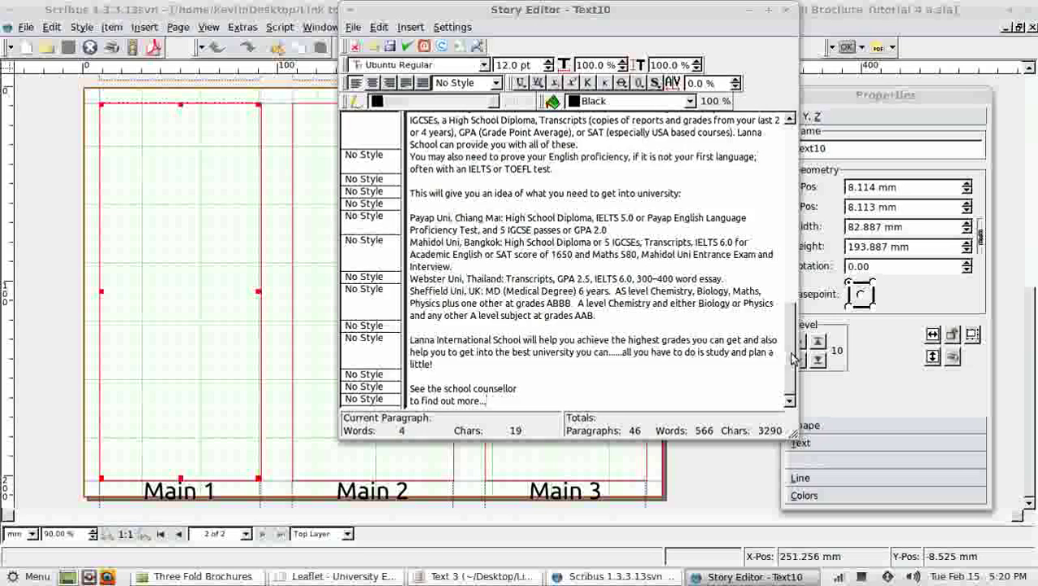
left_click_drag(793, 360, 810, 132)
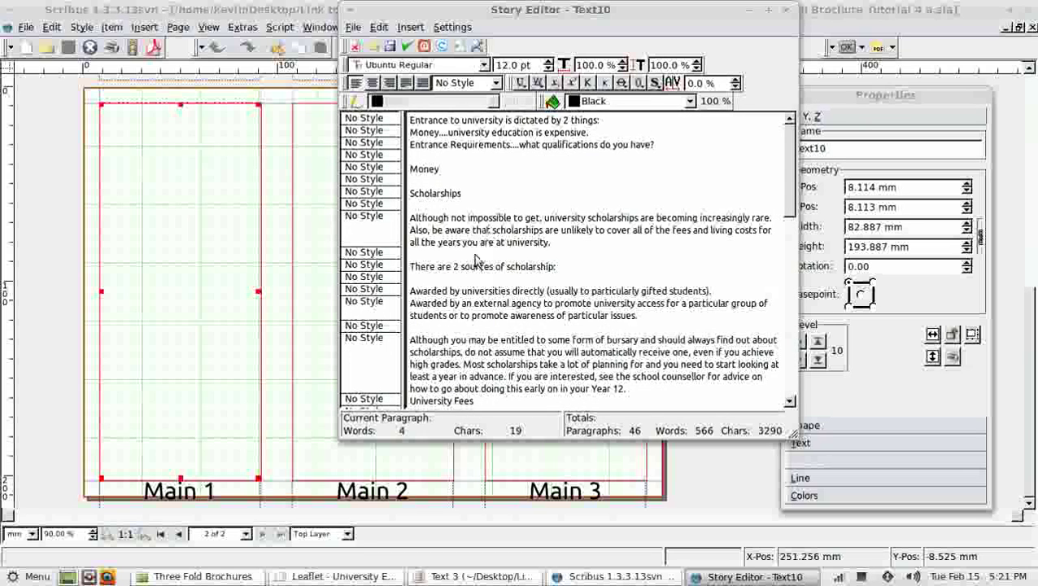
key("ctrl+a")
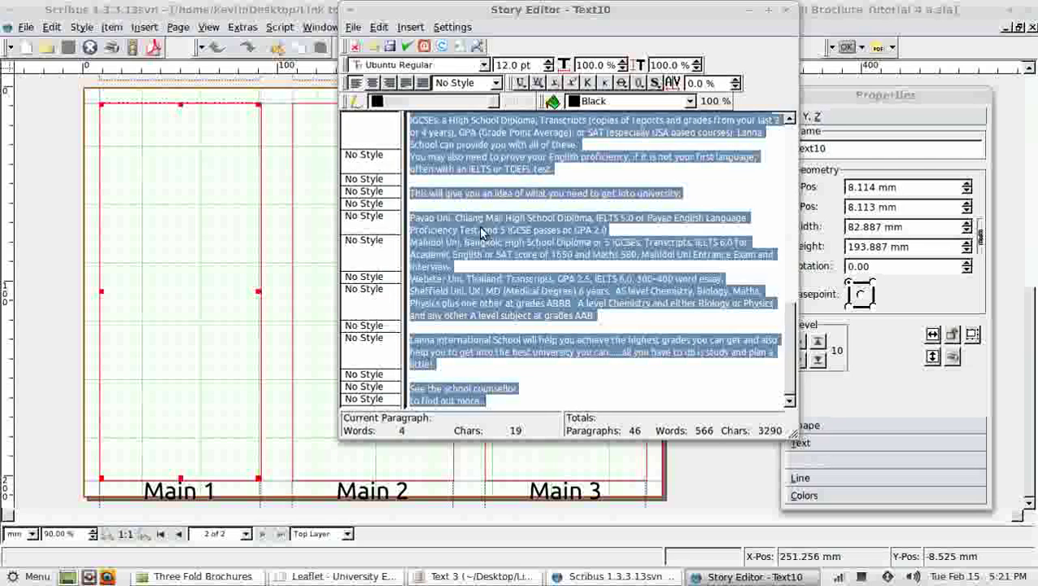
key("Delete")
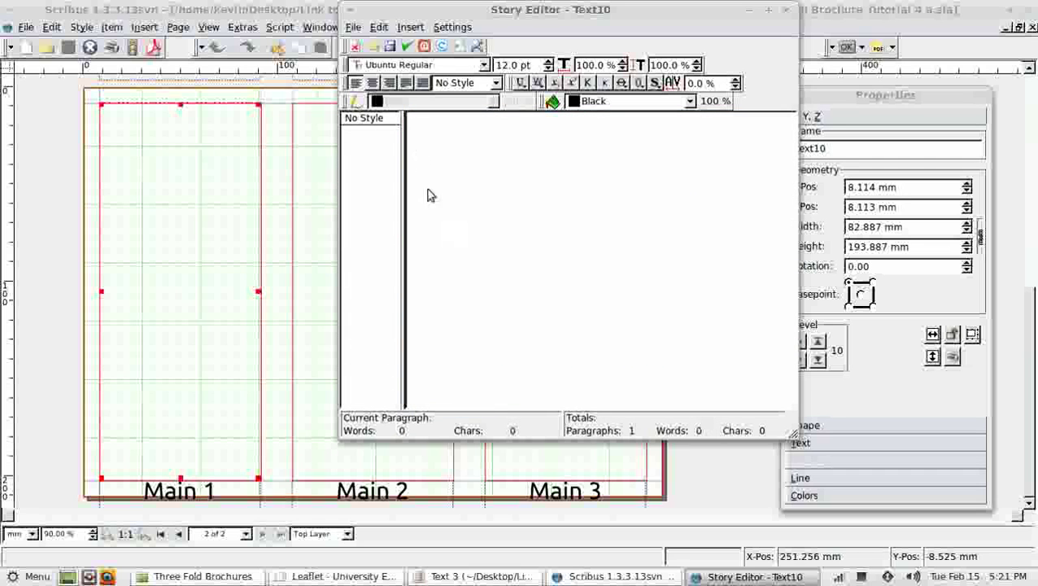
- Paste the article in the Body paragraph style, update the linked frames, and view the reference PDF
left_click(374, 120)
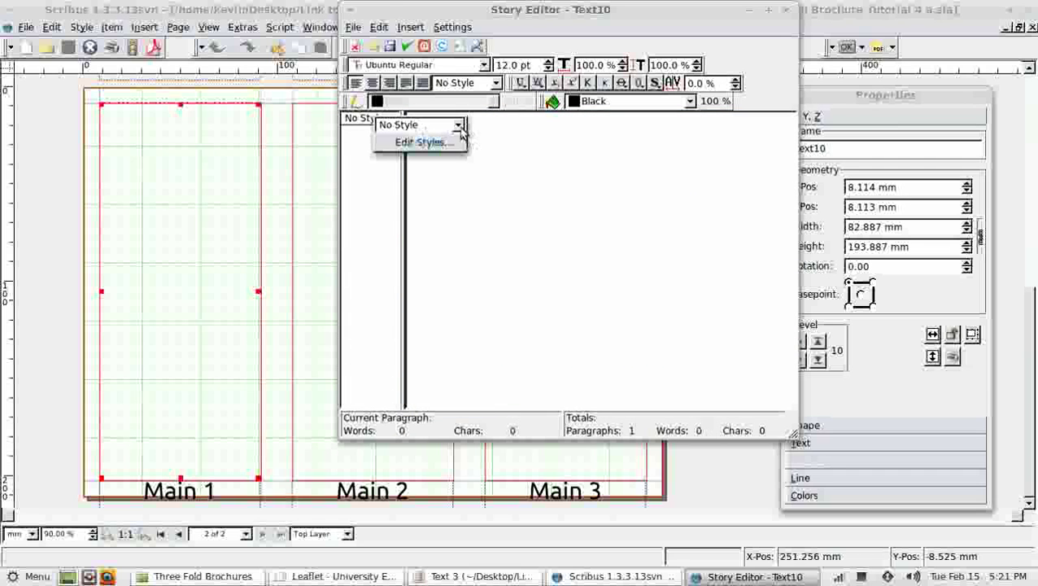
left_click(431, 124)
left_click(425, 155)
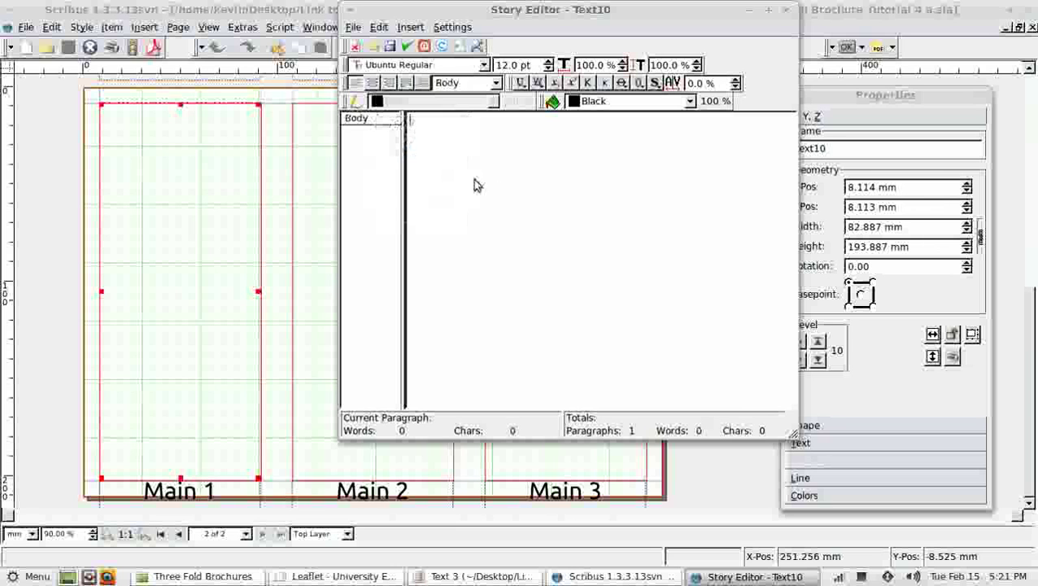
key("ctrl+v")
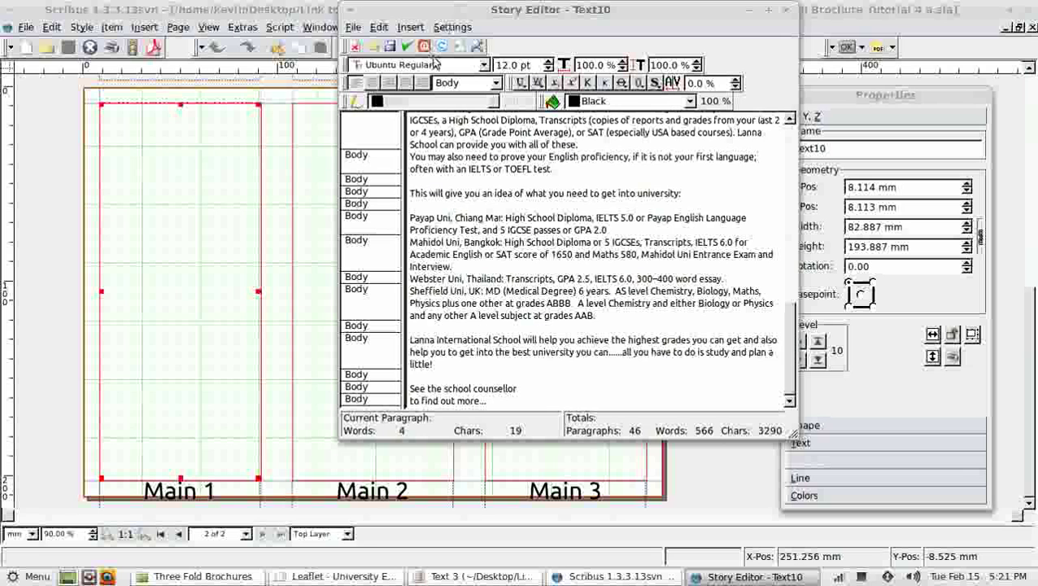
left_click(462, 47)
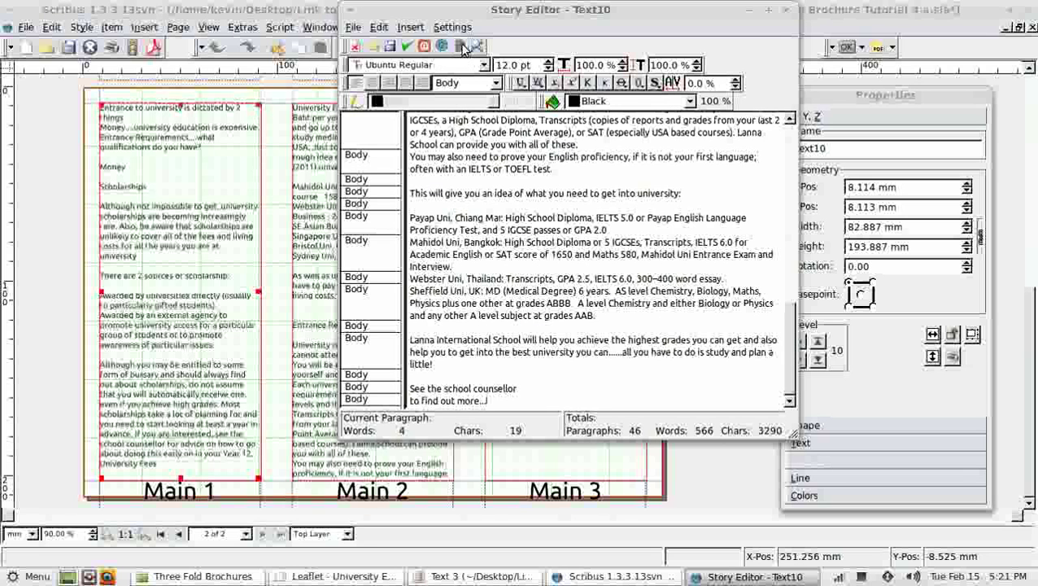
left_click_drag(450, 13, 526, 51)
left_click(351, 578)
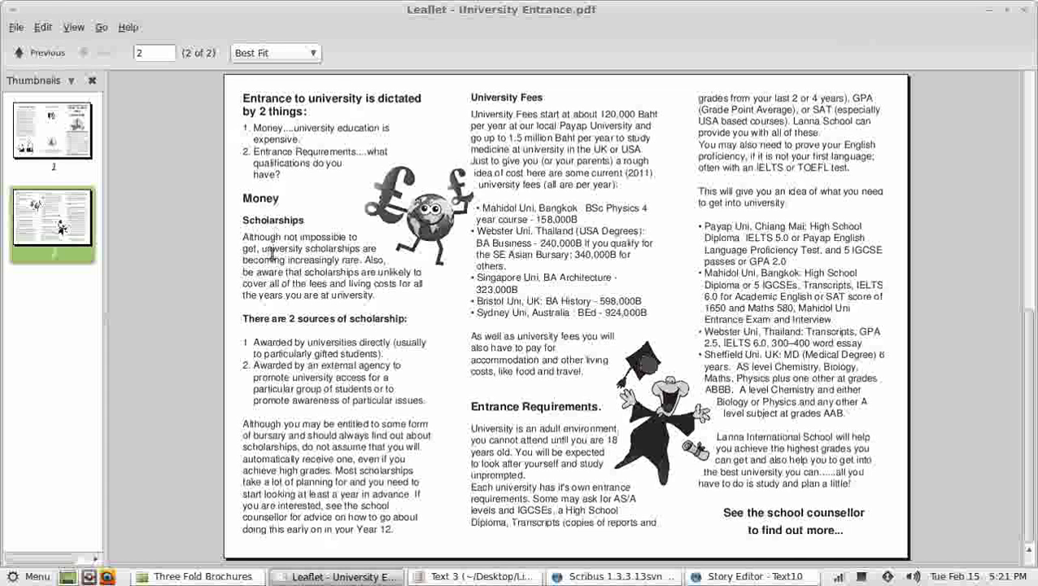
- Make the first paragraph and the Money paragraph Heading 1
left_click(752, 576)
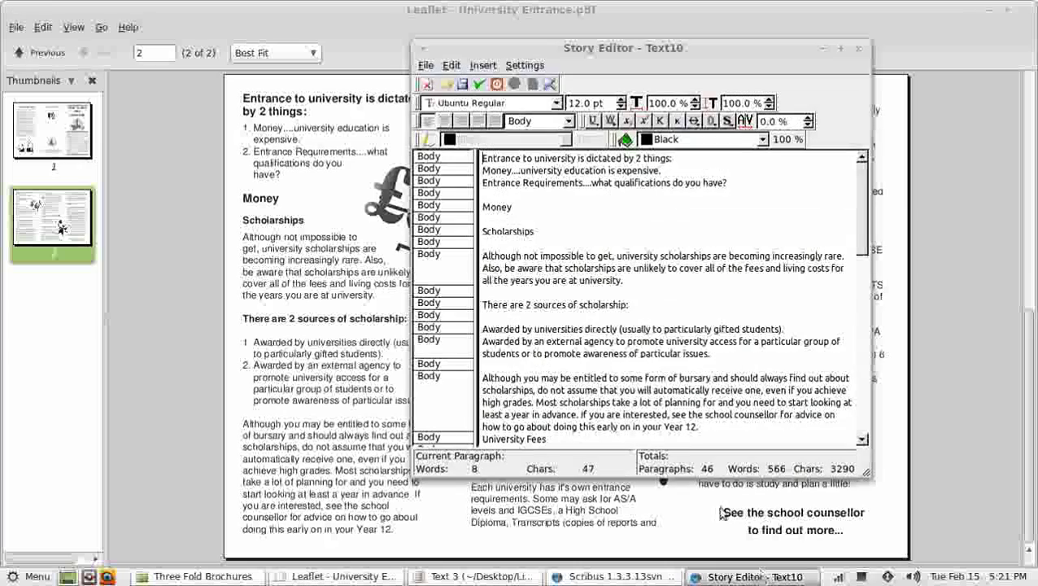
left_click_drag(526, 47, 618, 36)
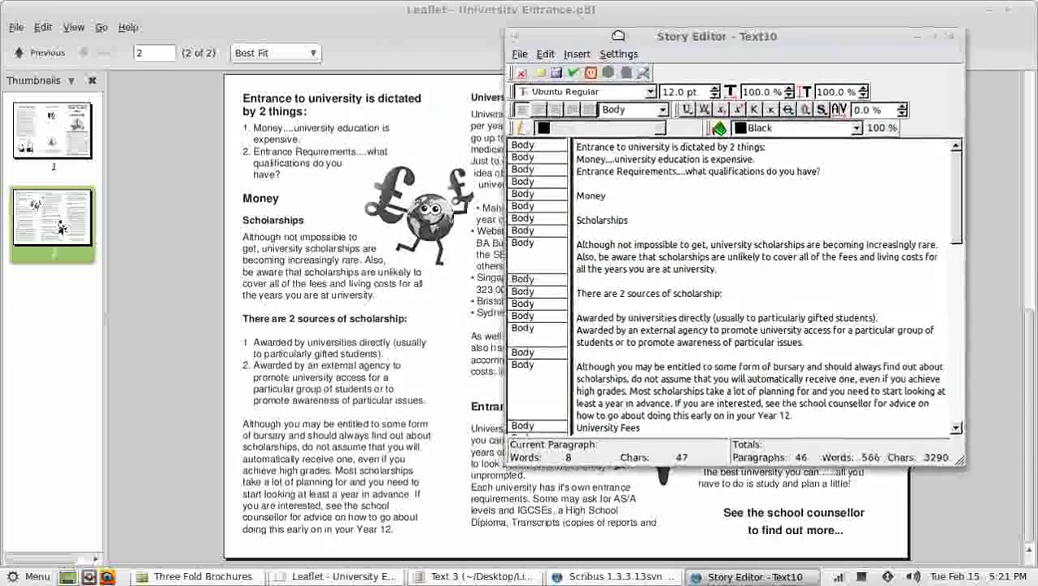
left_click(529, 150)
left_click(612, 154)
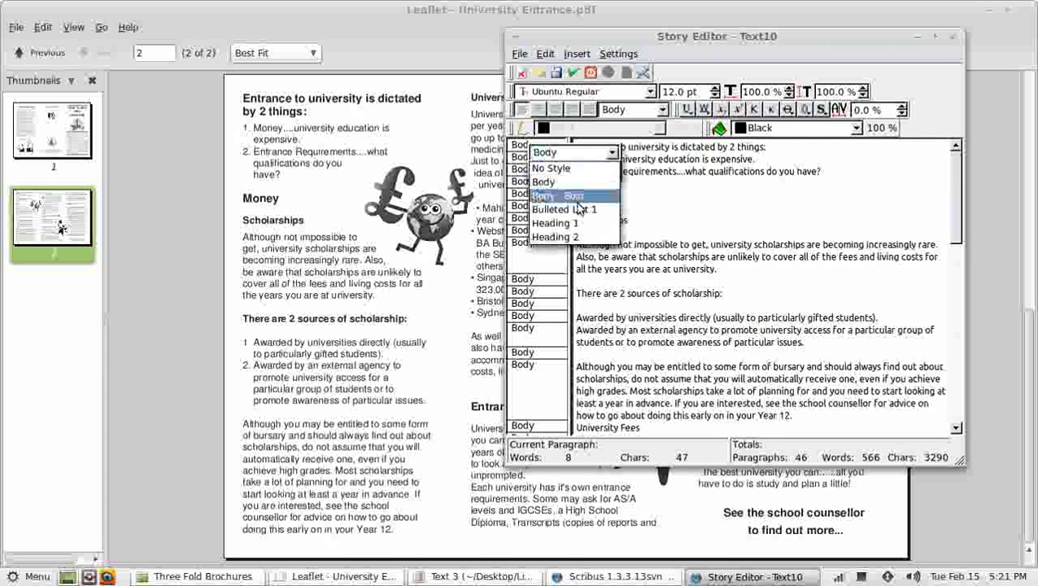
left_click(571, 227)
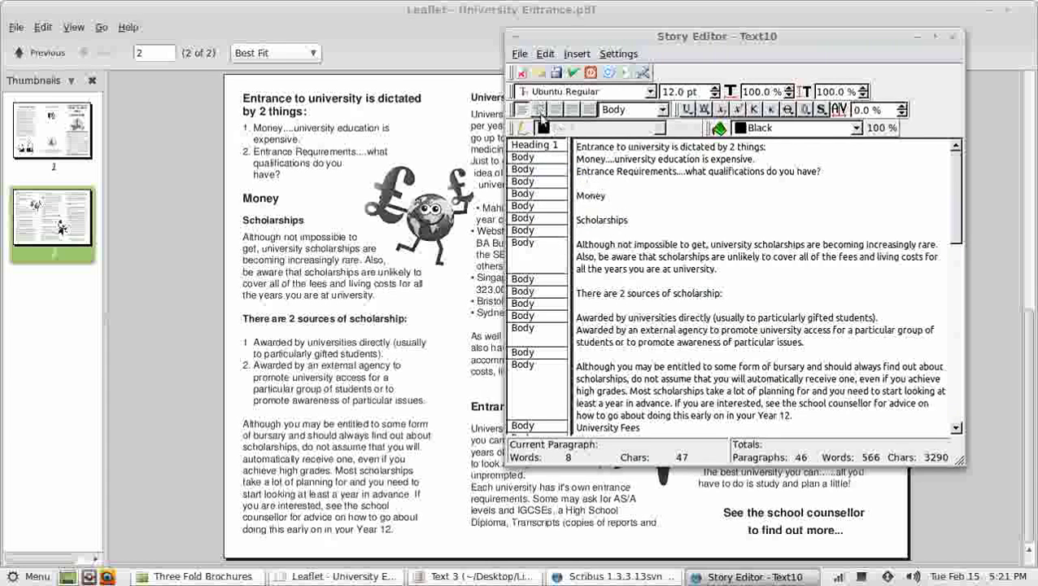
left_click(548, 199)
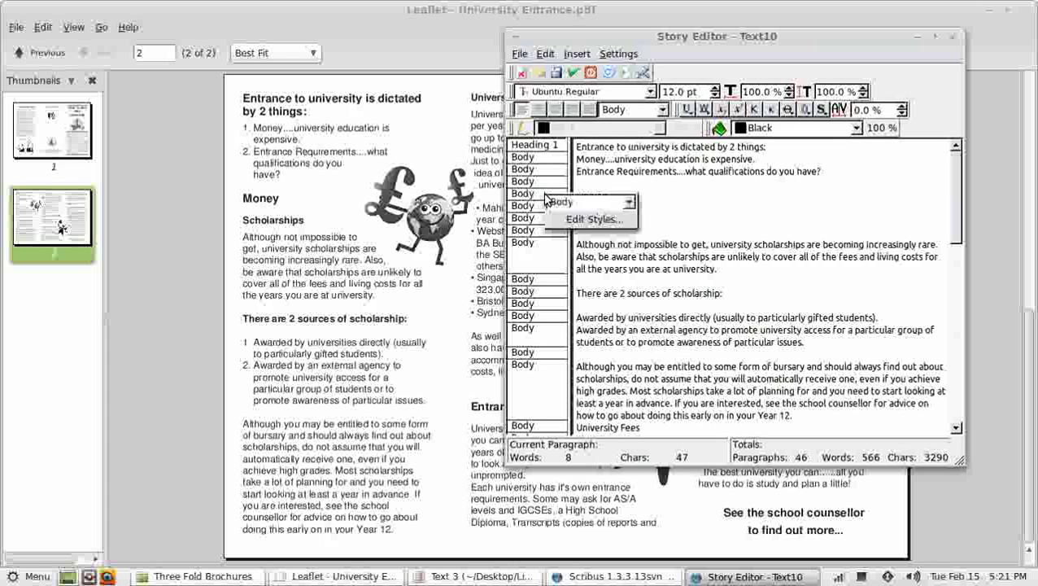
left_click(622, 202)
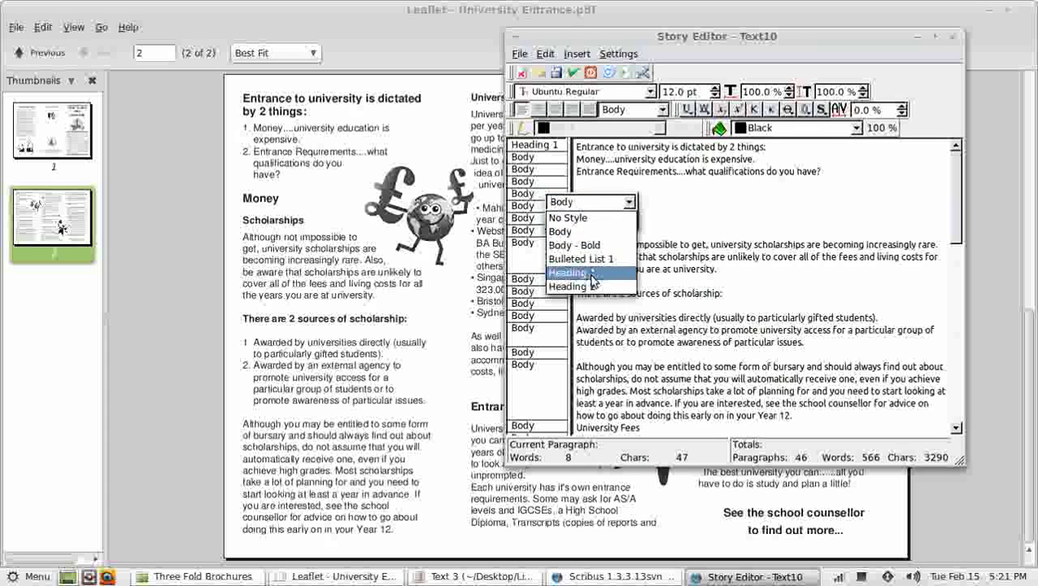
left_click(573, 278)
- Style the Scholarships, 'There are 2 sources' and University Fees paragraphs as Heading 2
left_click(549, 219)
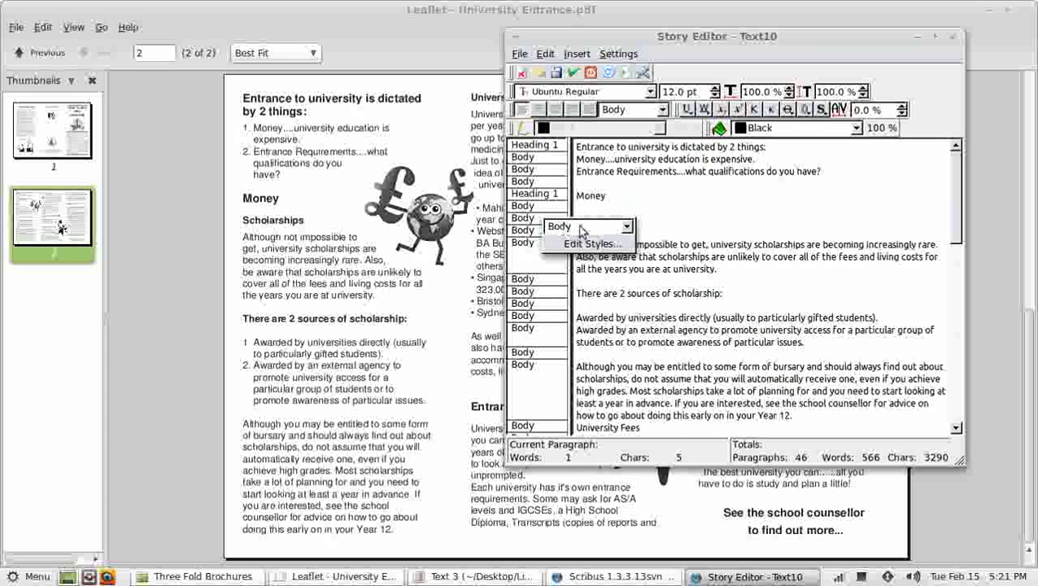
left_click(627, 227)
left_click(579, 316)
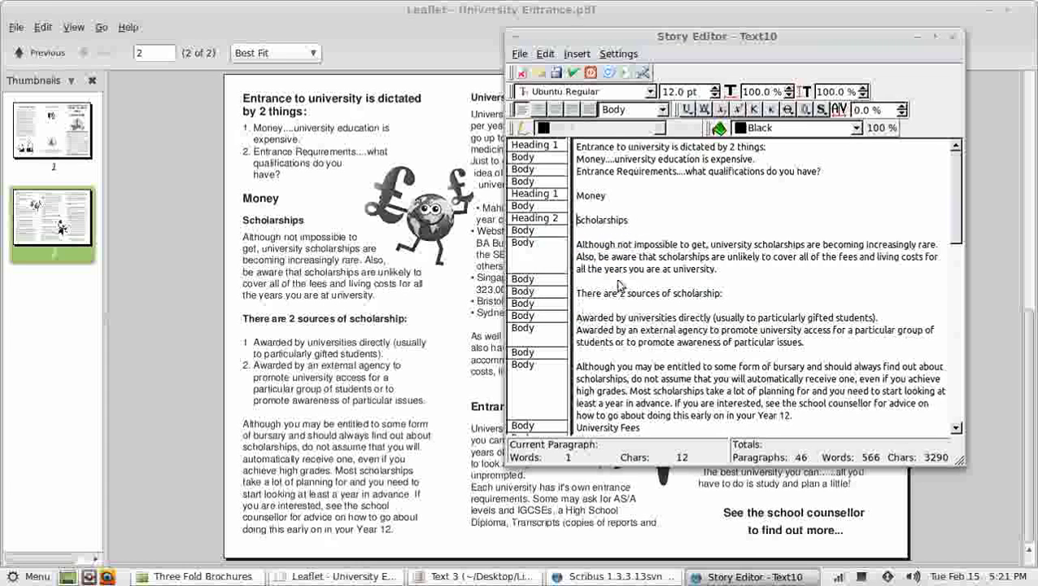
left_click(553, 291)
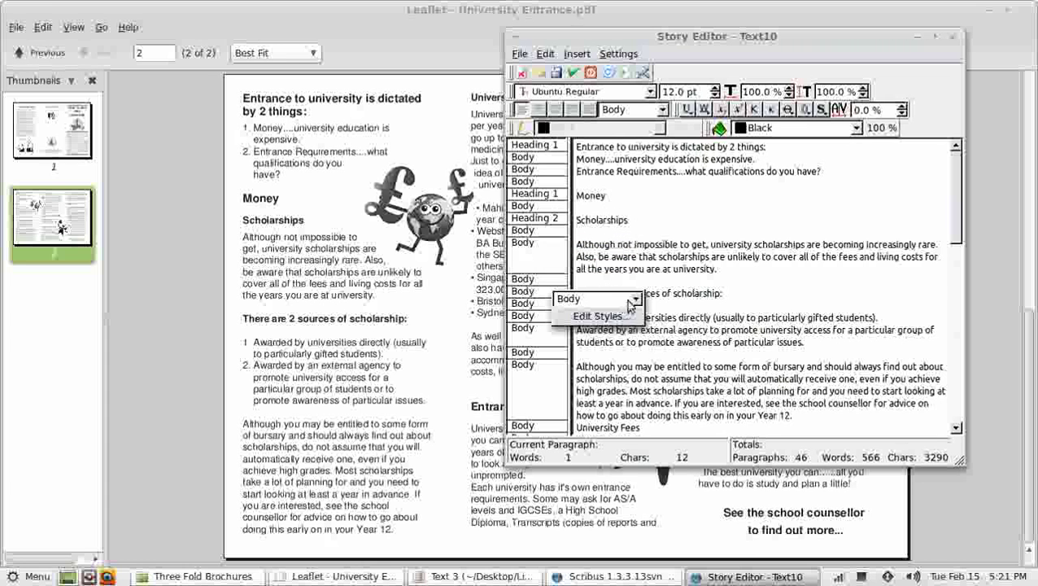
left_click(630, 301)
left_click(601, 388)
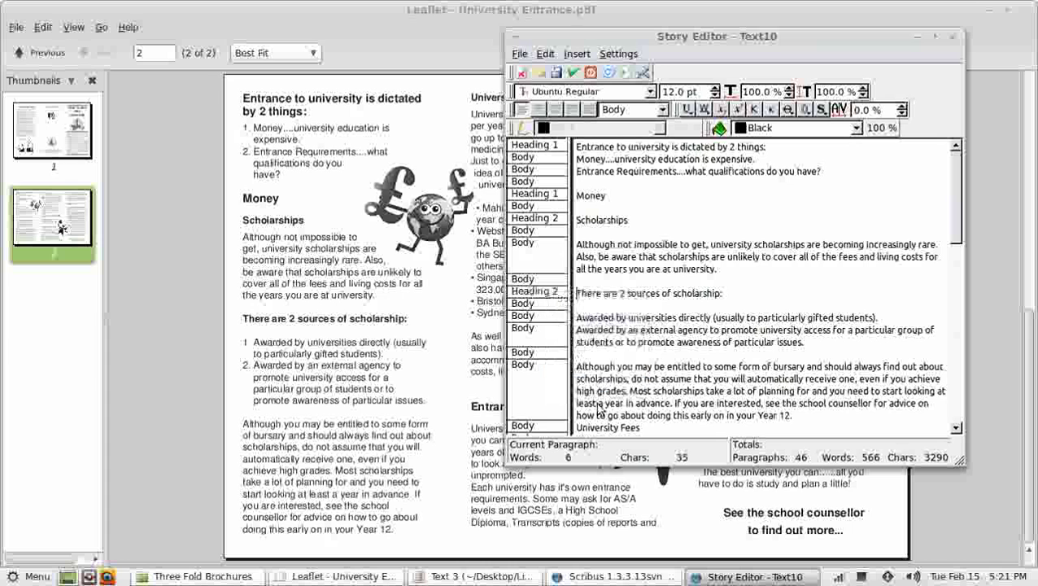
left_click(557, 425)
left_click(626, 433)
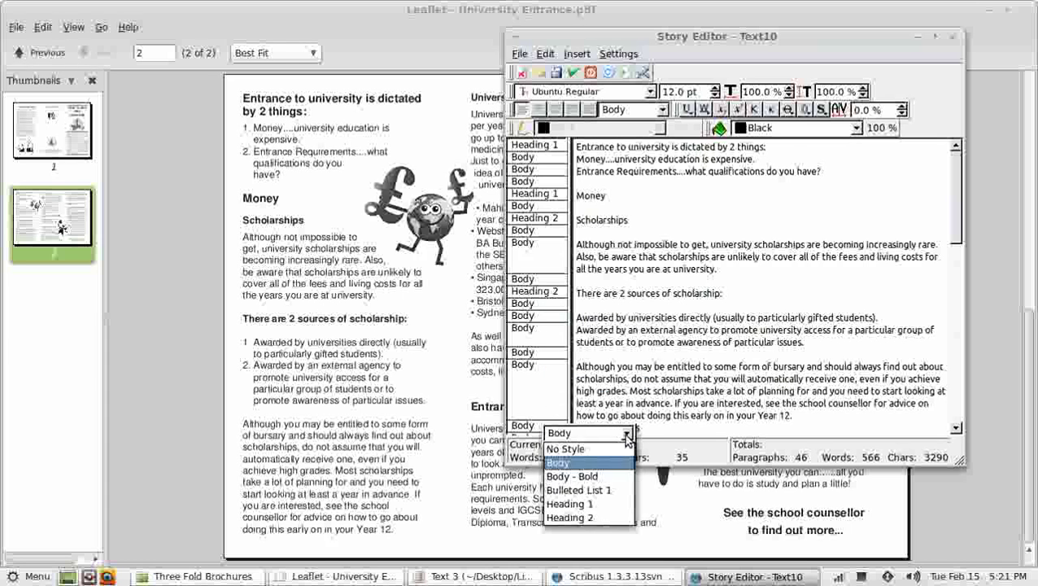
left_click(569, 530)
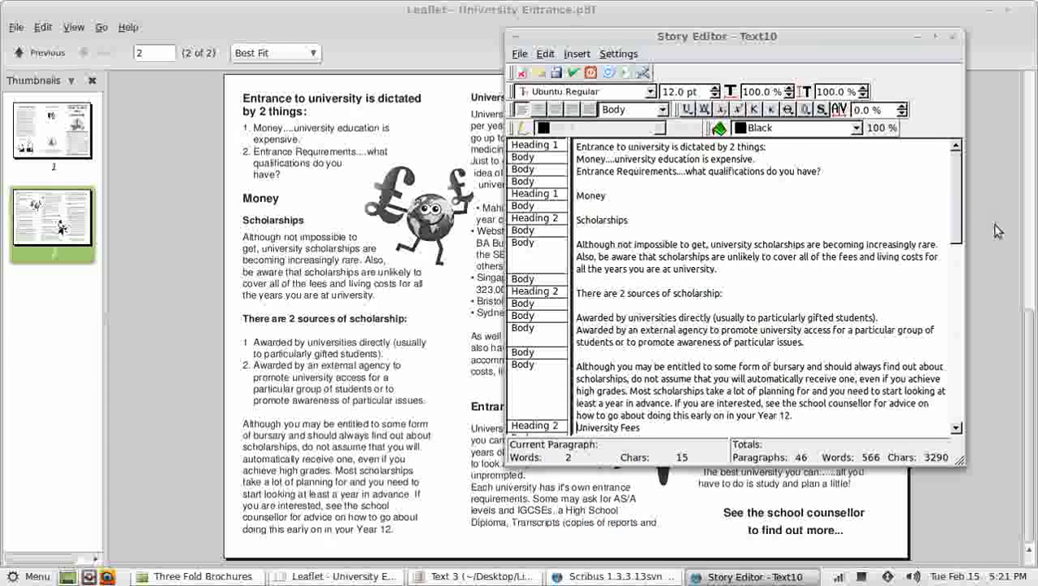
- Make Entrance Requirements a Heading 1 and reposition the story editor
scroll(957, 209, "down", 8)
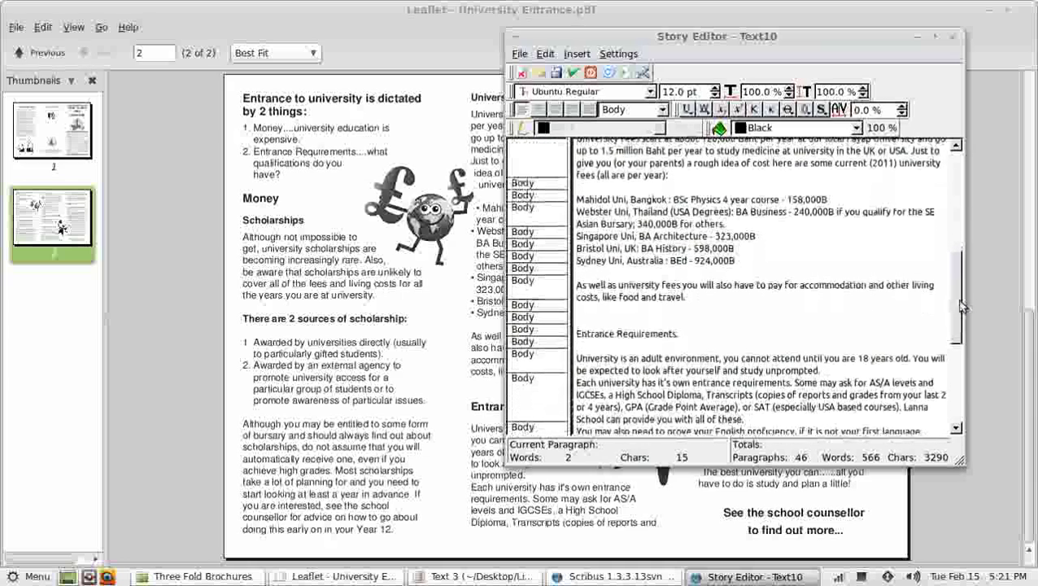
left_click(572, 350)
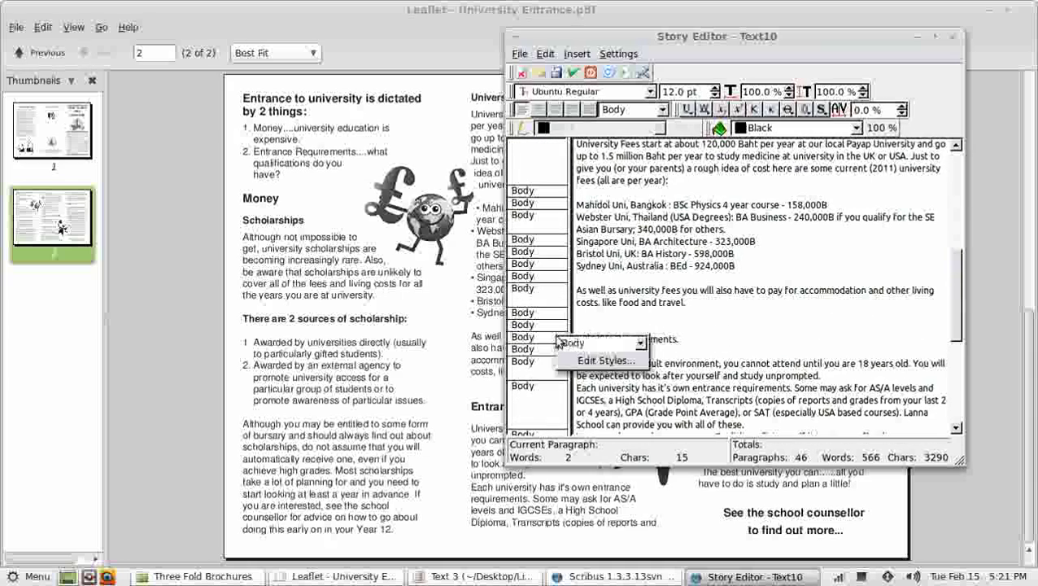
left_click(641, 344)
left_click(582, 413)
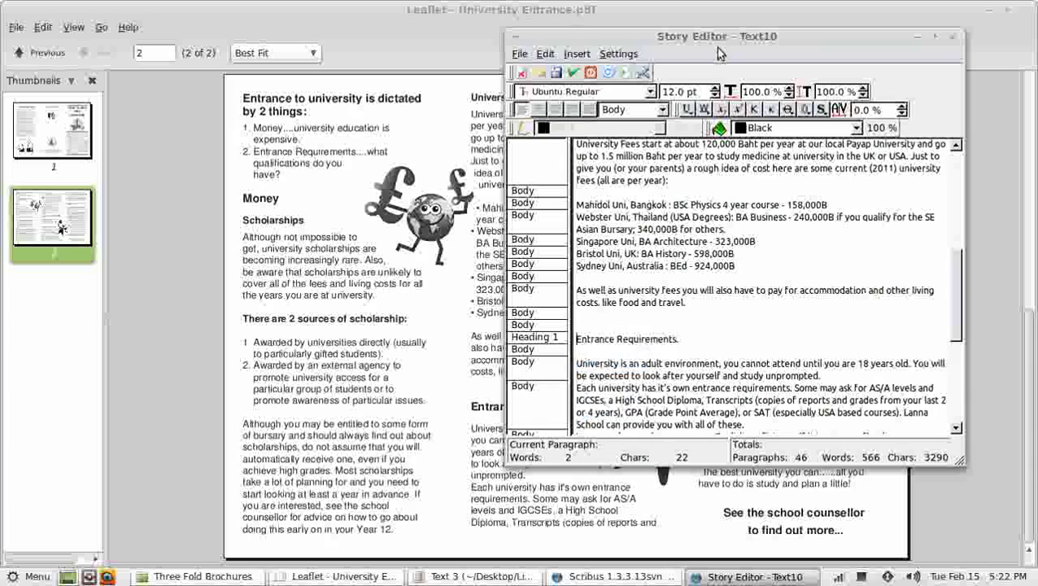
left_click_drag(713, 43, 488, 45)
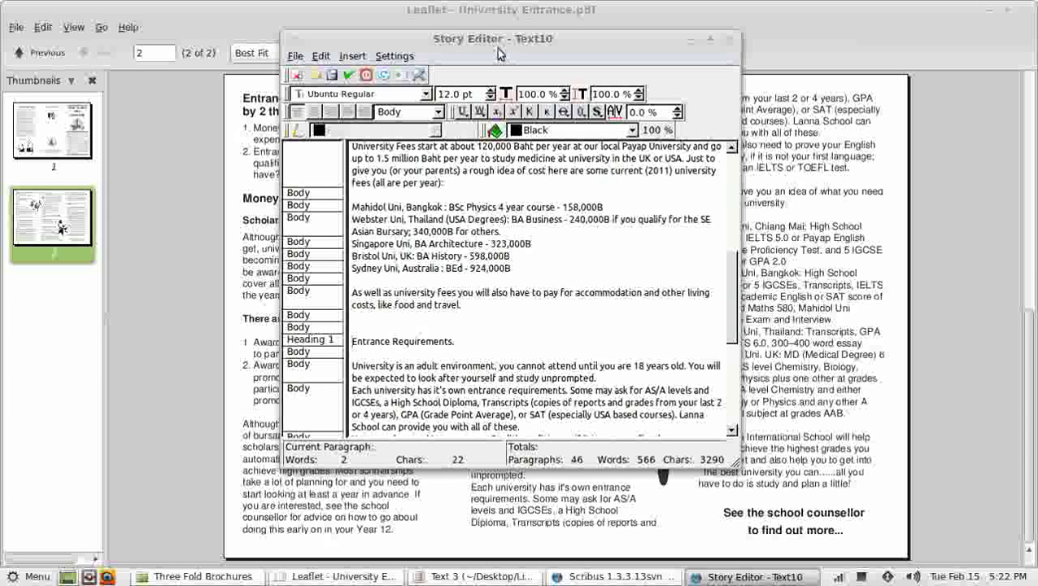
left_click_drag(481, 38, 599, 35)
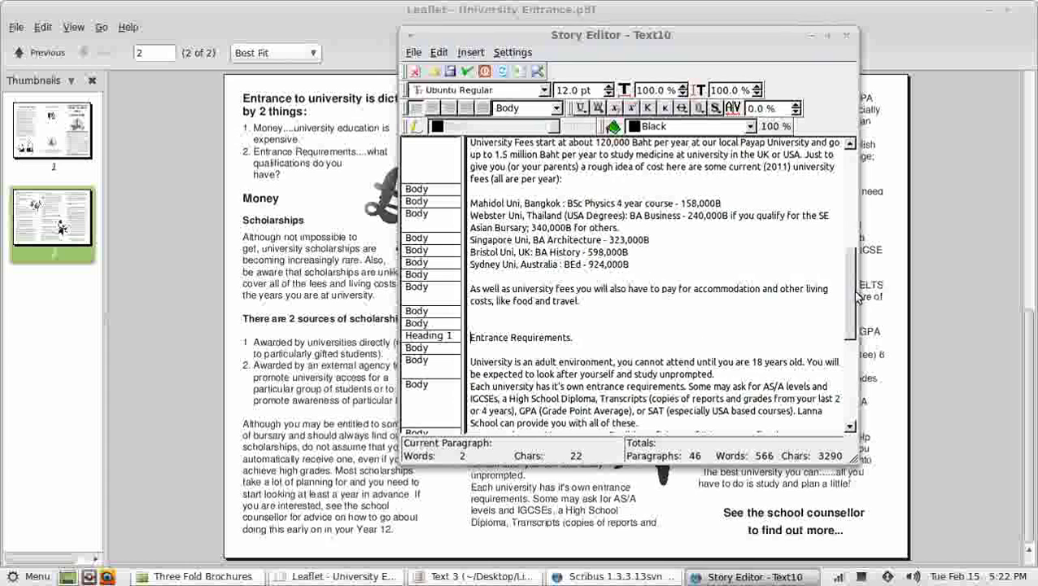
- Duplicate the Heading 1 paragraph style and remove the 'Copy of' prefix from its name
left_click(439, 52)
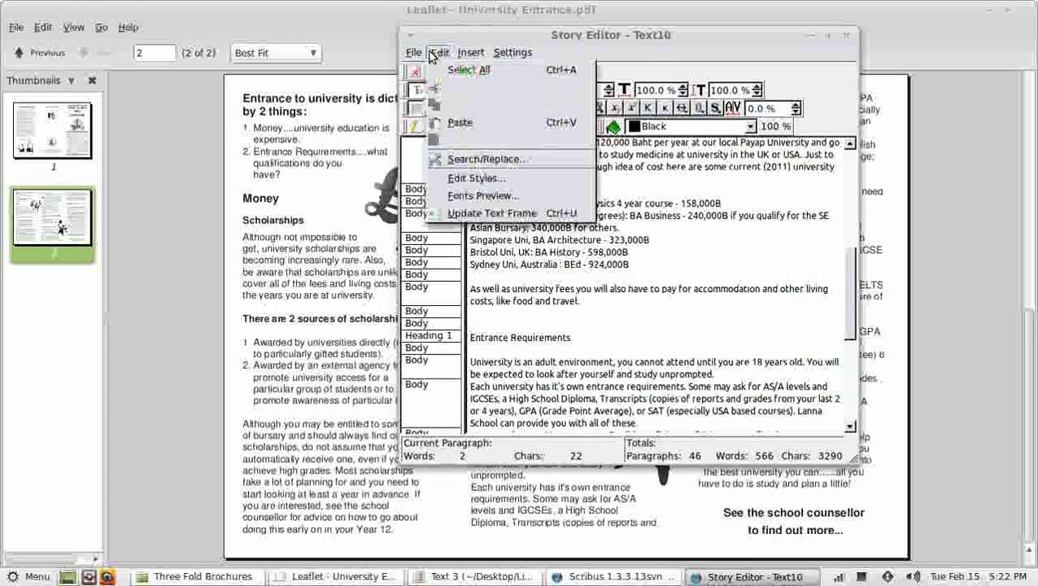
left_click(472, 176)
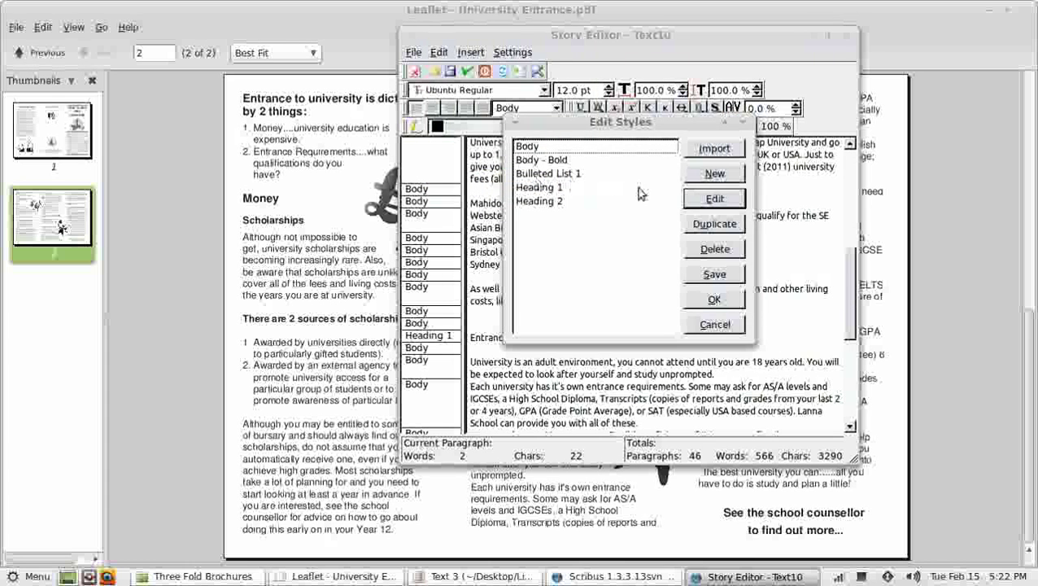
left_click(553, 189)
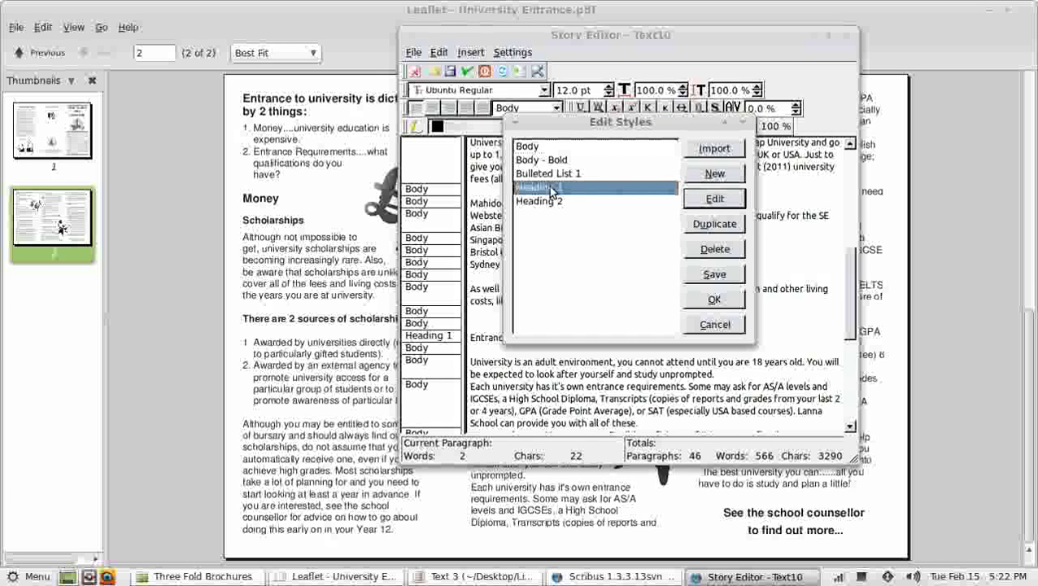
left_click(713, 223)
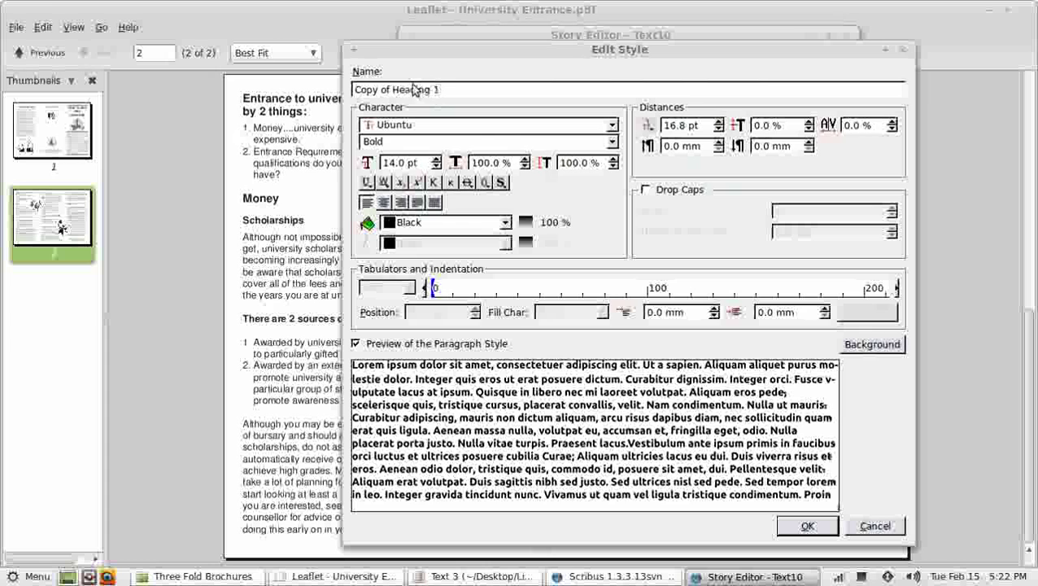
left_click_drag(394, 91, 351, 91)
key("BackSpace")
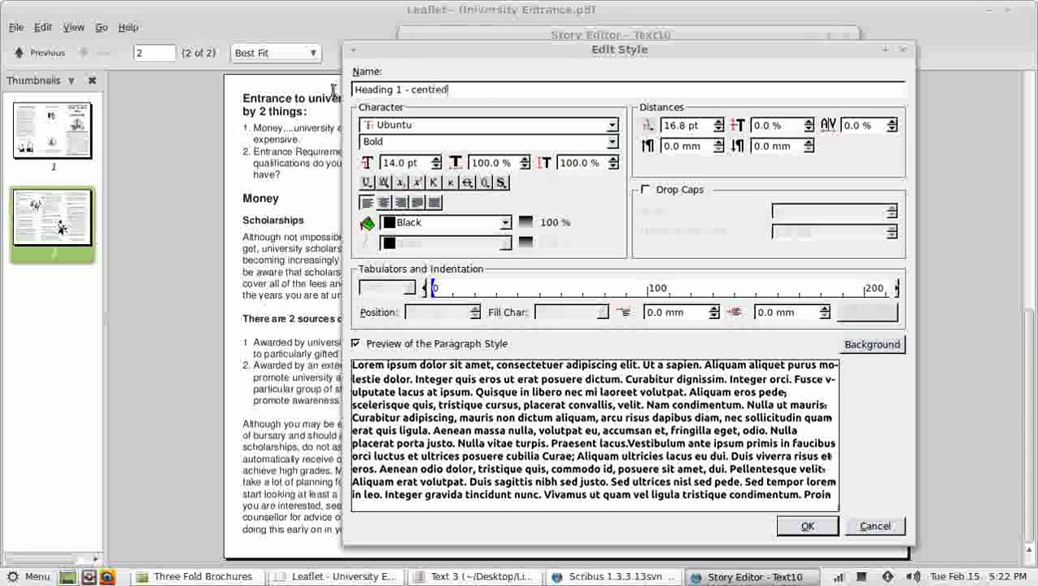
- Name the style 'Heading 1 - centred', make it centre-aligned and save it
type("- centred")
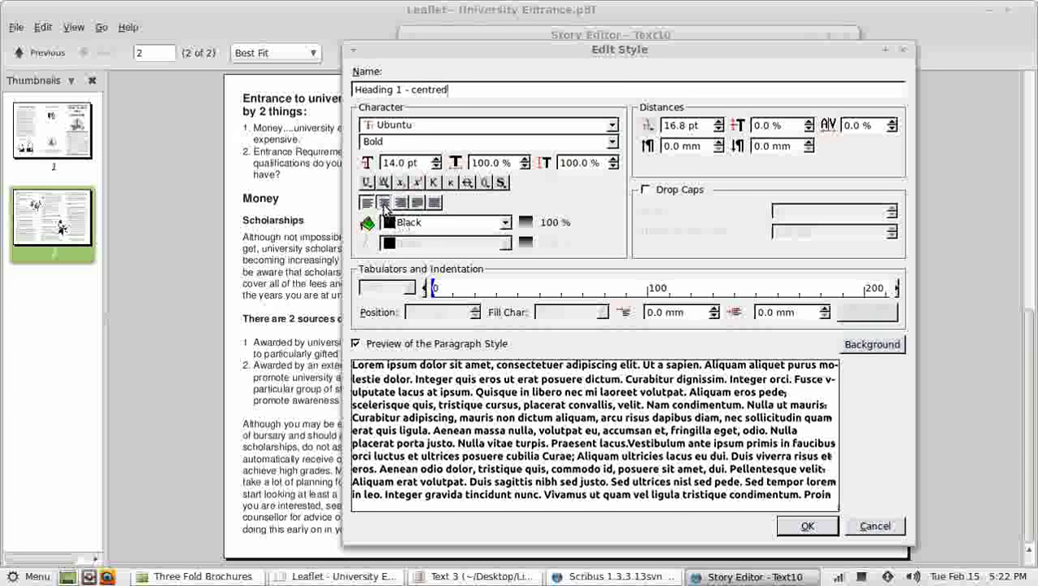
left_click(384, 202)
left_click(807, 526)
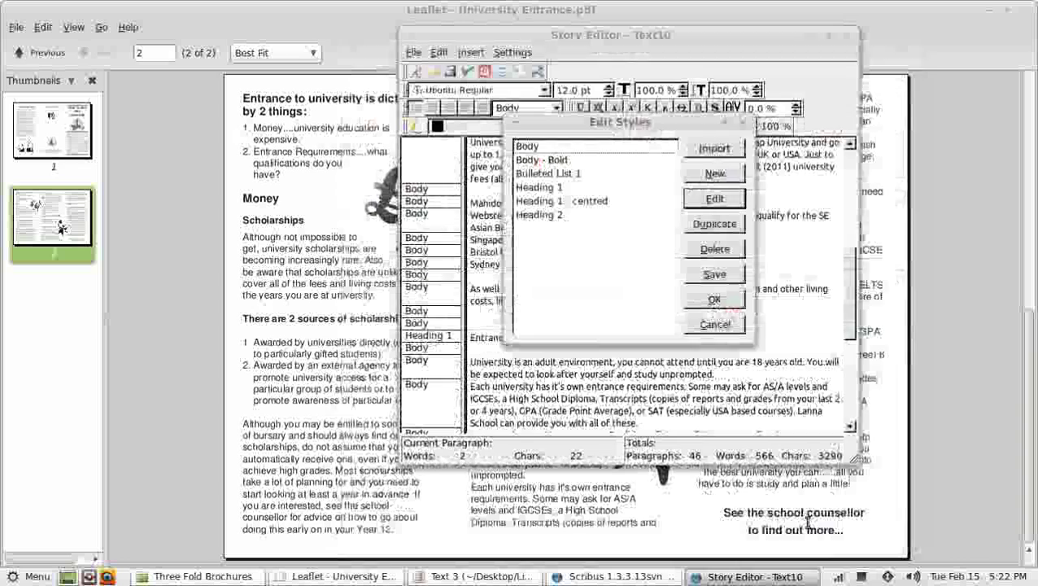
left_click(714, 301)
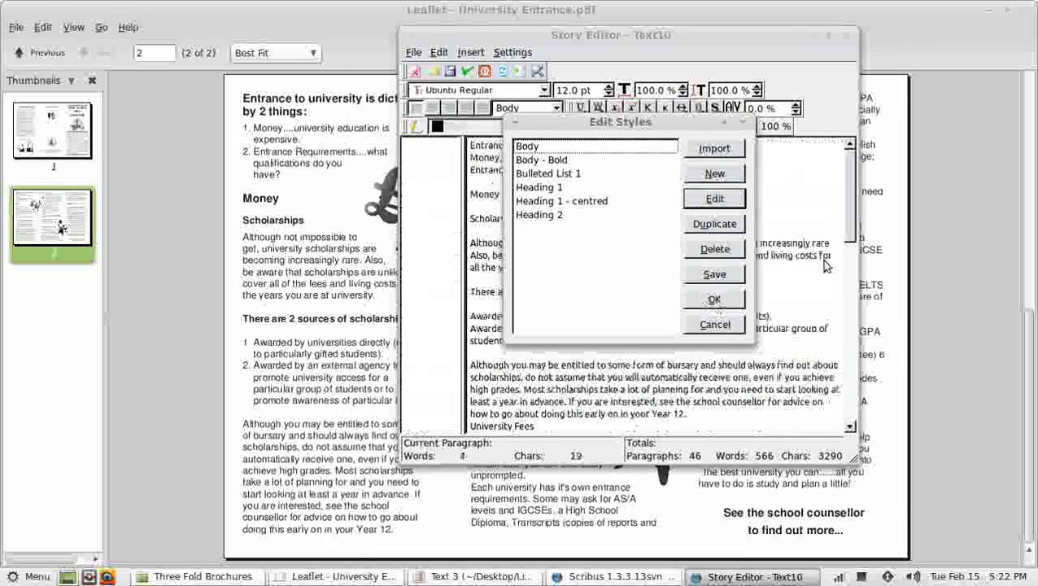
- Apply Heading 1 - centred to 'See the school counsellor' and 'to find out more...', then update the frame
left_click_drag(850, 244, 862, 376)
left_click(430, 413)
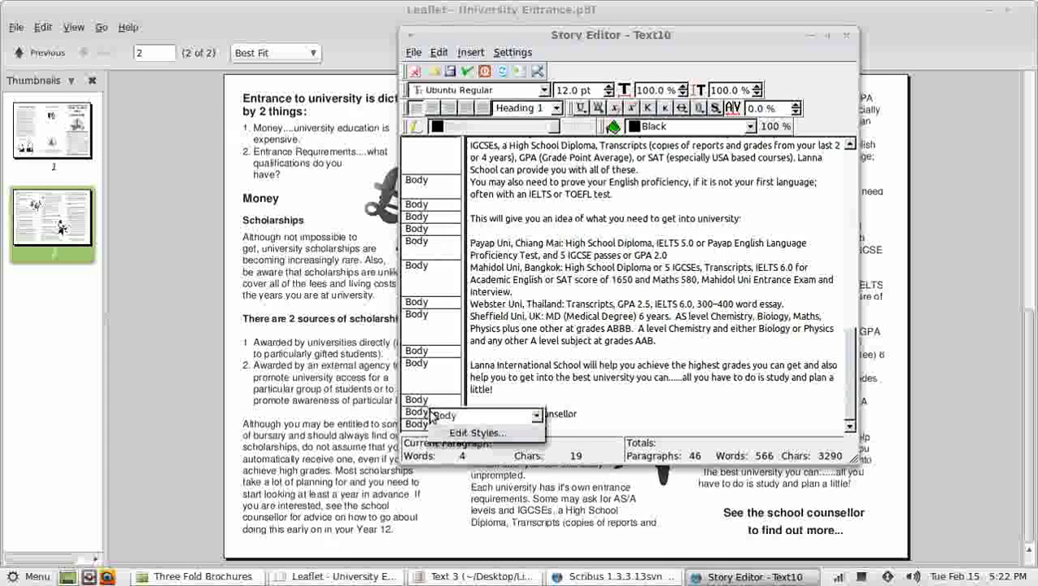
left_click(488, 416)
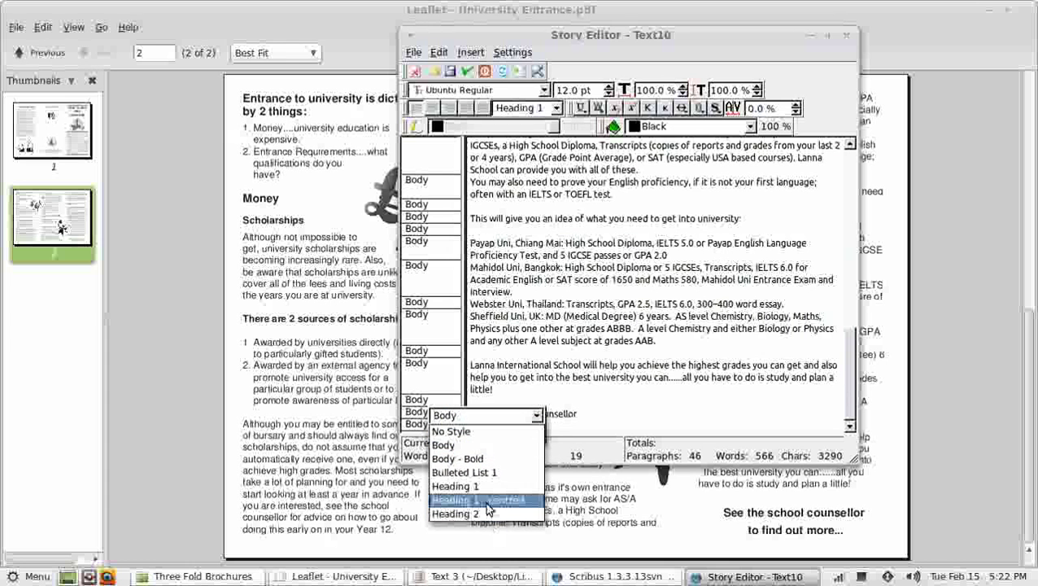
left_click(488, 503)
left_click(429, 424)
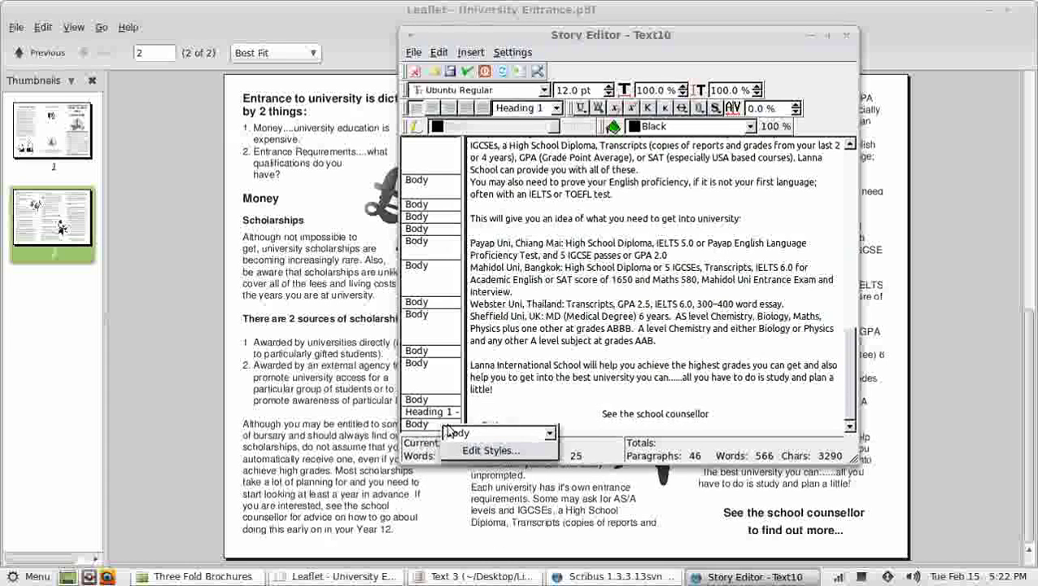
left_click(550, 433)
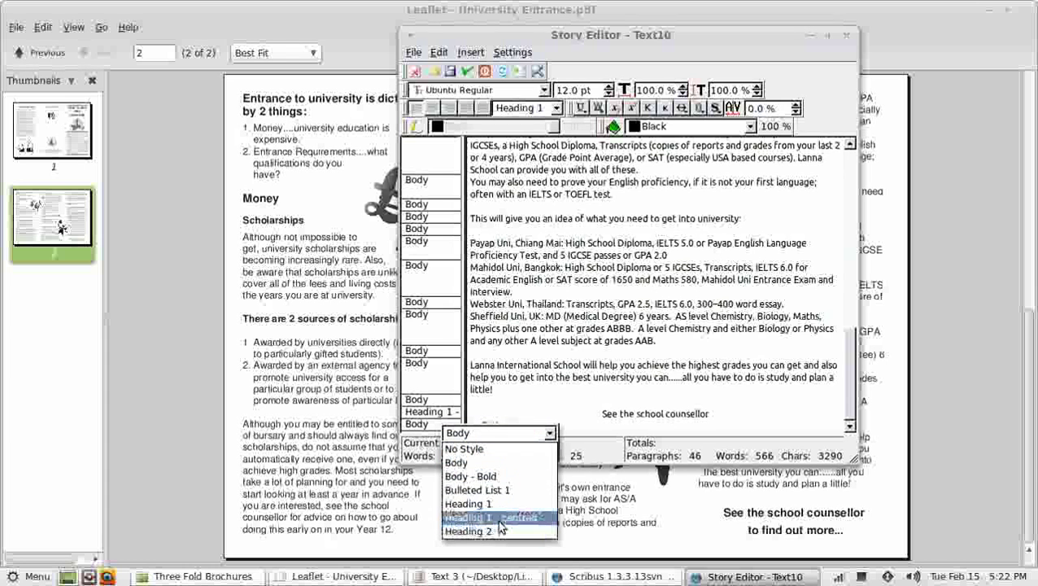
left_click(497, 514)
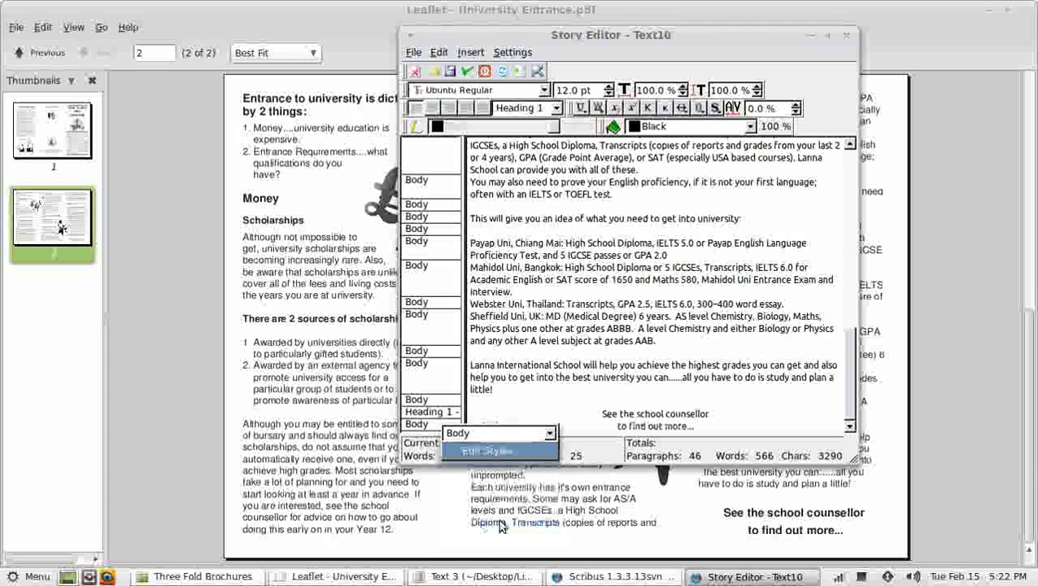
left_click(519, 73)
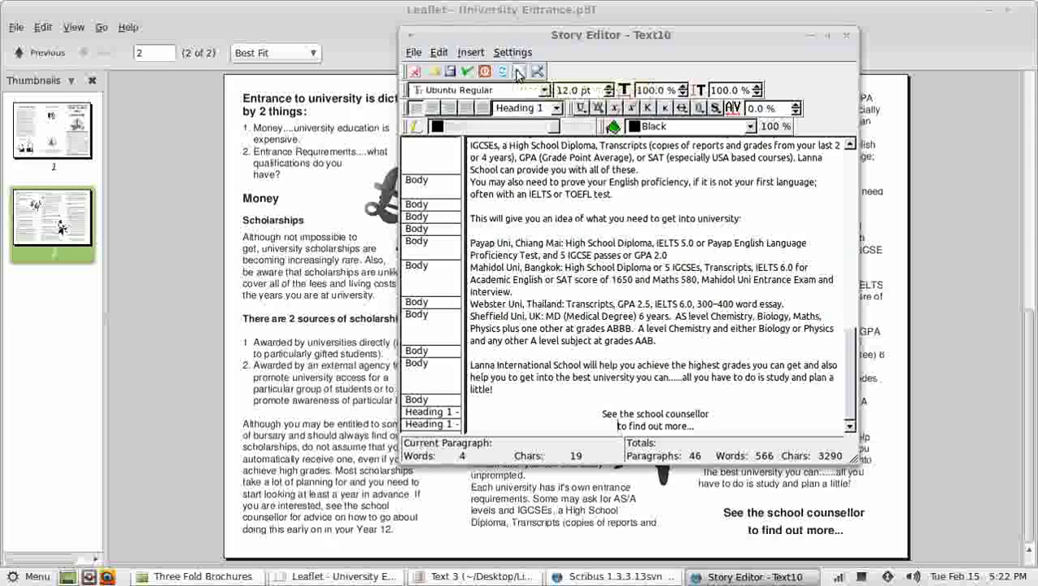
- Minimize the PDF viewer and move the Story Editor so the layout shows behind it
left_click(988, 10)
left_click_drag(580, 41, 601, 63)
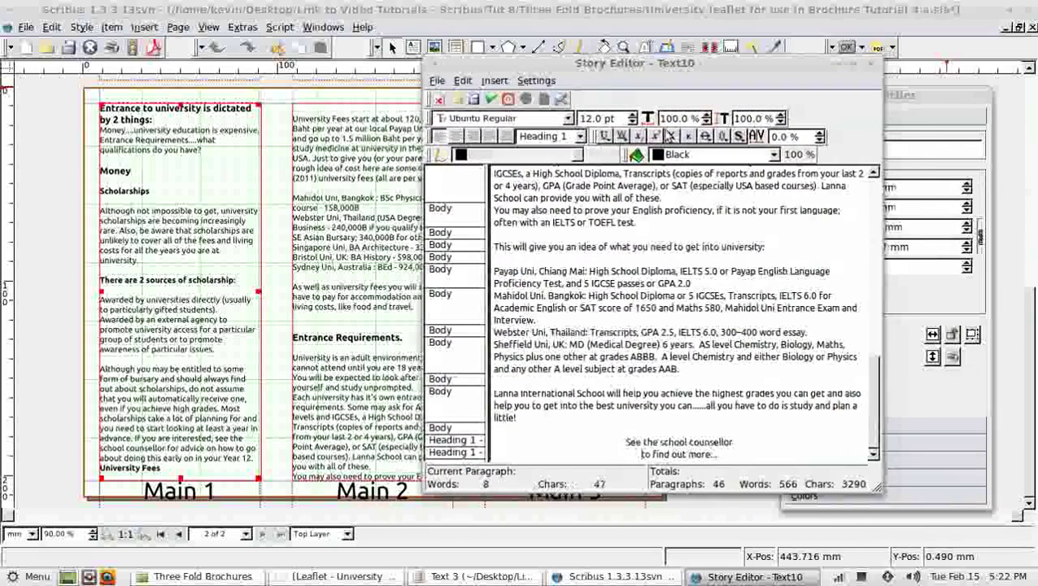
left_click(358, 576)
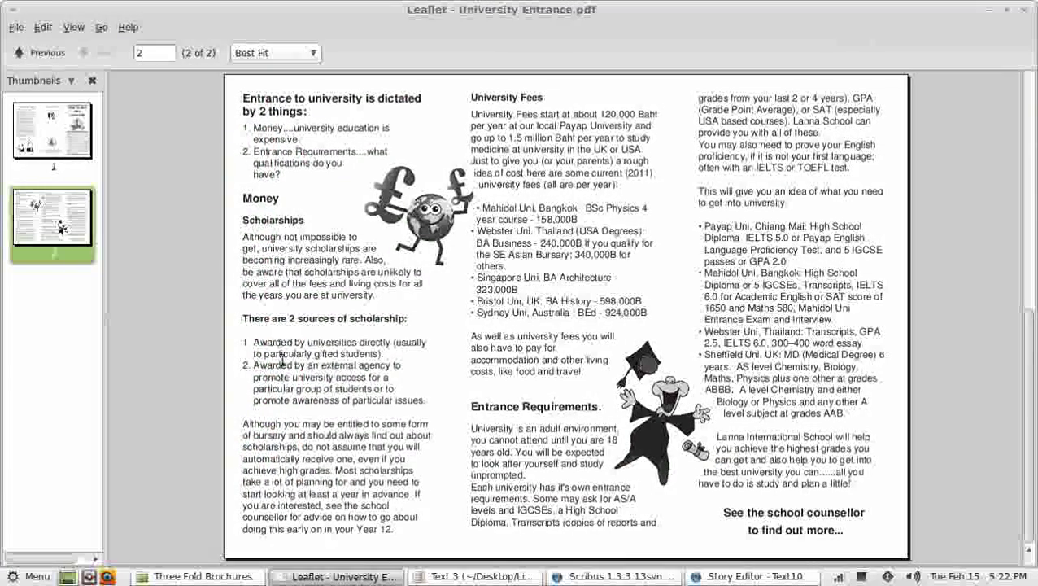
left_click(732, 577)
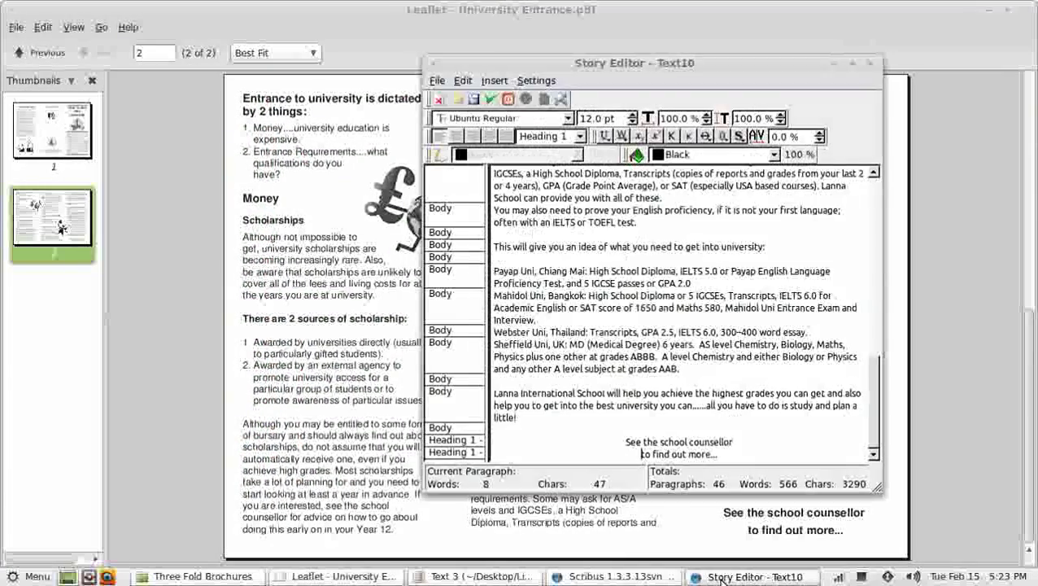
left_click(983, 12)
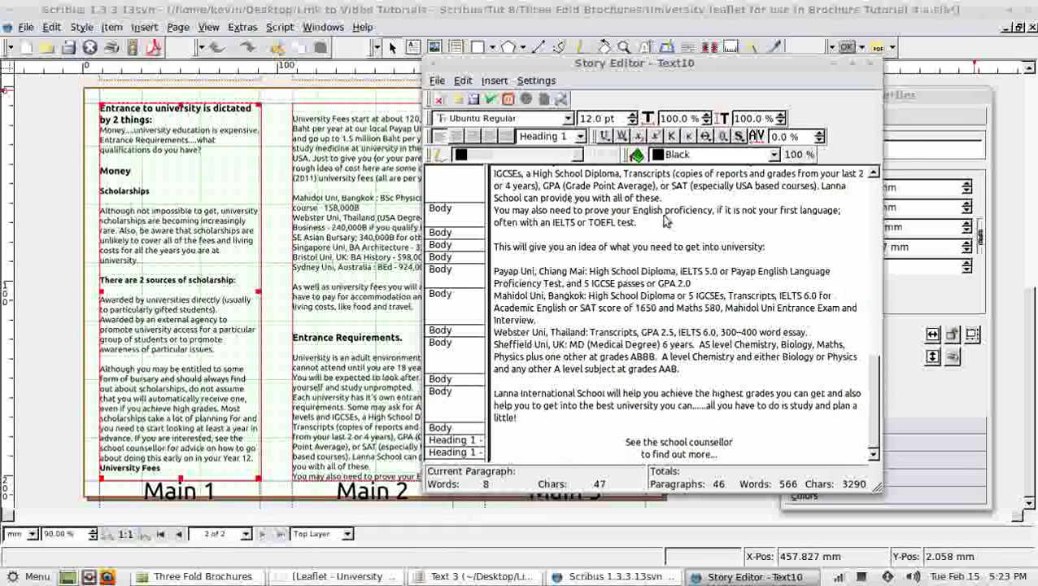
left_click_drag(874, 399, 874, 203)
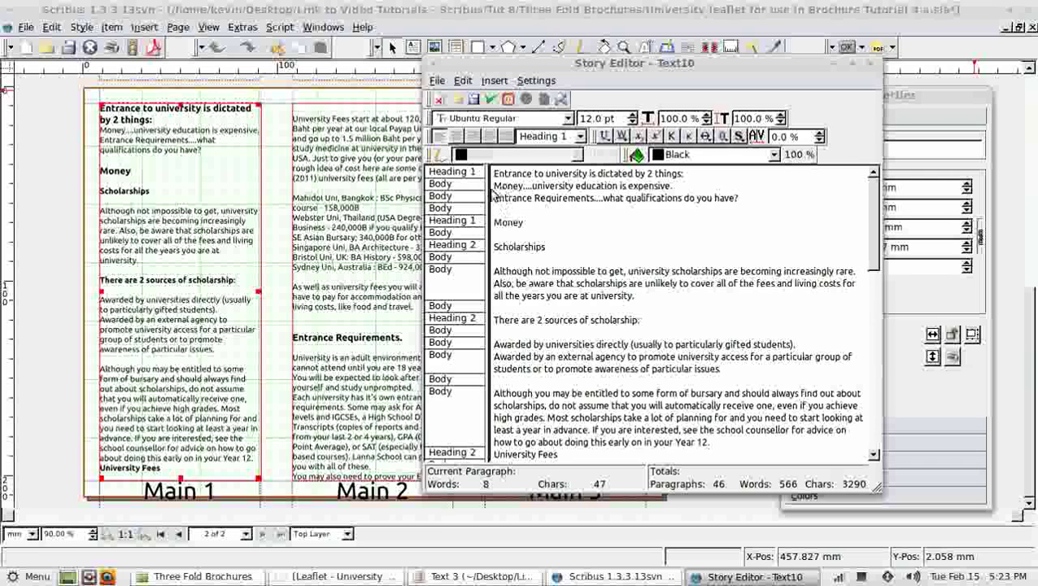
- Make the Money paragraph Bulleted List 1, number it '1.', and update the layout frame
left_click(465, 184)
left_click(579, 193)
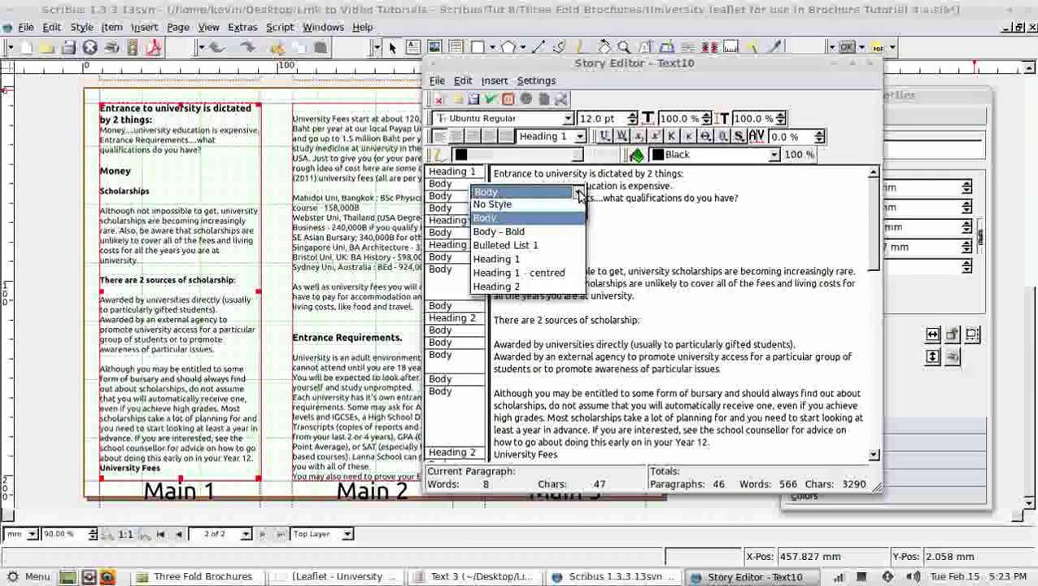
left_click(529, 245)
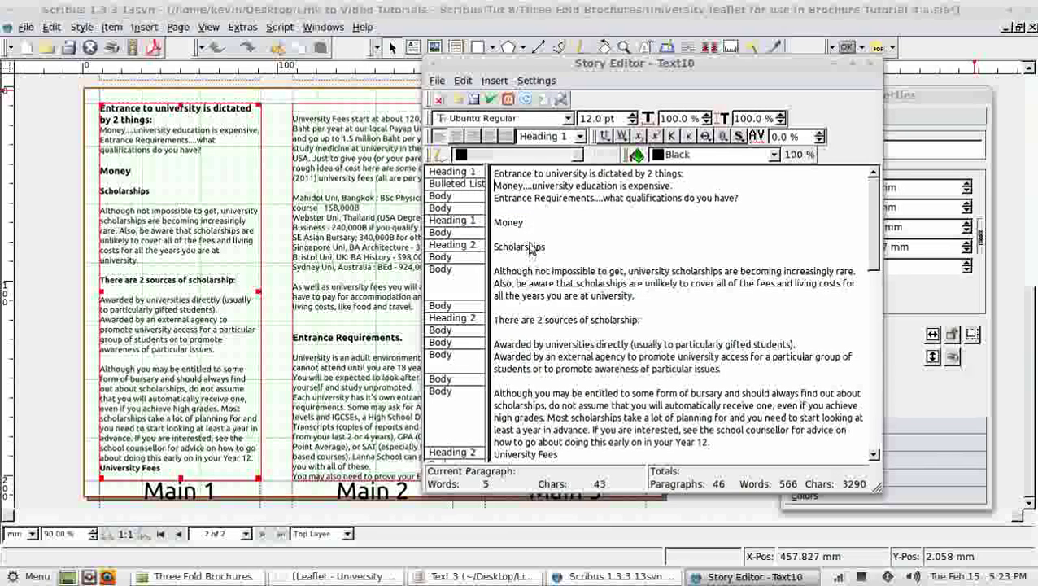
type("1.")
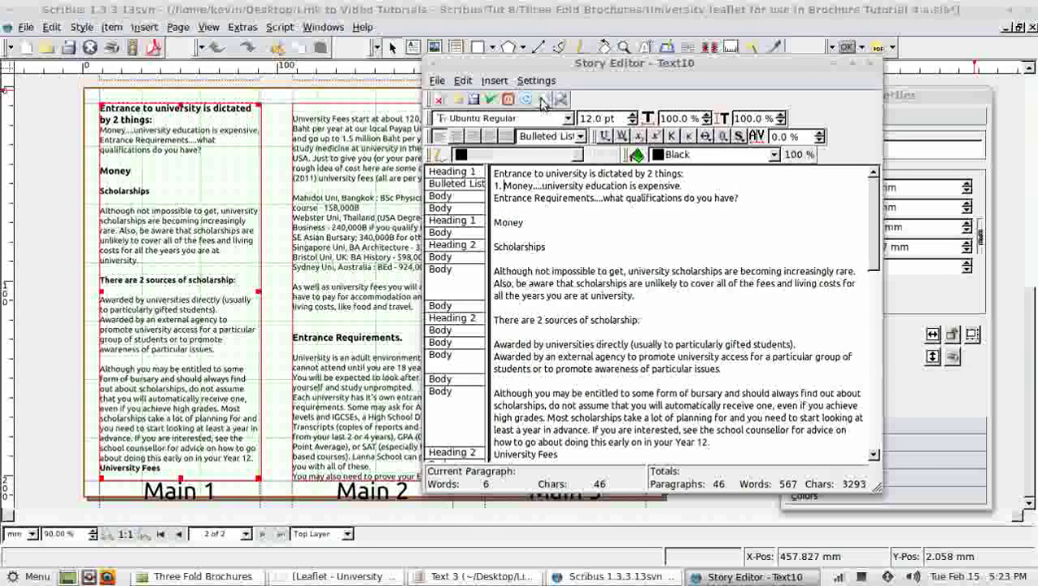
left_click(511, 102)
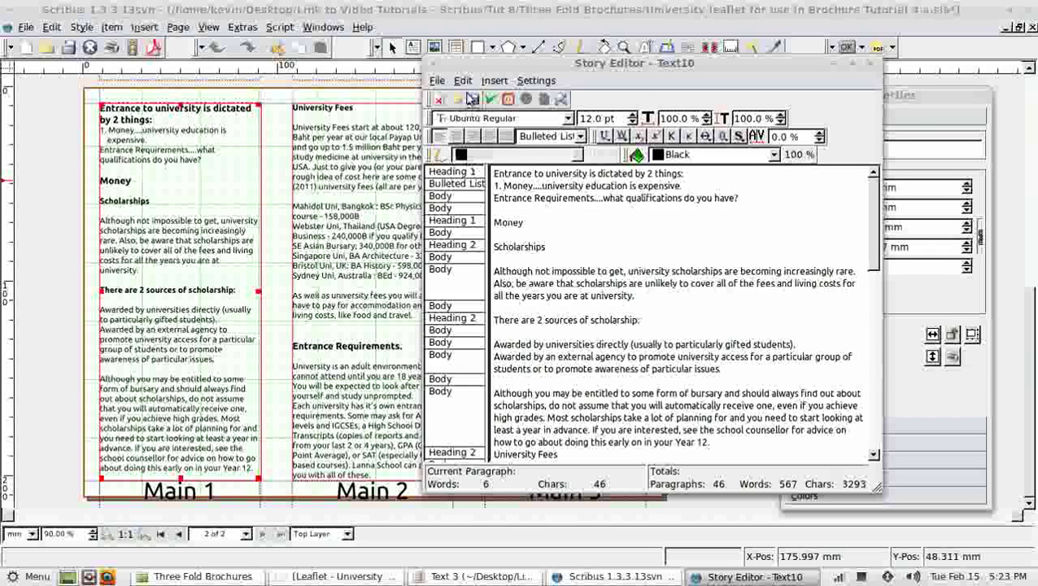
- Duplicate Bulleted List 1 as a new style named 'Numbered List 1' and confirm it
left_click(462, 81)
left_click(485, 210)
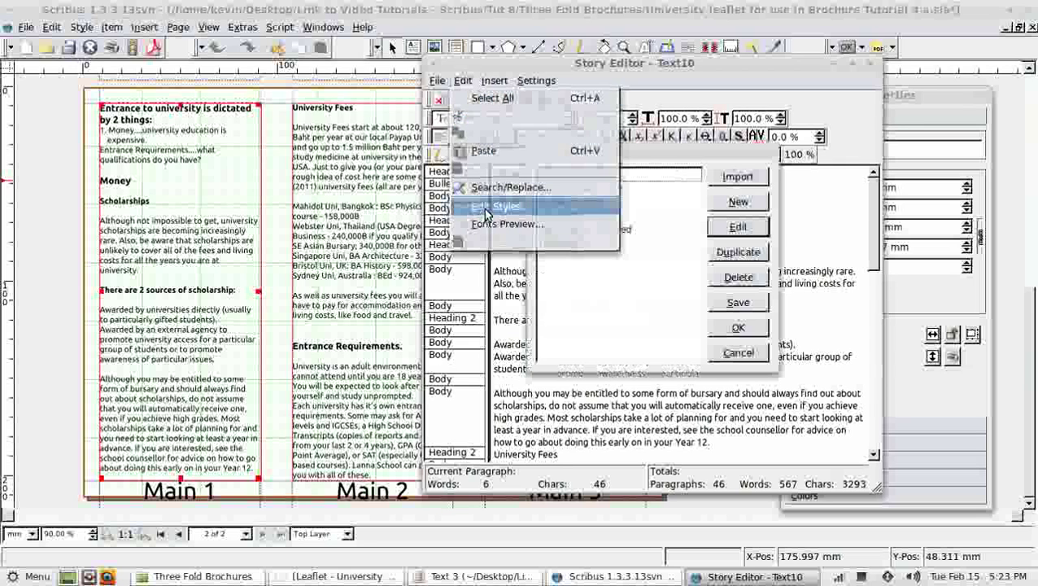
left_click(569, 201)
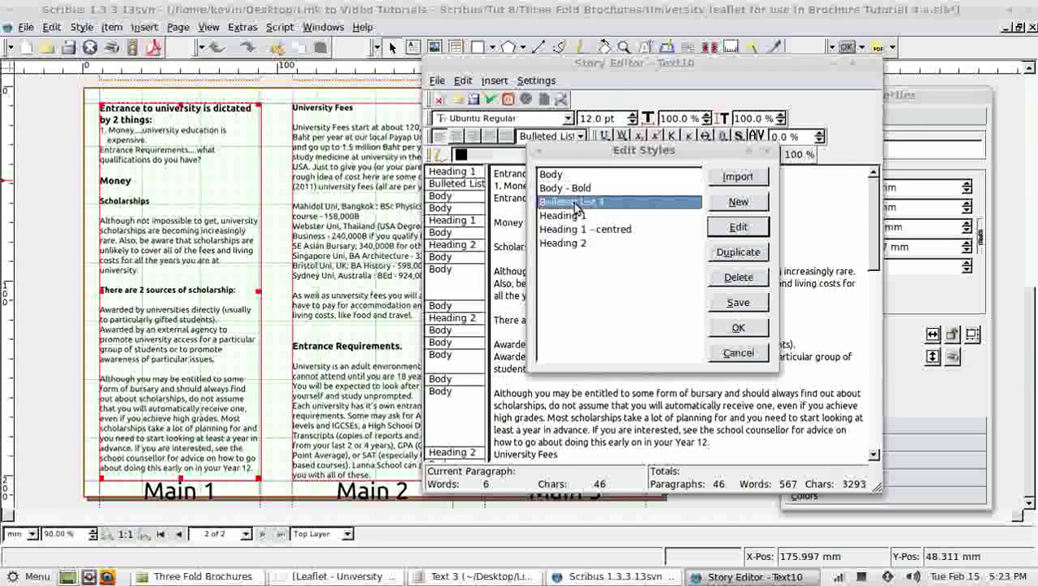
left_click(738, 252)
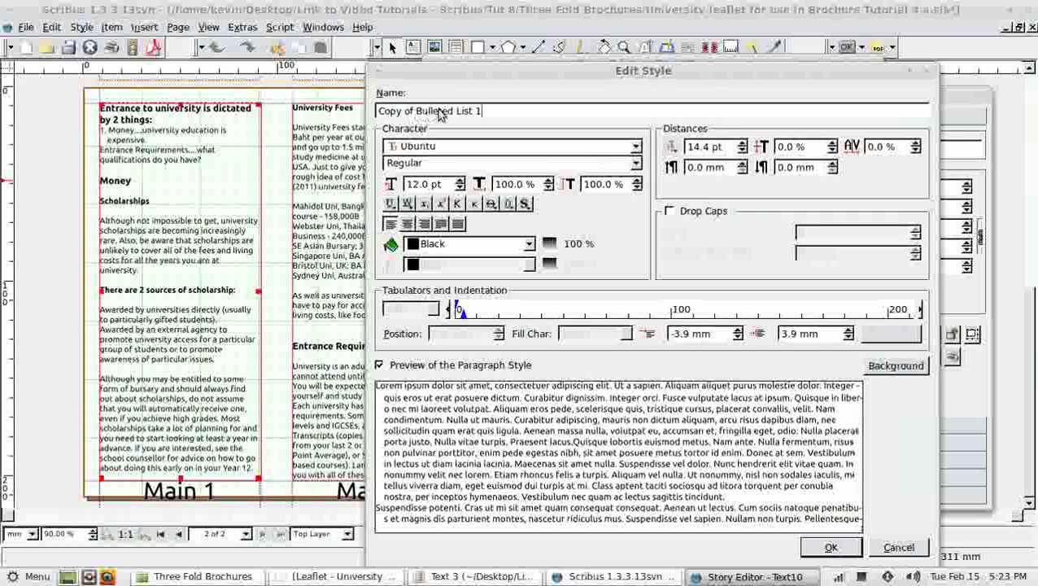
left_click_drag(466, 111, 277, 96)
type("N")
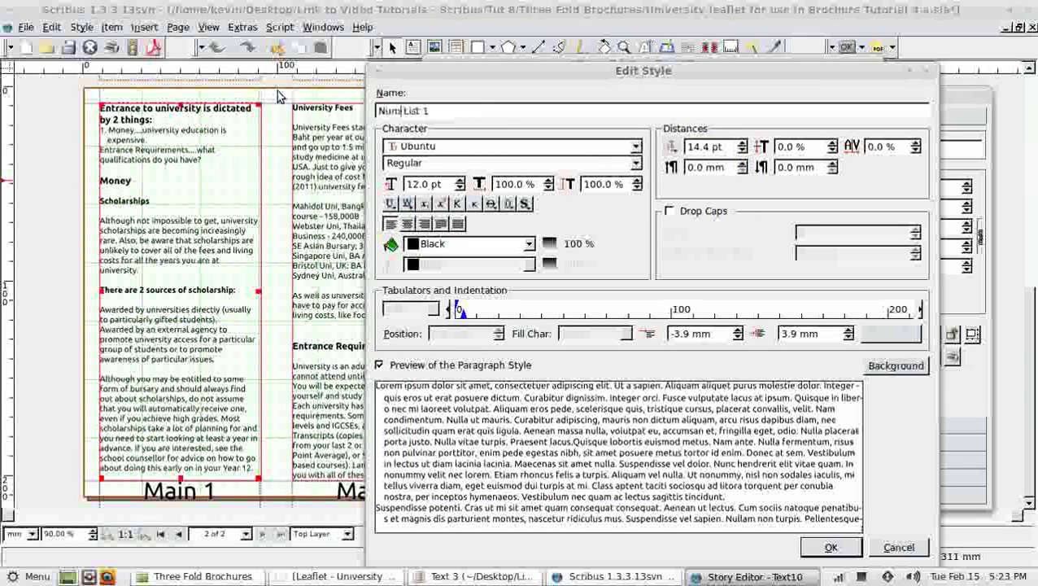
type("umbered")
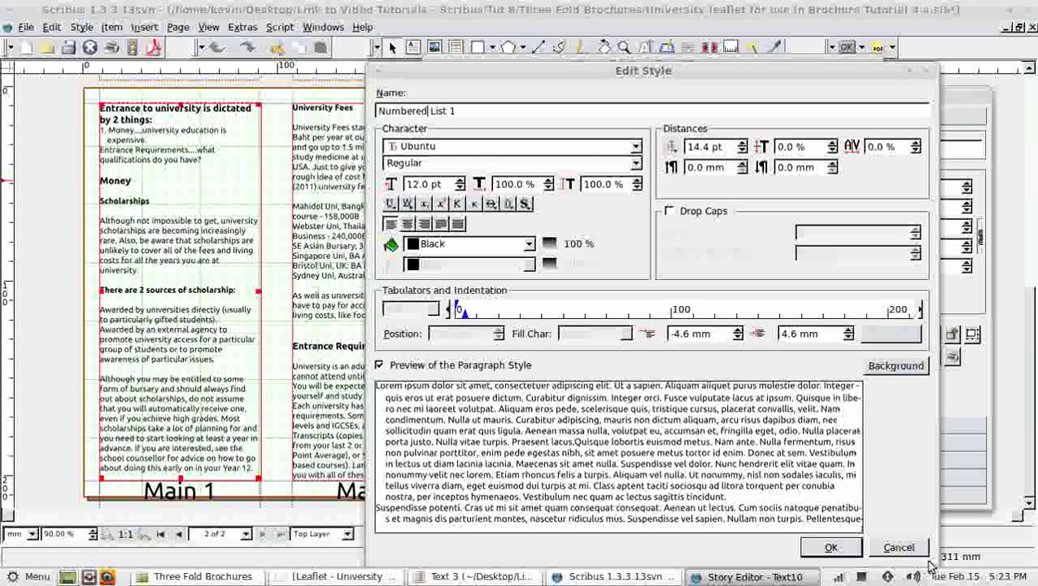
left_click(825, 546)
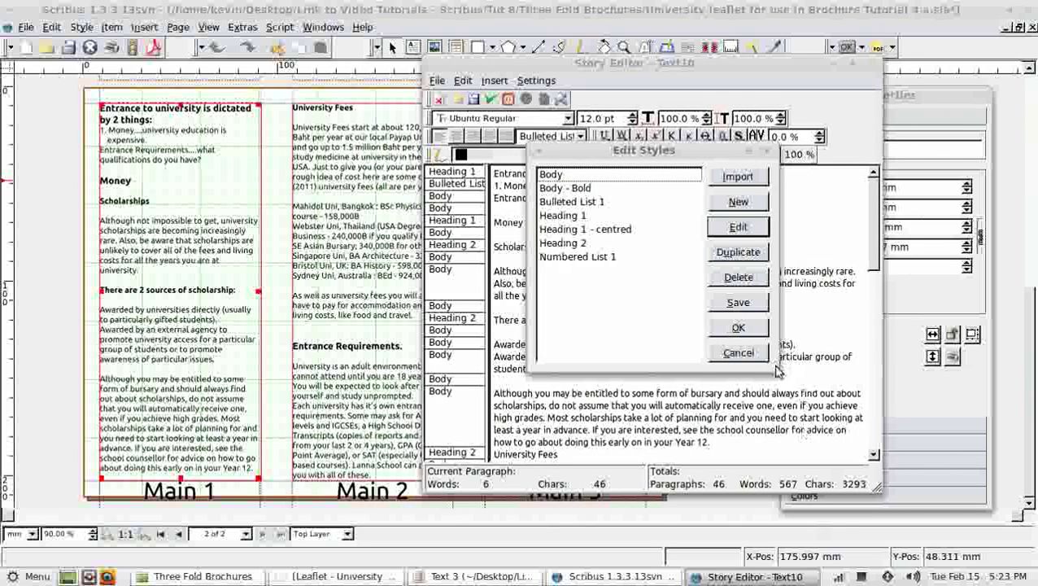
- Save Numbered List 1, apply it to Money and Entrance Requirements, add '.' after 2, and update the frame
left_click(734, 304)
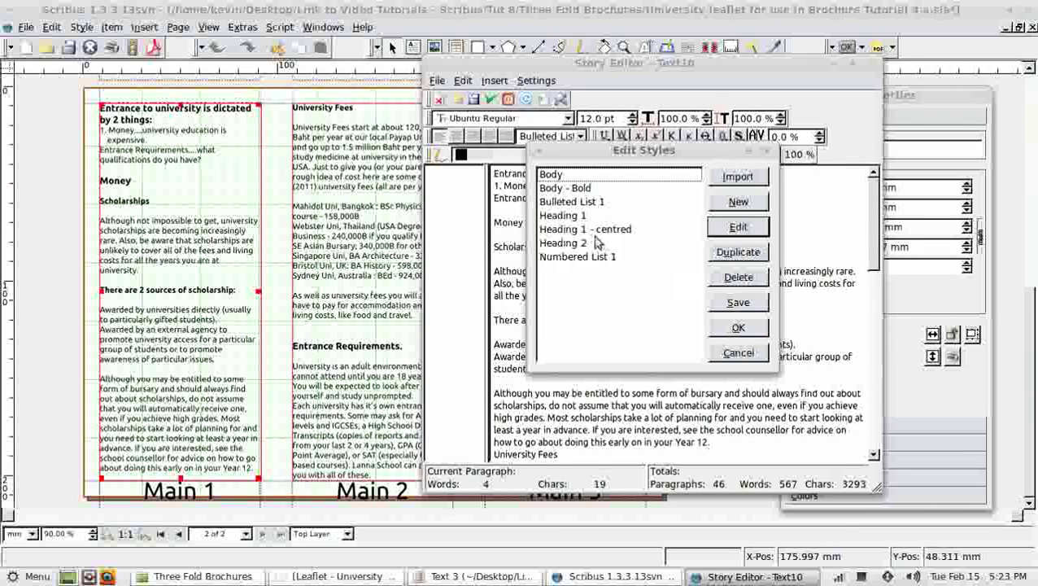
key("Return")
left_click(464, 184)
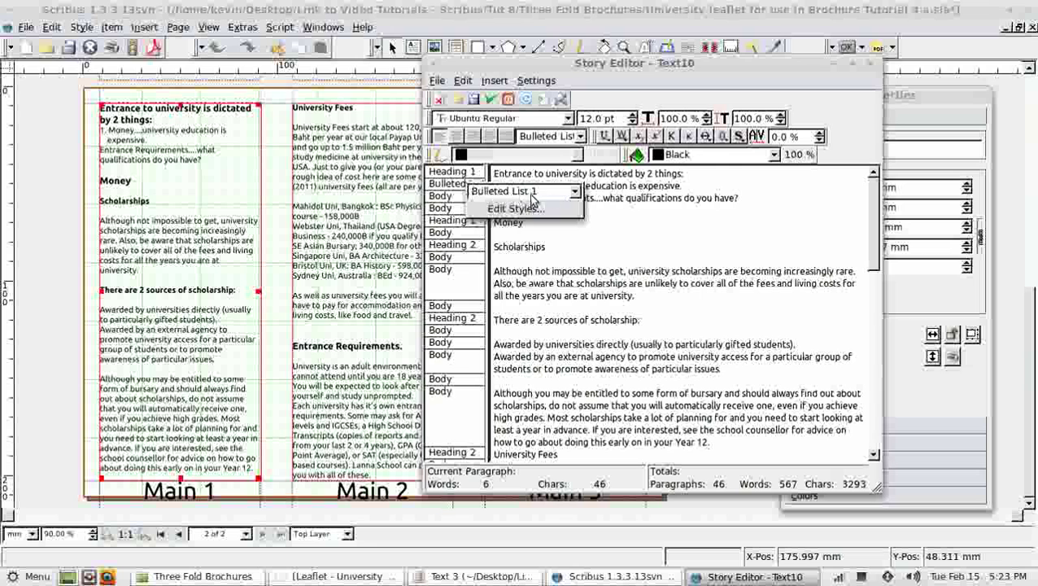
left_click(575, 193)
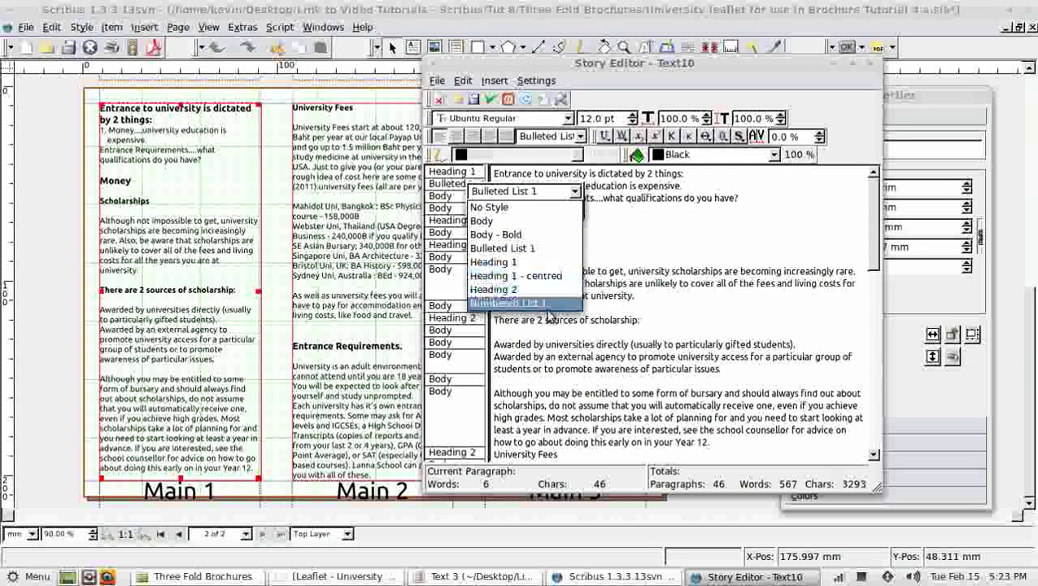
left_click(538, 303)
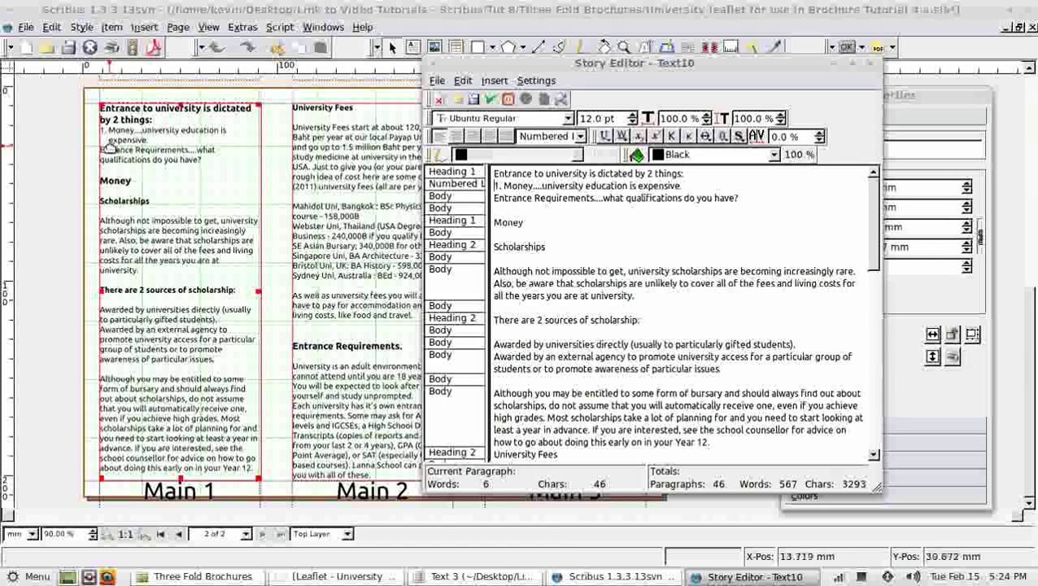
left_click(445, 197)
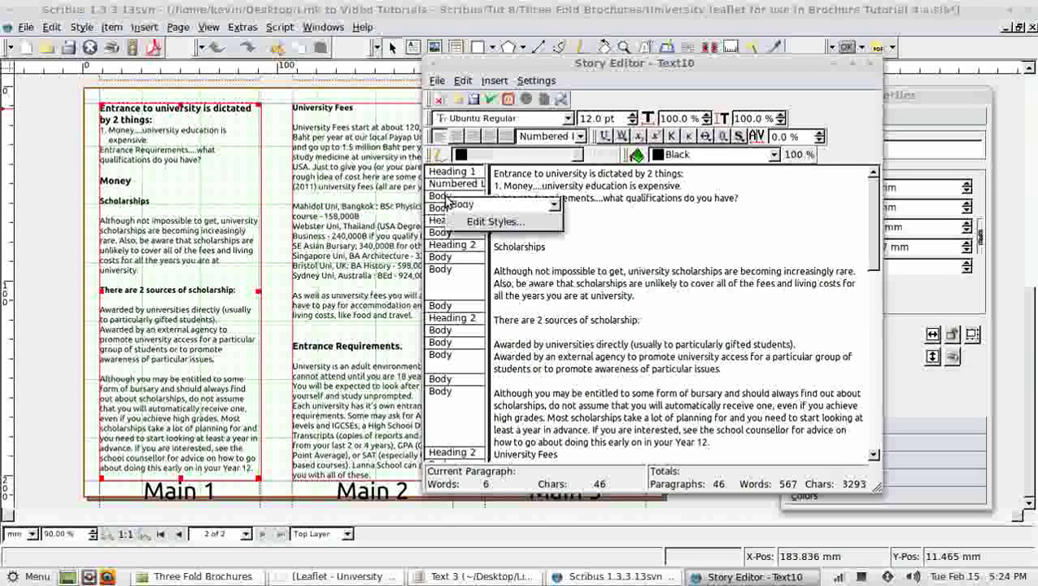
left_click(449, 204)
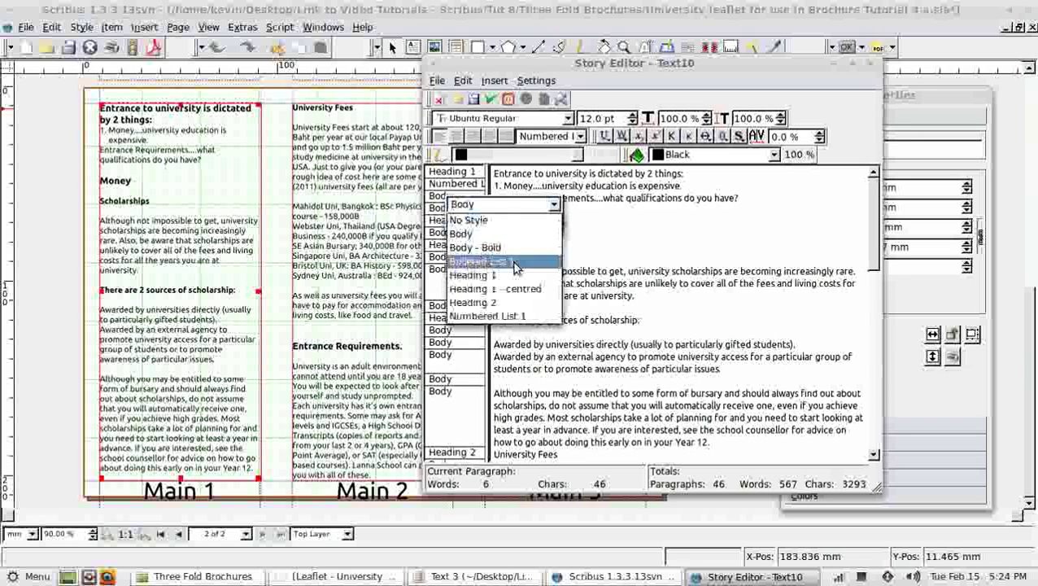
left_click(500, 315)
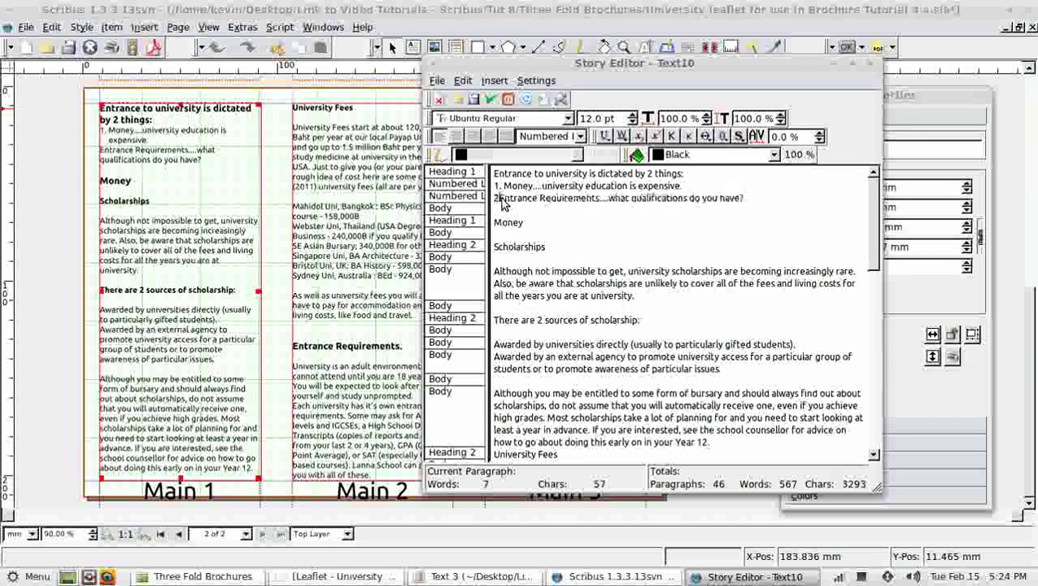
type(".")
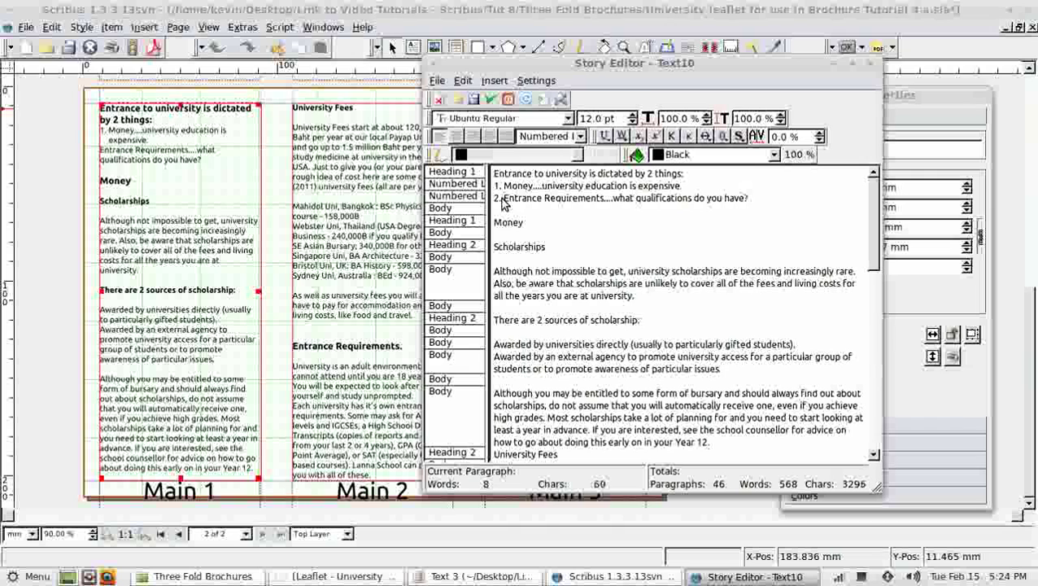
left_click(551, 98)
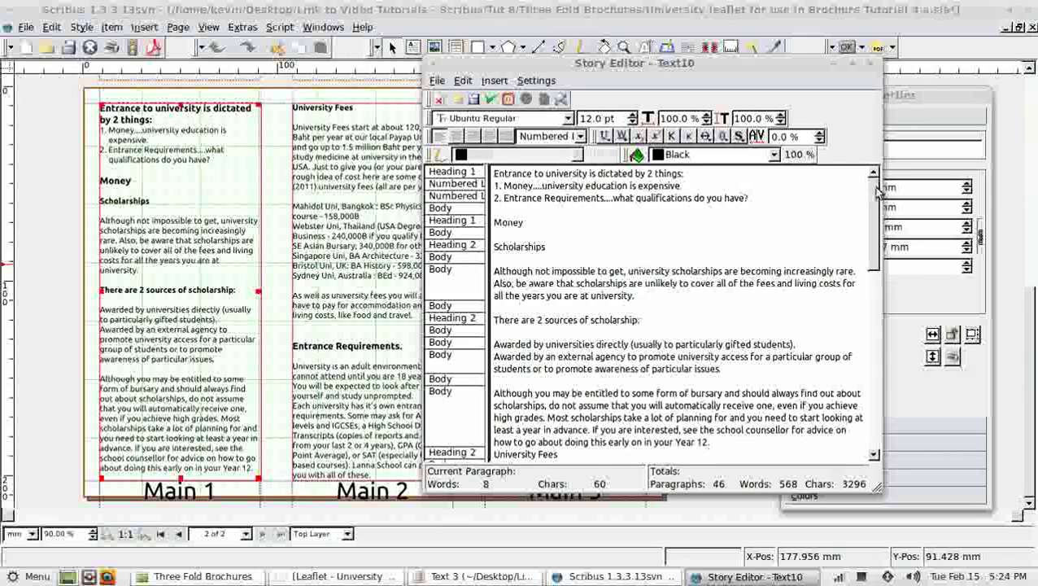
- Give the Mahidol Uni fees line Bulleted List 1, insert a Bullet character, and update the frame
left_click_drag(879, 191, 882, 295)
left_click(470, 255)
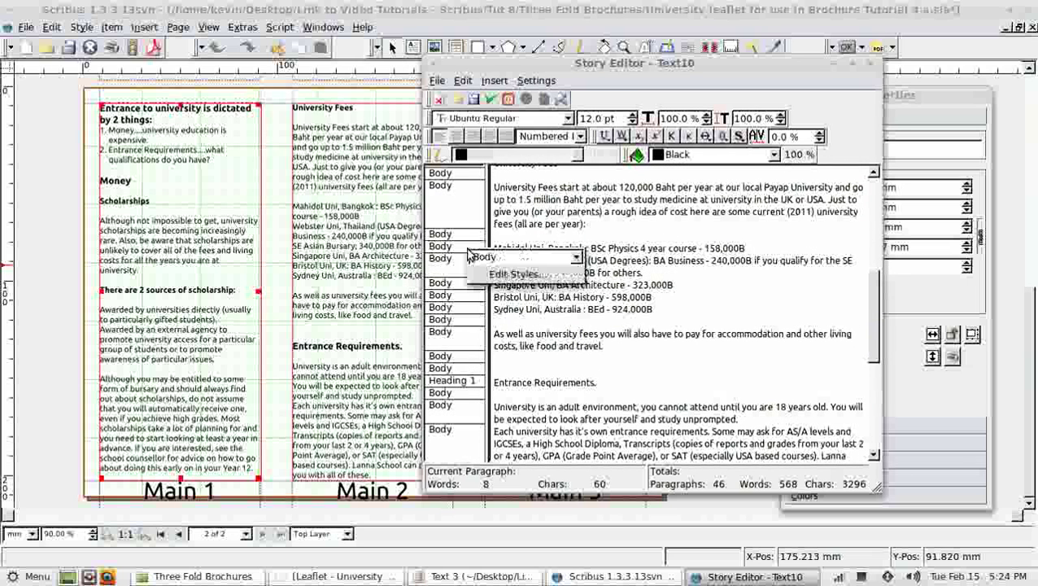
left_click(576, 260)
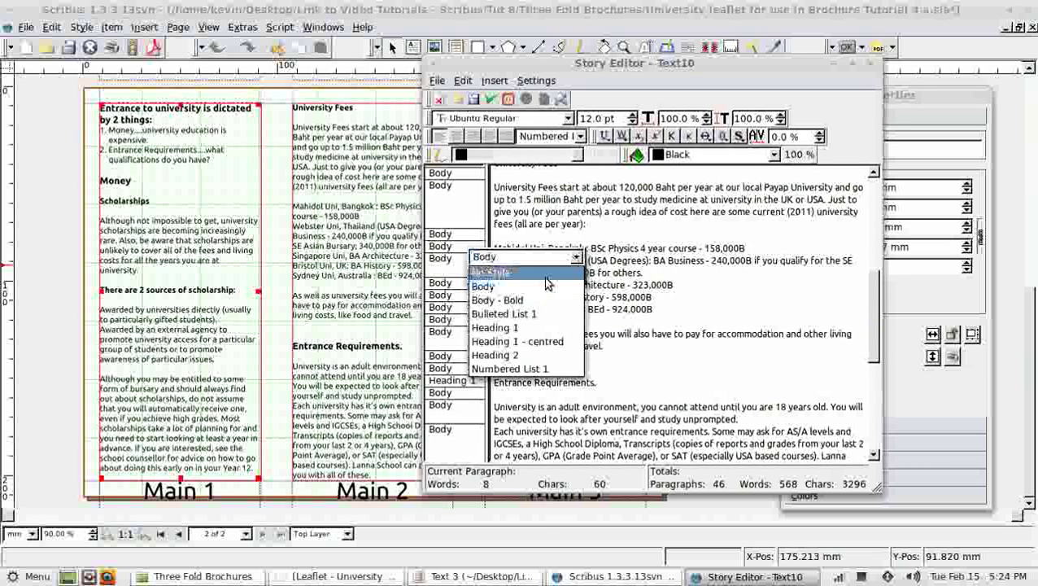
left_click(524, 322)
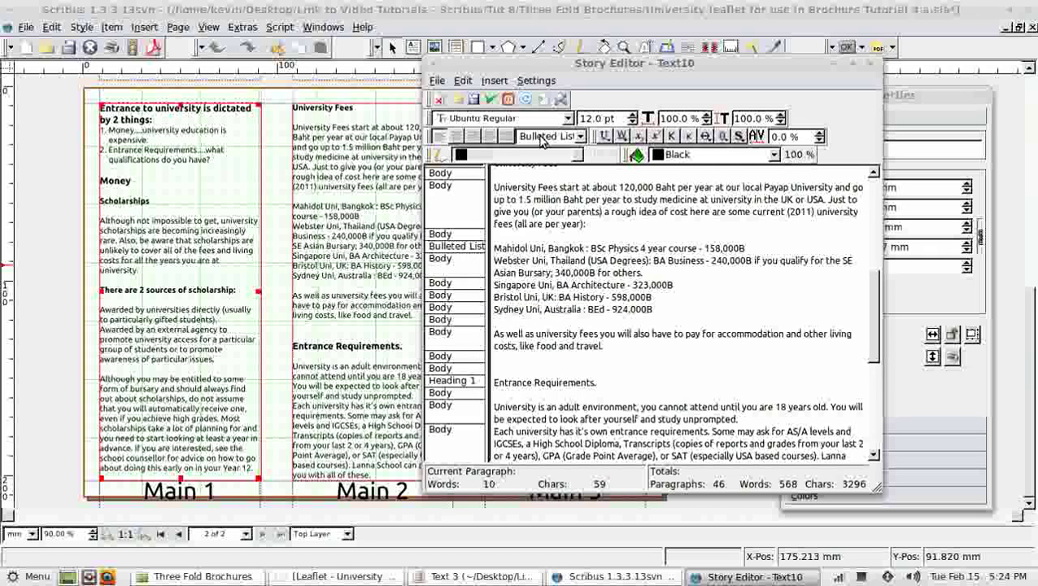
left_click(496, 80)
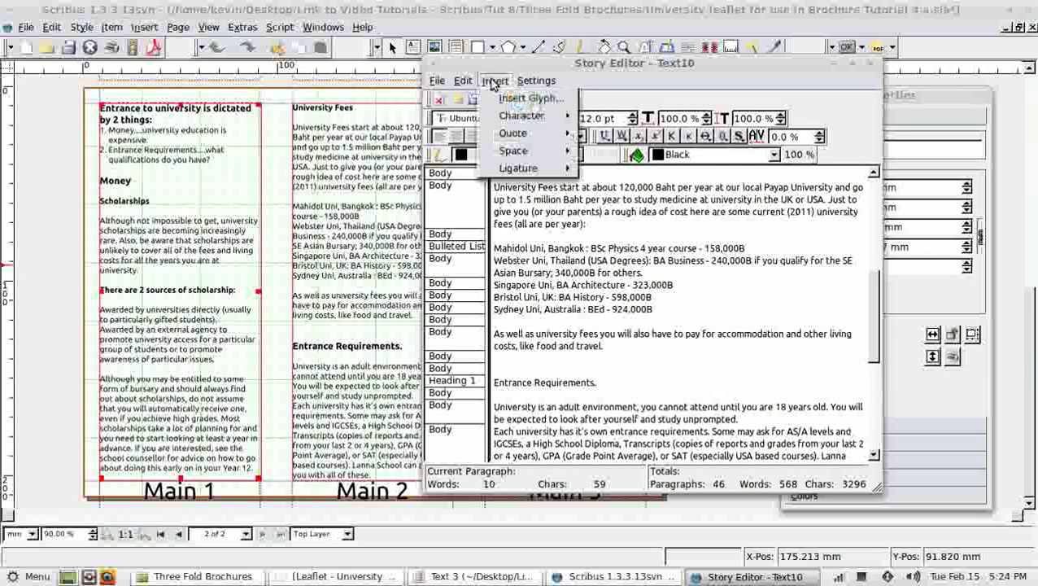
mouse_move(537, 133)
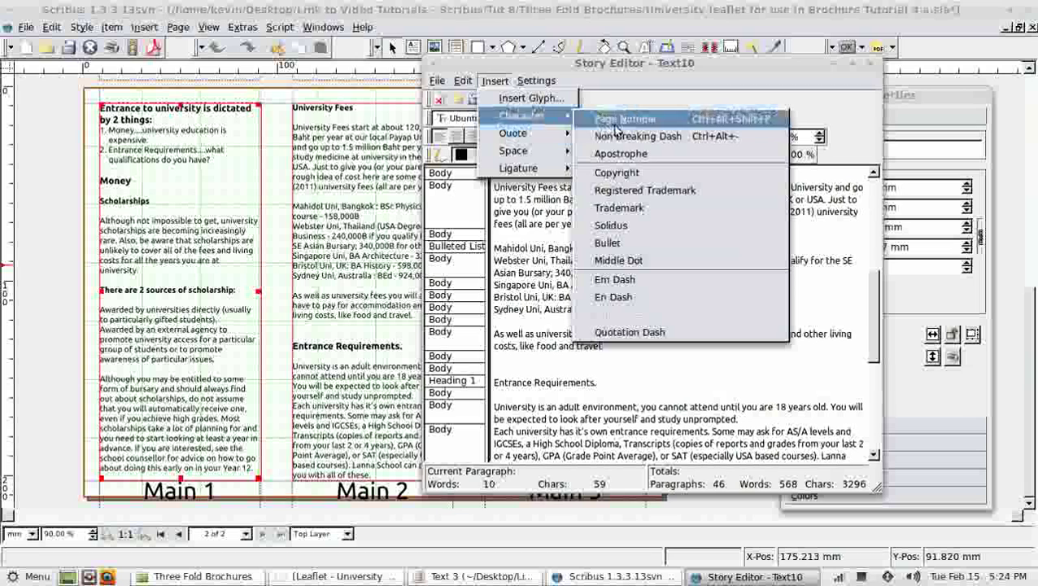
left_click(610, 243)
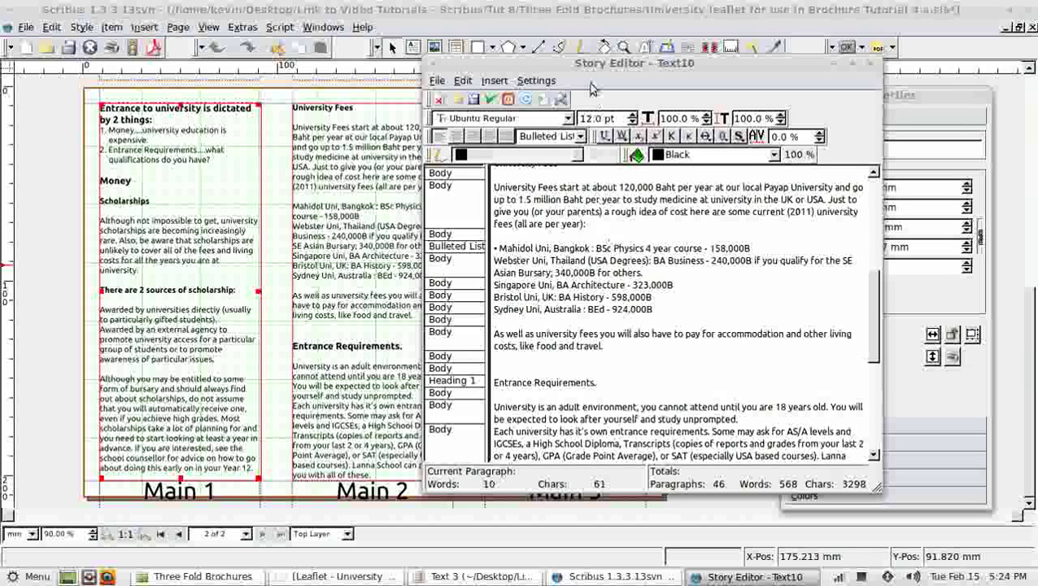
left_click(526, 98)
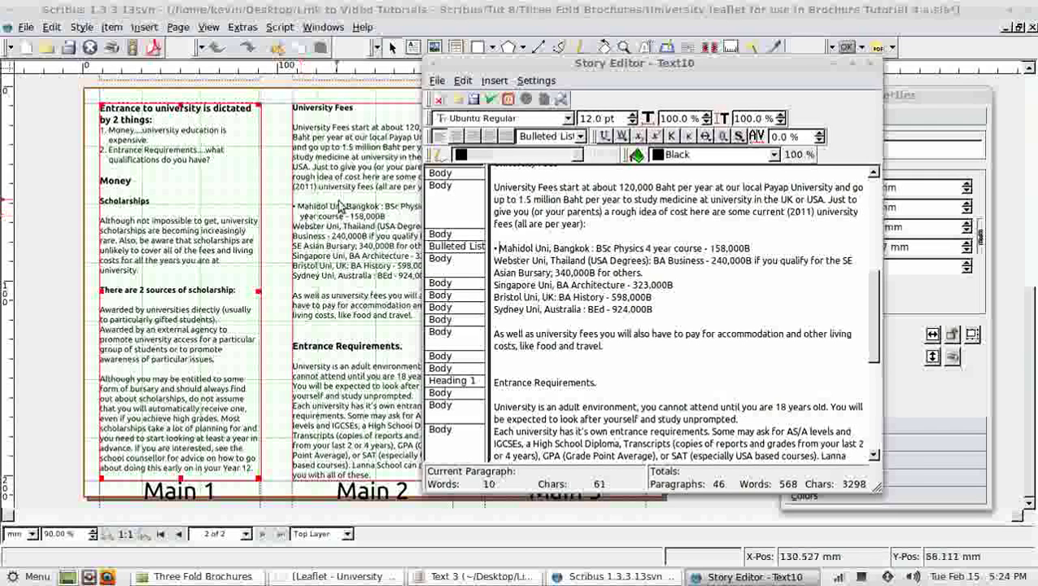
- Duplicate the Bulleted List 1 paragraph style in the style manager
left_click(463, 80)
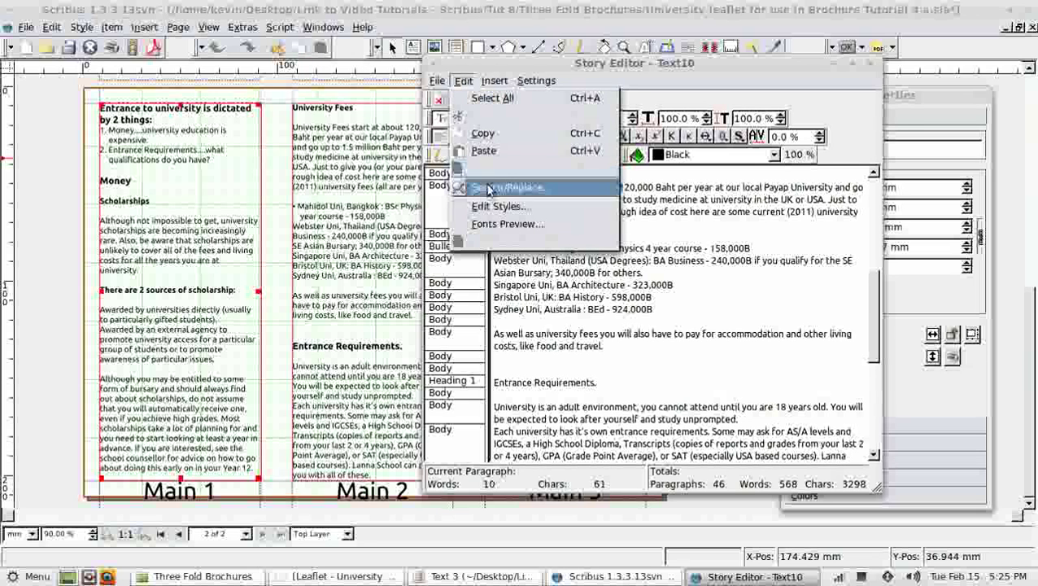
left_click(500, 206)
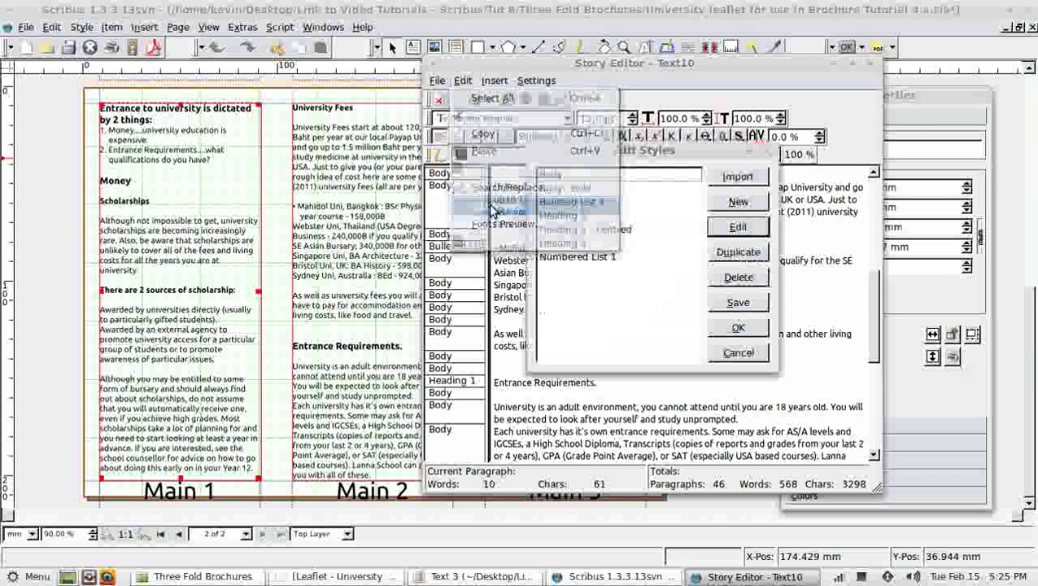
left_click(576, 203)
left_click(758, 233)
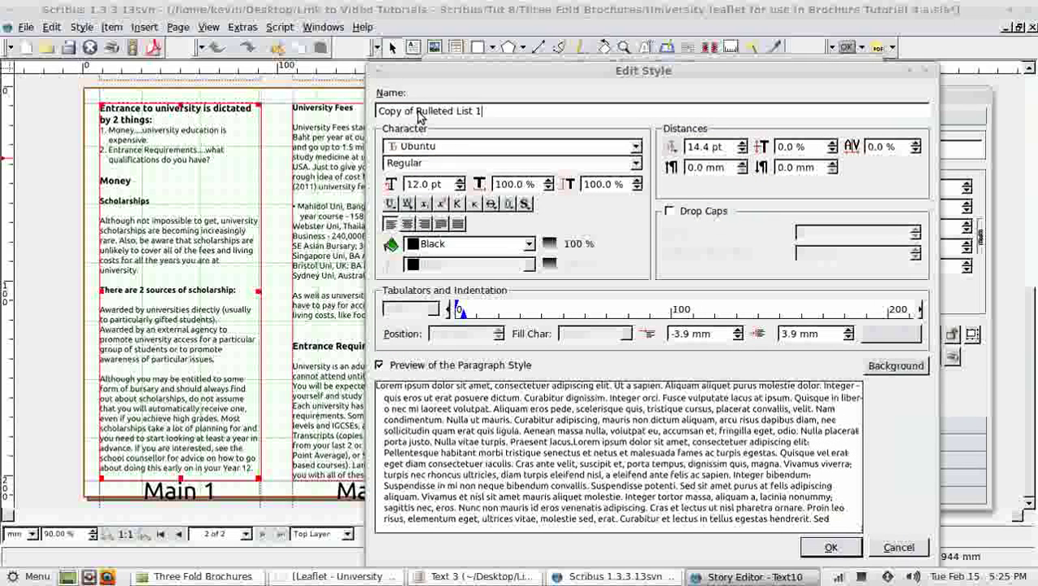
- Rename the copy to 'Bulleted List 2', set its indents to -2.8/2.8 mm, and confirm
left_click_drag(417, 112, 368, 114)
key("BackSpace")
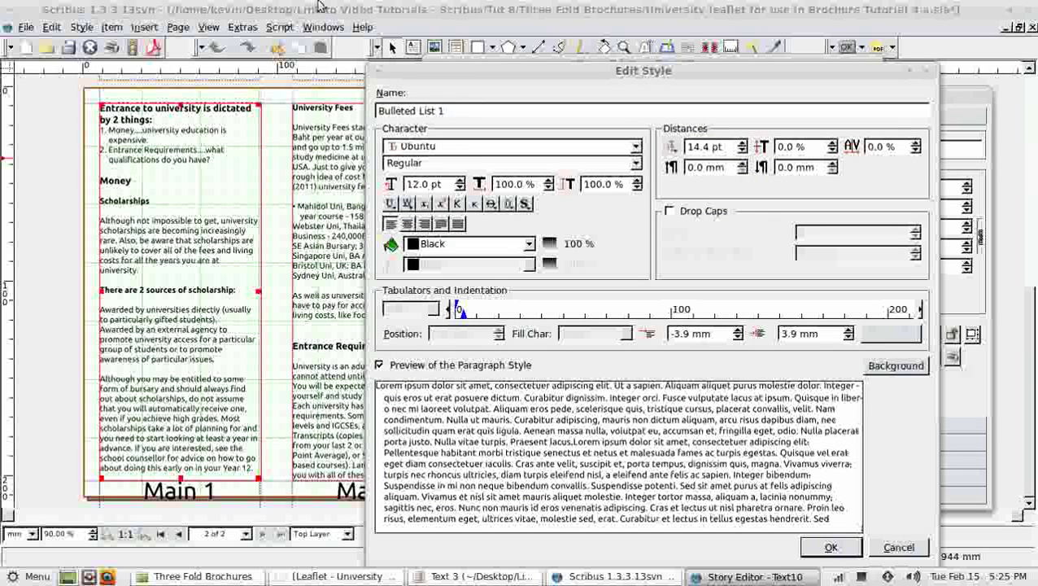
left_click(453, 114)
key("BackSpace")
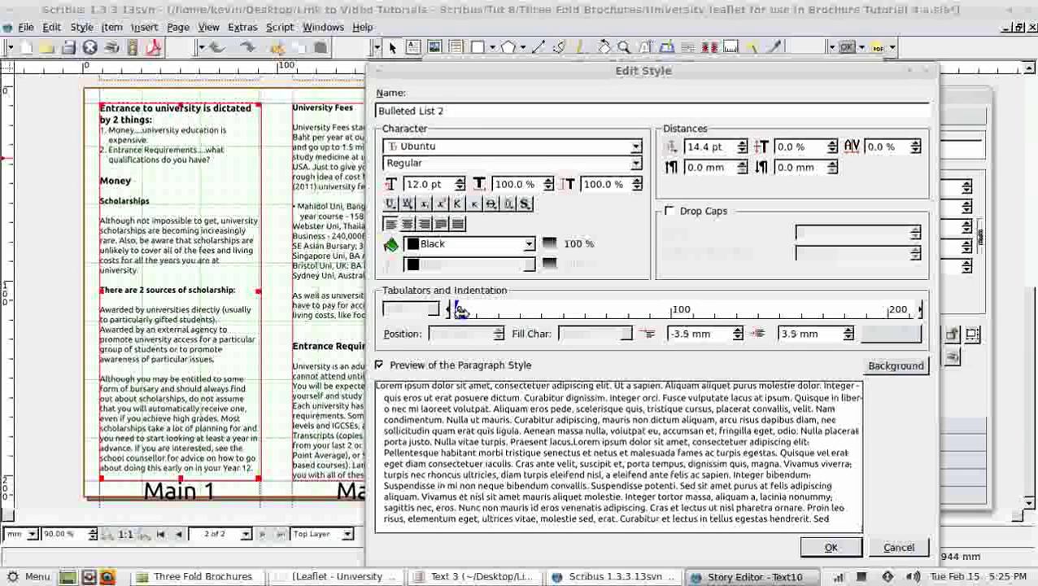
left_click_drag(460, 310, 457, 310)
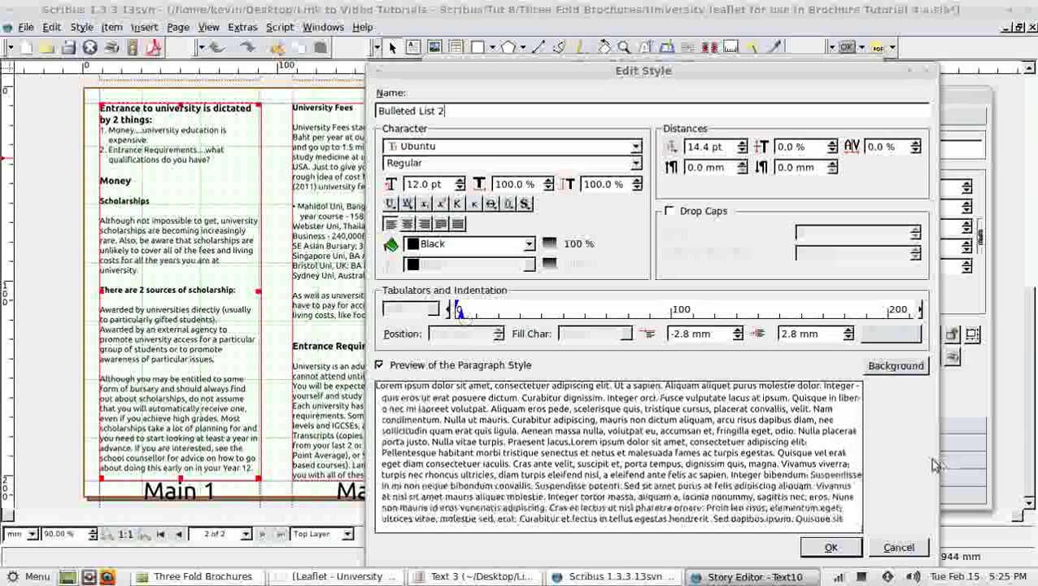
left_click(830, 548)
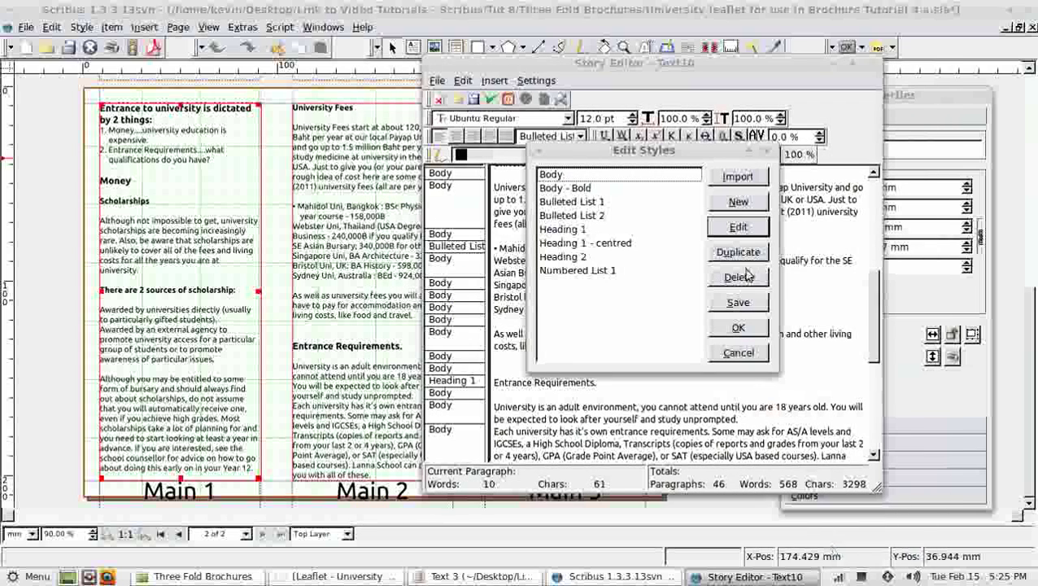
- Close Edit Styles keeping the new style, then check a bullet paragraph's style list
left_click(738, 329)
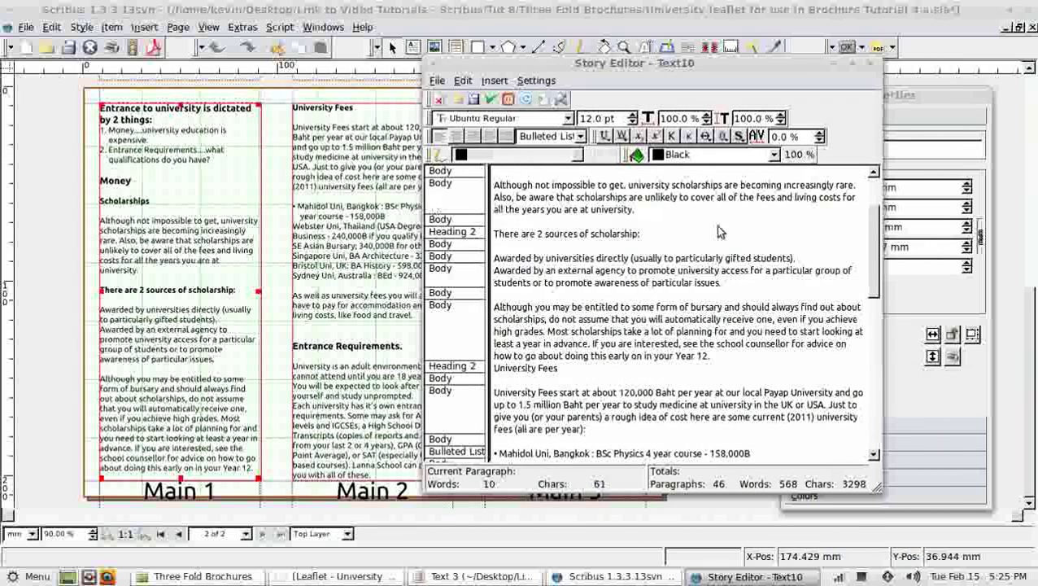
left_click(467, 457)
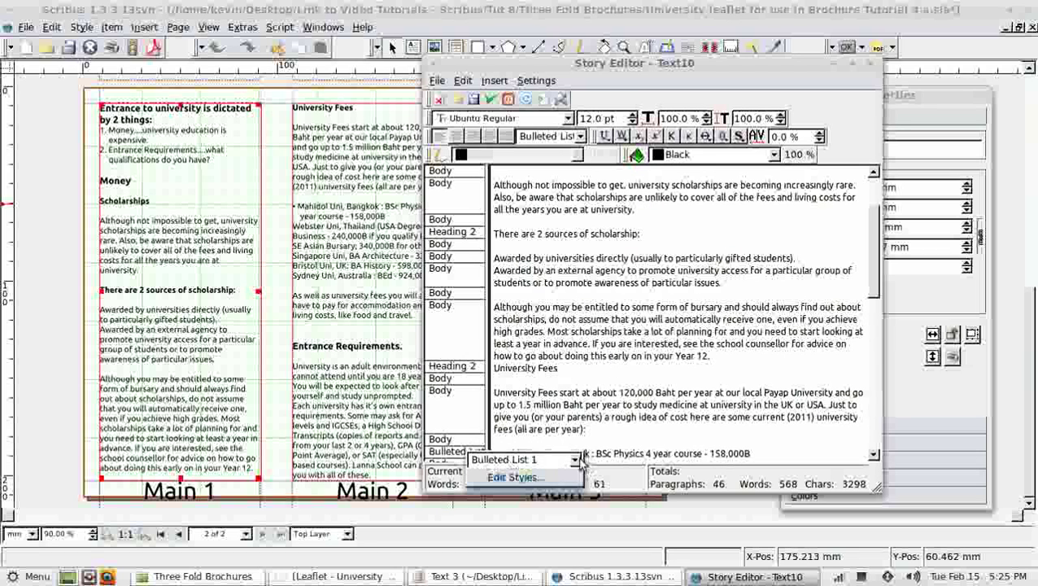
left_click(488, 459)
left_click(525, 404)
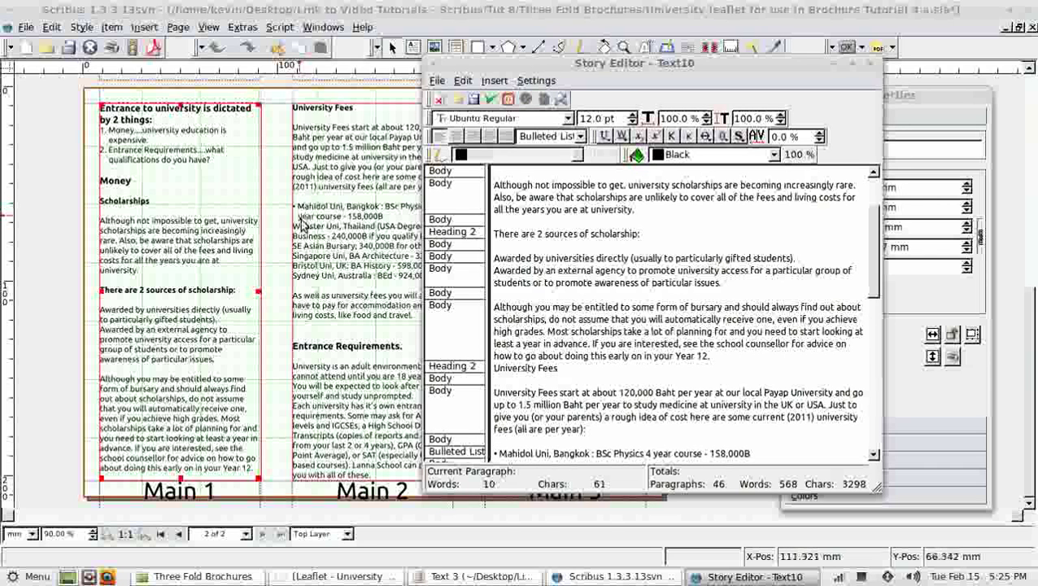
- Give the Webster and Singapore lines the Bulleted List 2 paragraph style
scroll(742, 307, "down", 5)
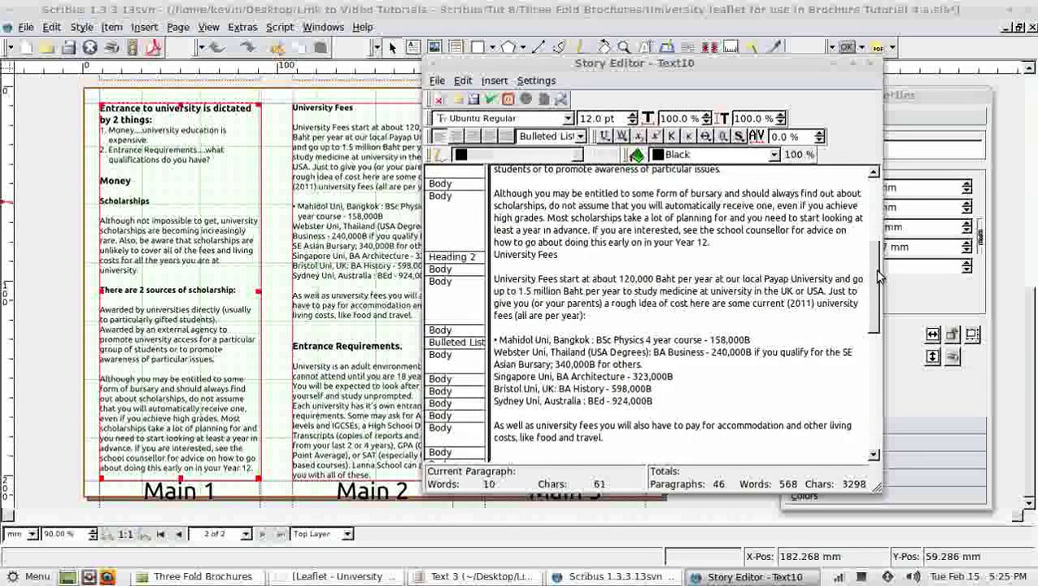
left_click(467, 294)
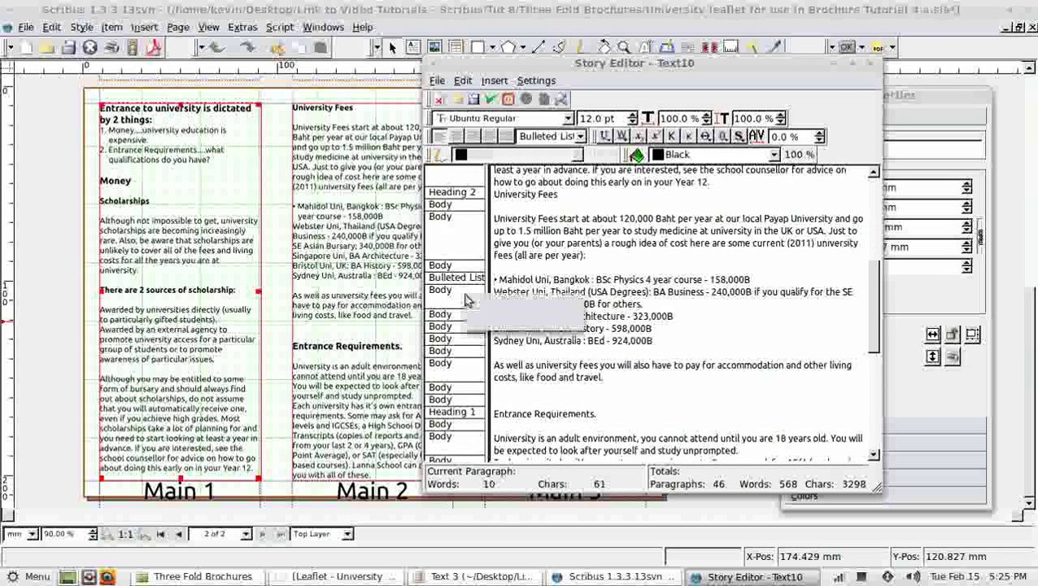
left_click(569, 303)
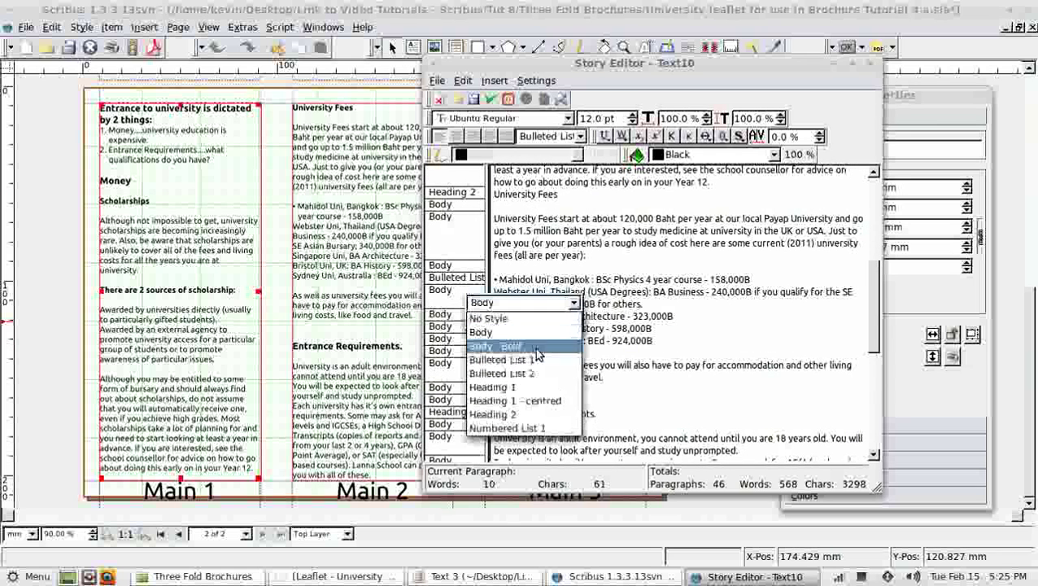
left_click(501, 373)
left_click(467, 317)
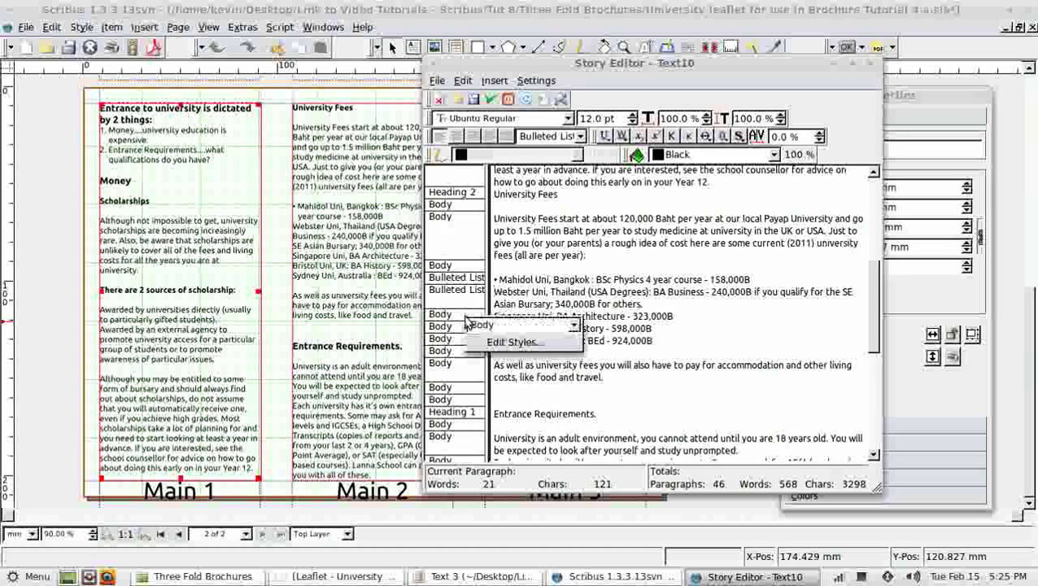
left_click(573, 327)
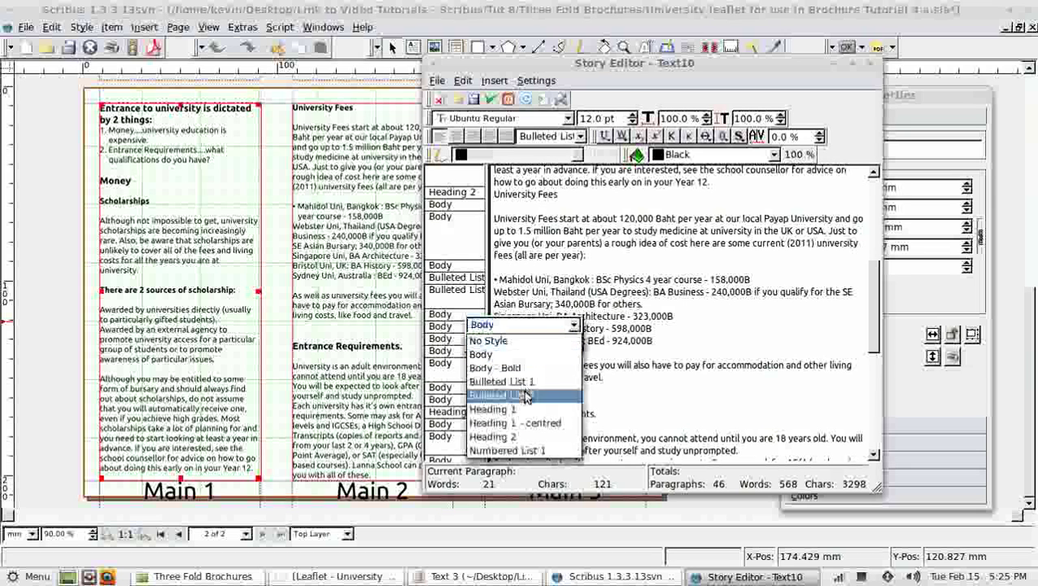
left_click(522, 397)
- Give the Bristol and Sydney lines the Bulleted List 2 paragraph style
left_click(468, 328)
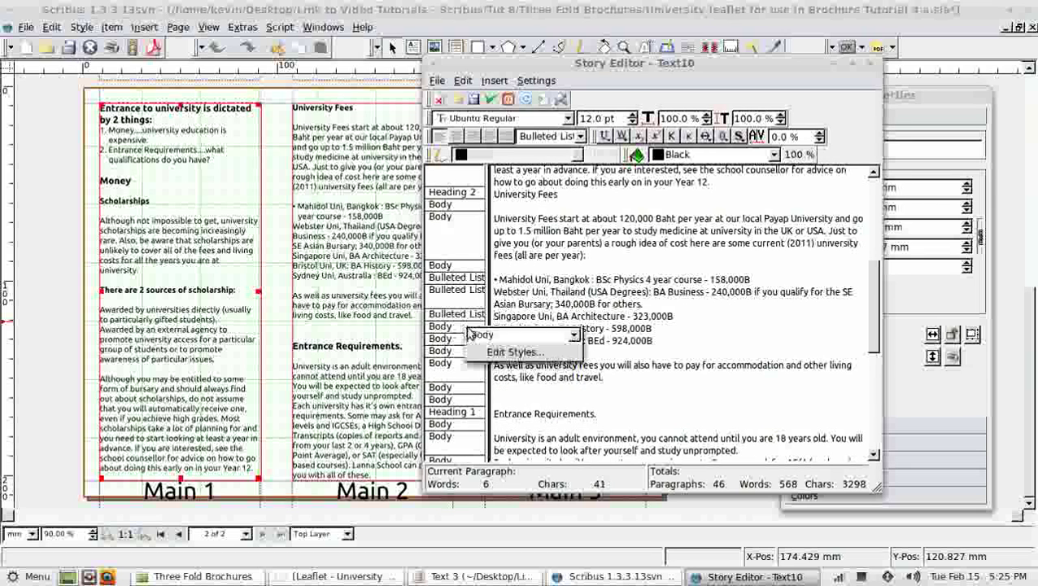
left_click(575, 335)
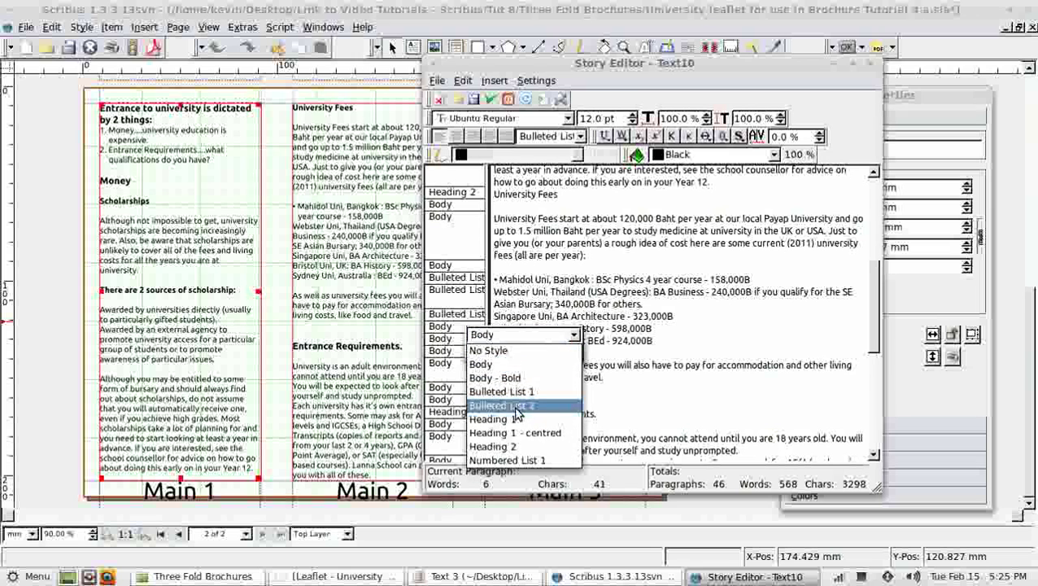
left_click(516, 415)
left_click(469, 344)
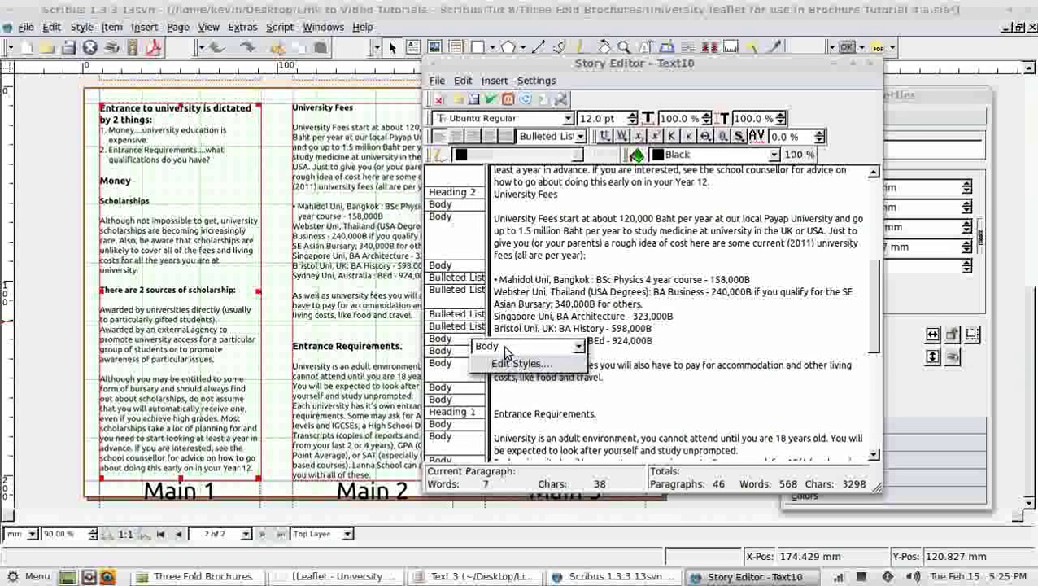
left_click(577, 347)
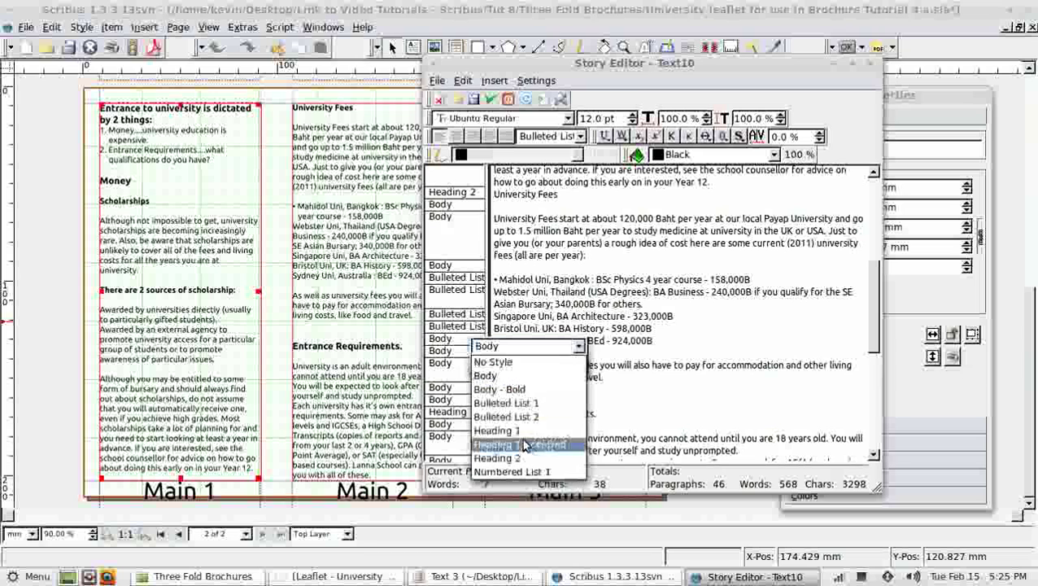
left_click(508, 415)
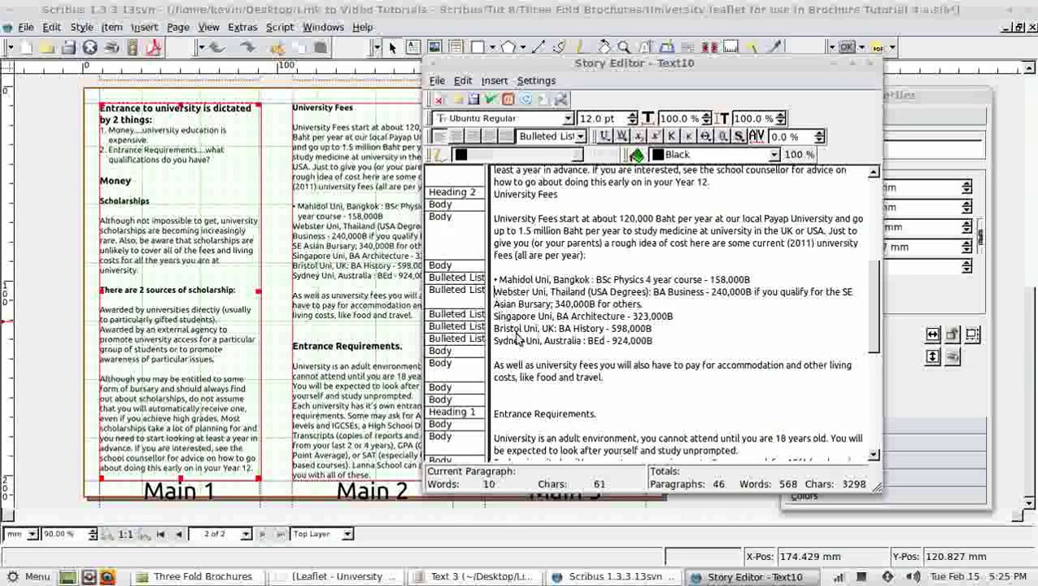
- Paste a '• ' bullet before the Webster, Singapore and Bristol Uni lines
type("•")
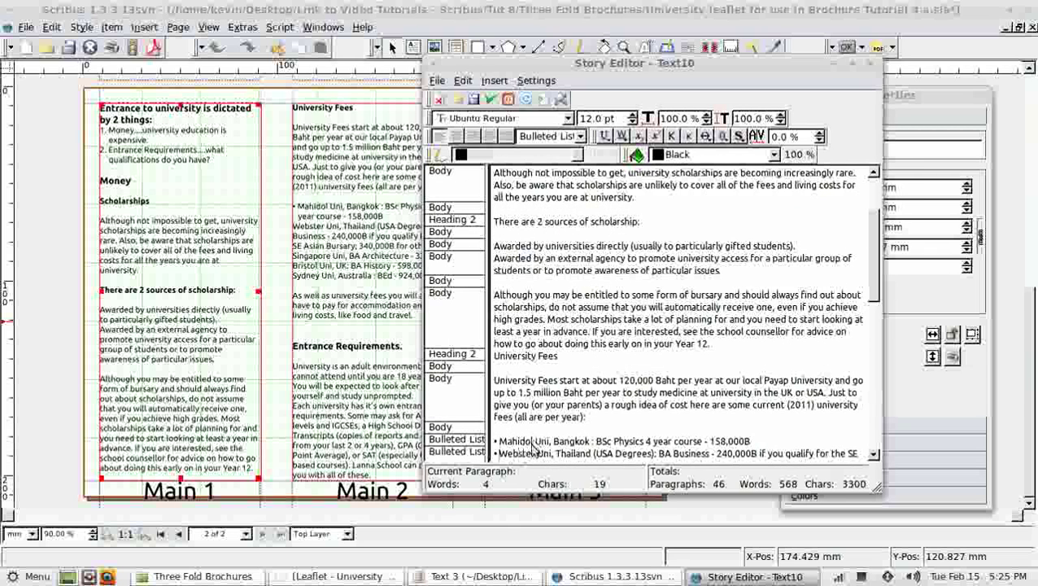
scroll(533, 452, "down", 1)
left_click(495, 435)
type("•")
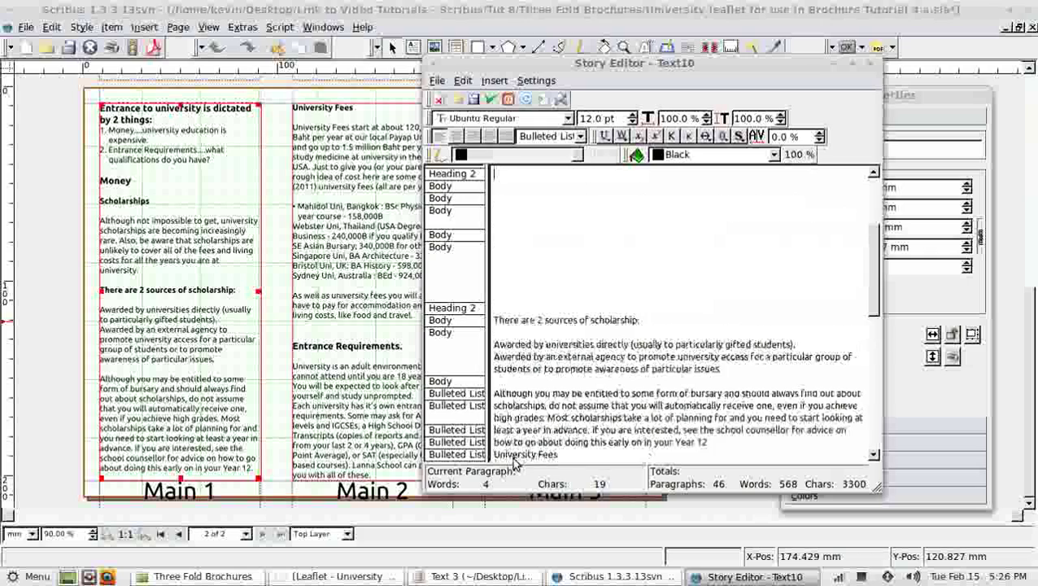
scroll(515, 444, "down", 1)
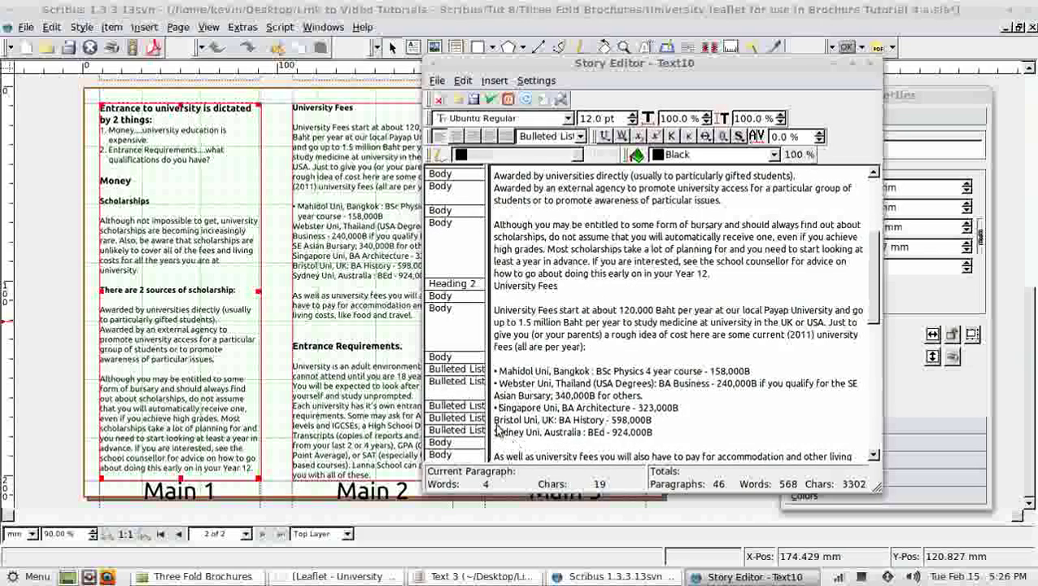
left_click(494, 421)
type("•")
- Add the bullet before Sydney Uni, update the text frame and close the Story Editor
scroll(504, 425, "down", 5)
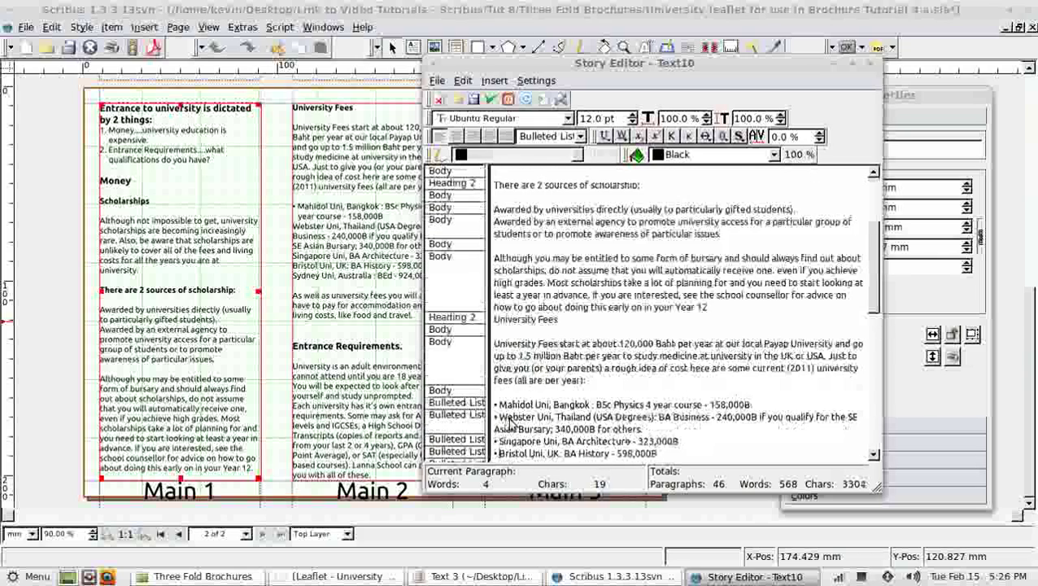
scroll(511, 424, "down", 1)
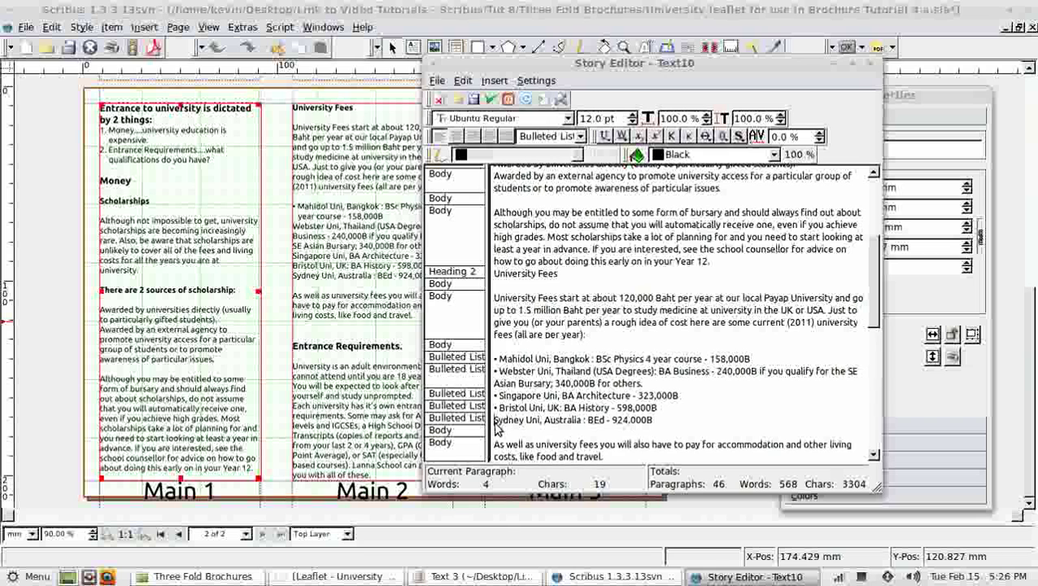
left_click(495, 420)
type("•")
scroll(521, 367, "down", 5)
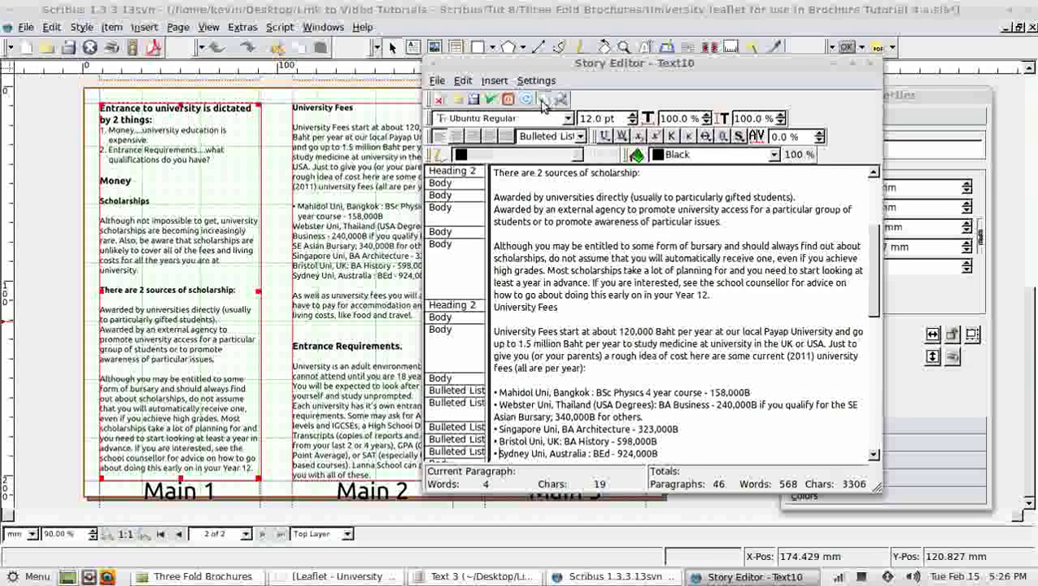
left_click(544, 99)
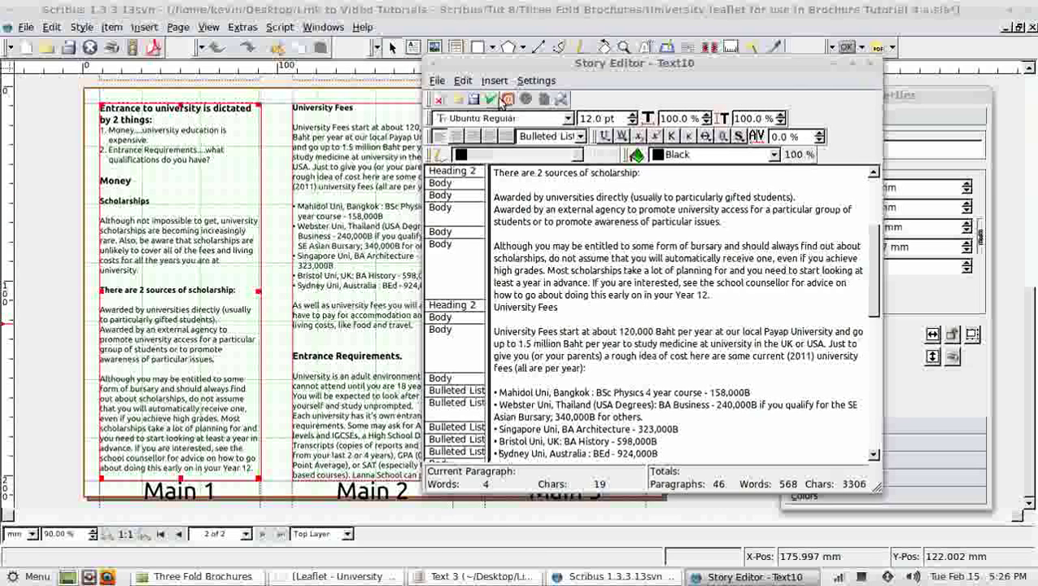
left_click(491, 100)
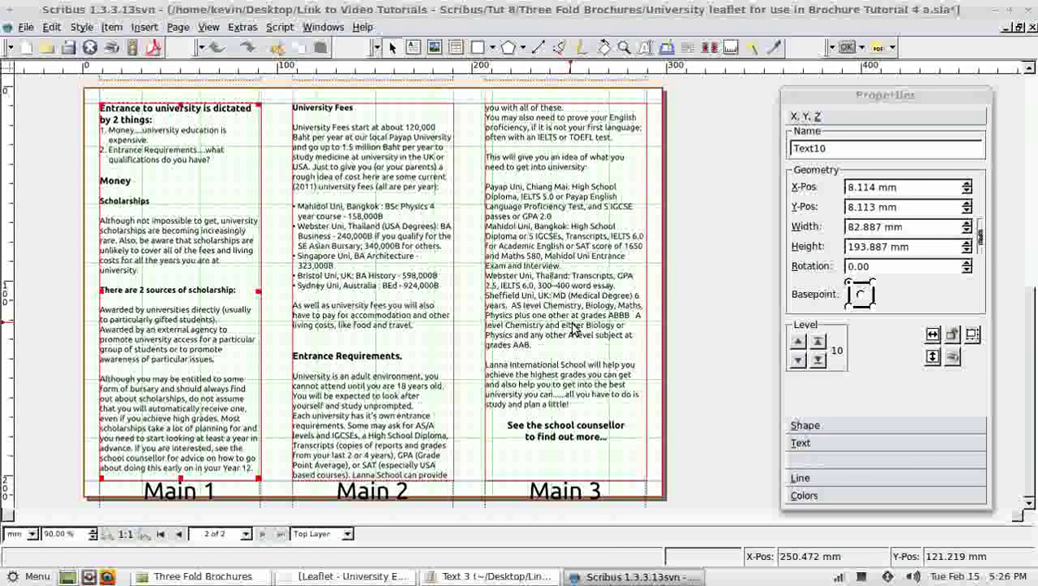
- Switch to Leaflet - University Entrance.pdf in the taskbar
left_click(352, 576)
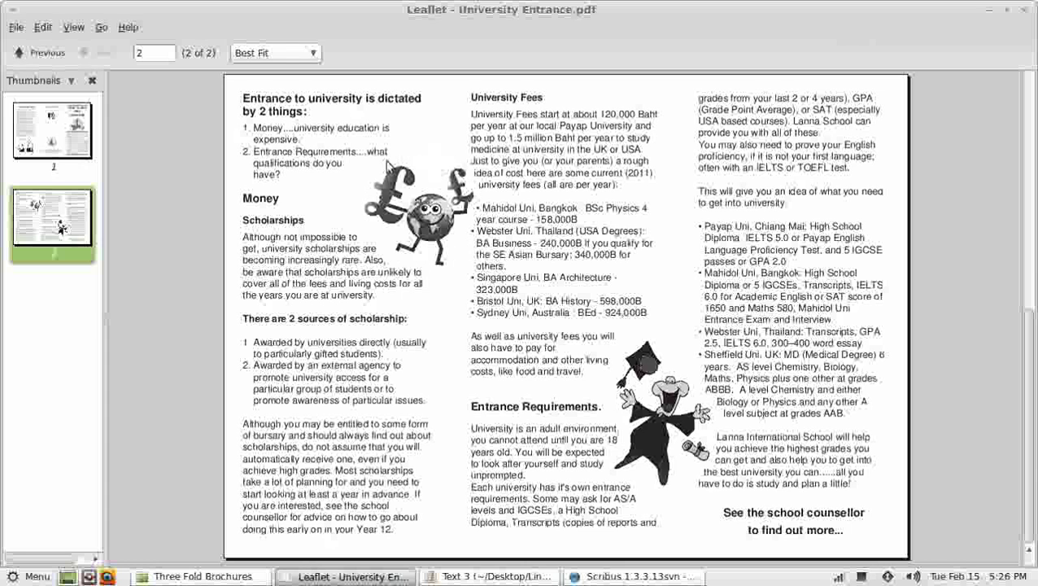
- Minimise the Document Viewer after reviewing page 2 to return to Scribus
left_click(992, 14)
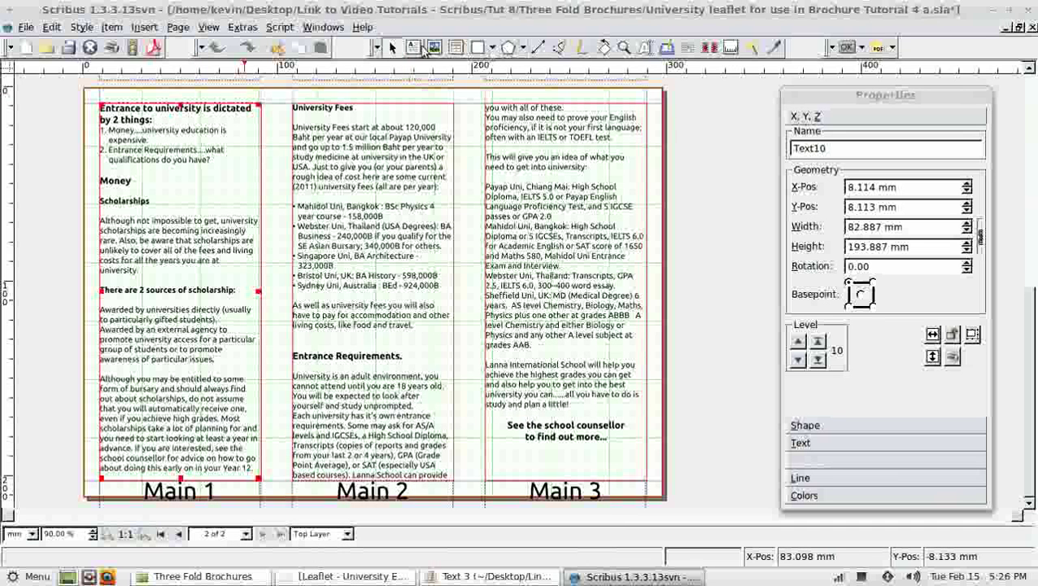
- Draw an image frame between columns one and two and load pound.jpg into it
left_click(413, 47)
mouse_move(216, 158)
left_mouse_down()
mouse_move(274, 244)
mouse_move(313, 255)
left_mouse_up()
right_click(311, 262)
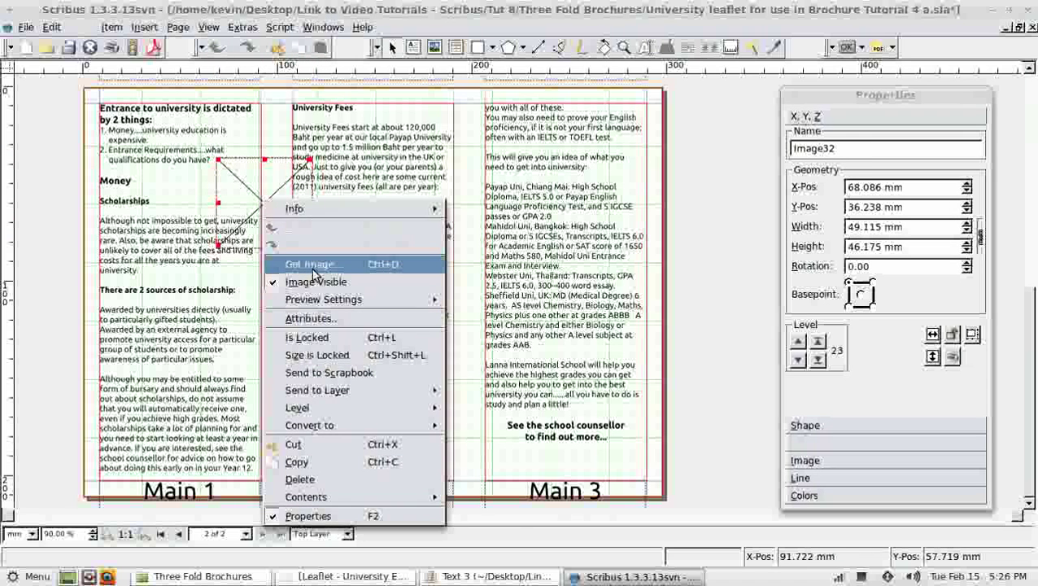
left_click(312, 263)
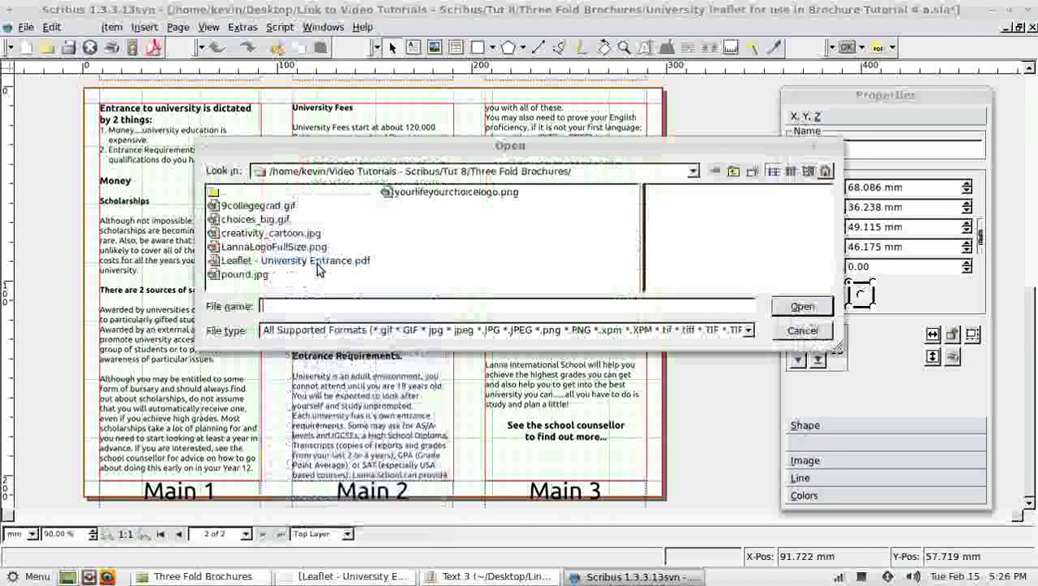
left_click(244, 274)
left_click(801, 308)
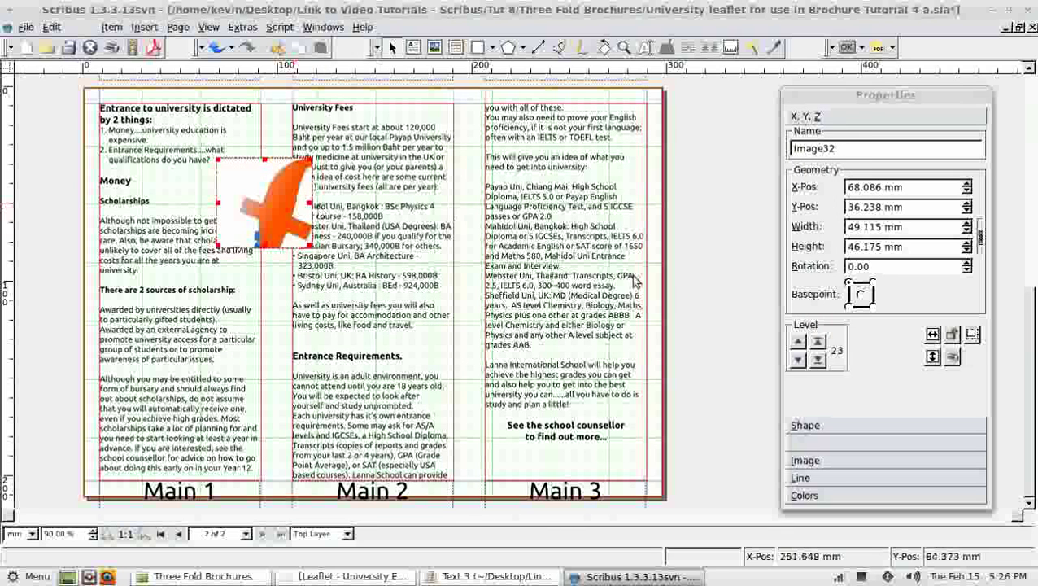
- Scale pound.jpg to the frame size proportionally and bring up its text-wrap shape options
left_click(805, 461)
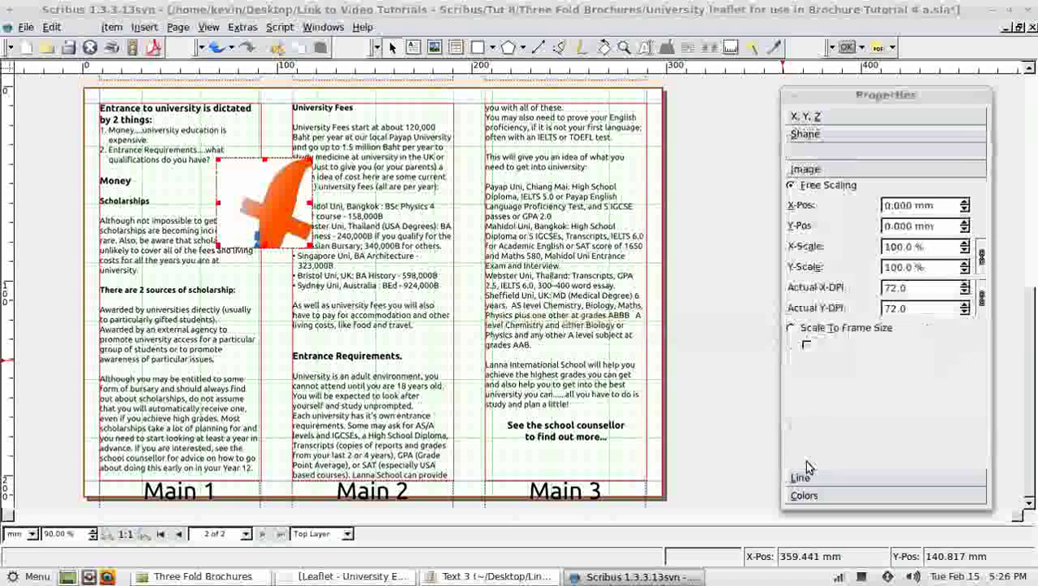
left_click(790, 328)
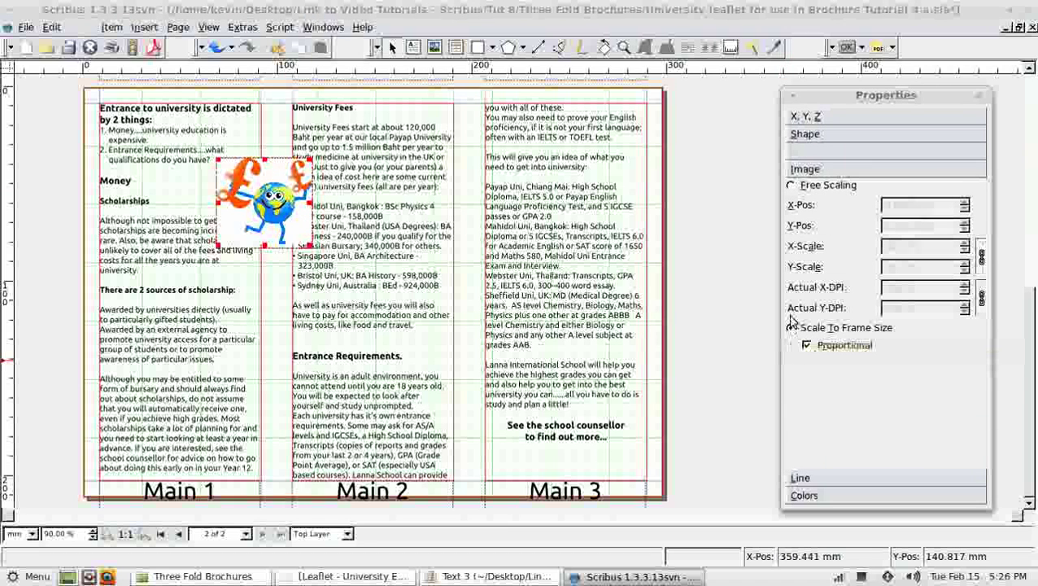
left_click(806, 345)
left_click(823, 139)
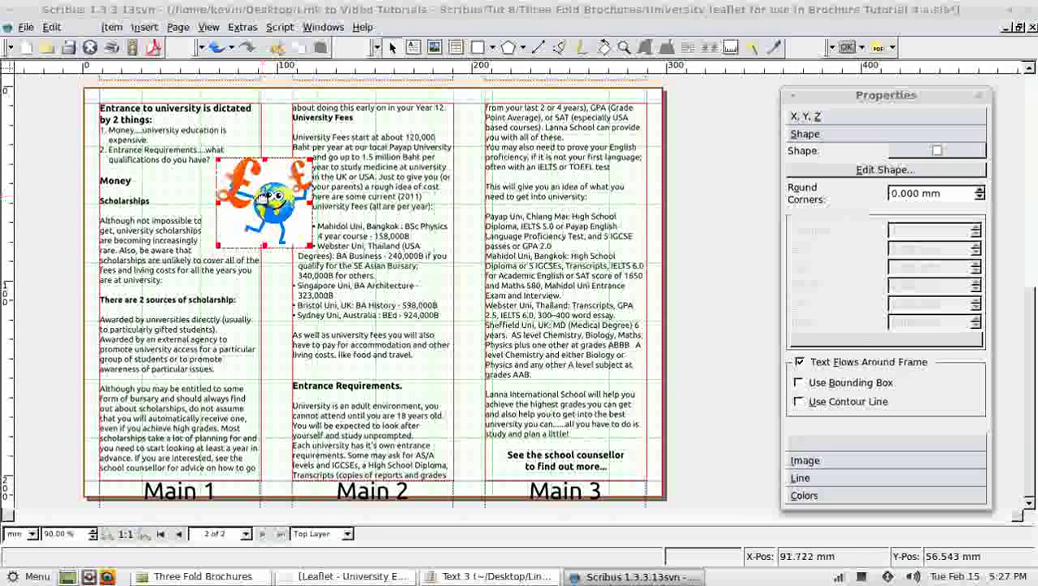
- Open the frame's pound.jpg picture in GIMP via Edit Image
right_click(264, 200)
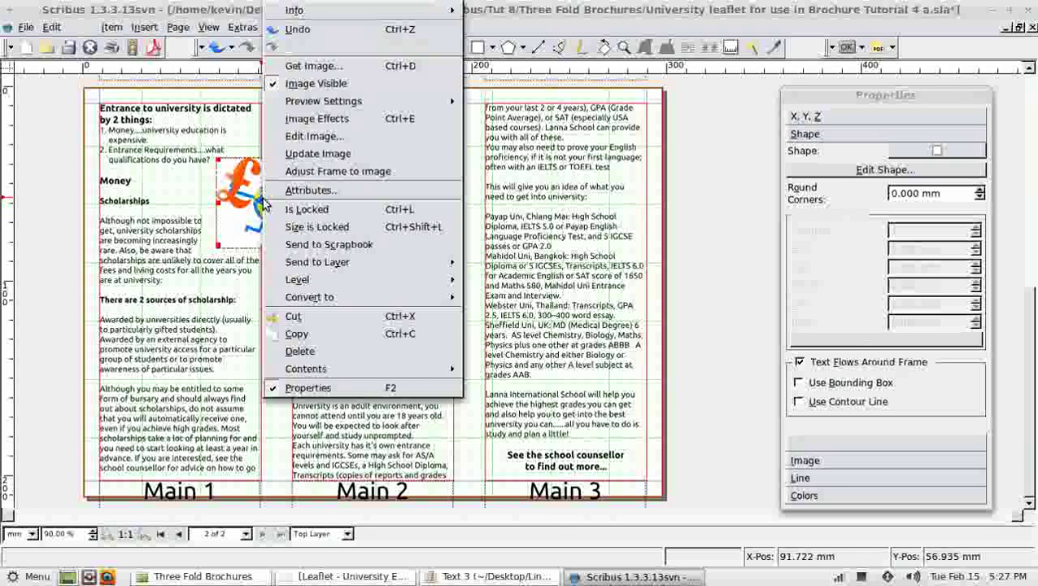
left_click(316, 137)
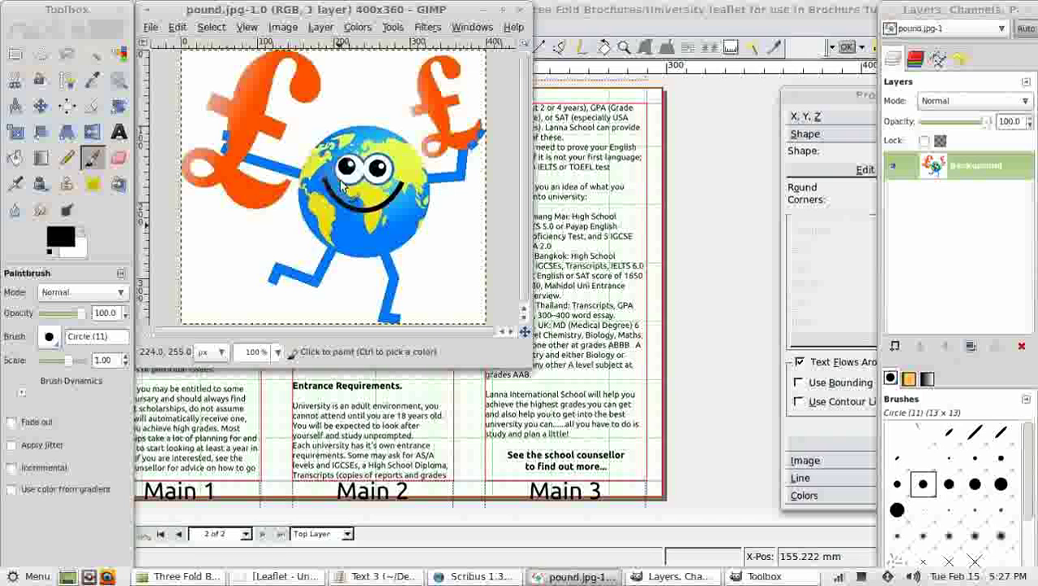
- Open the Colors > Color to Alpha dialog for pound.jpg
left_click(358, 29)
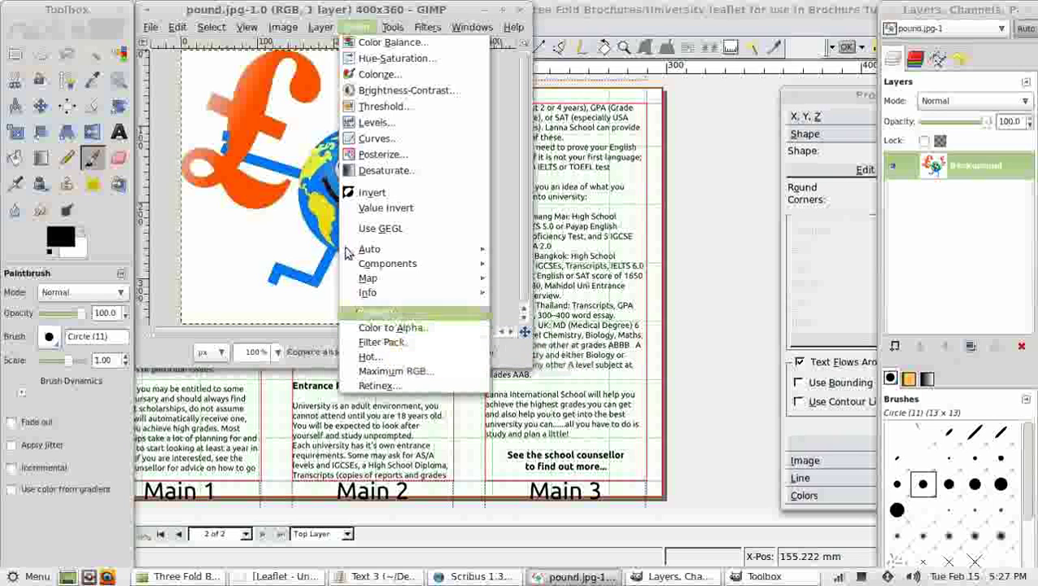
left_click(279, 28)
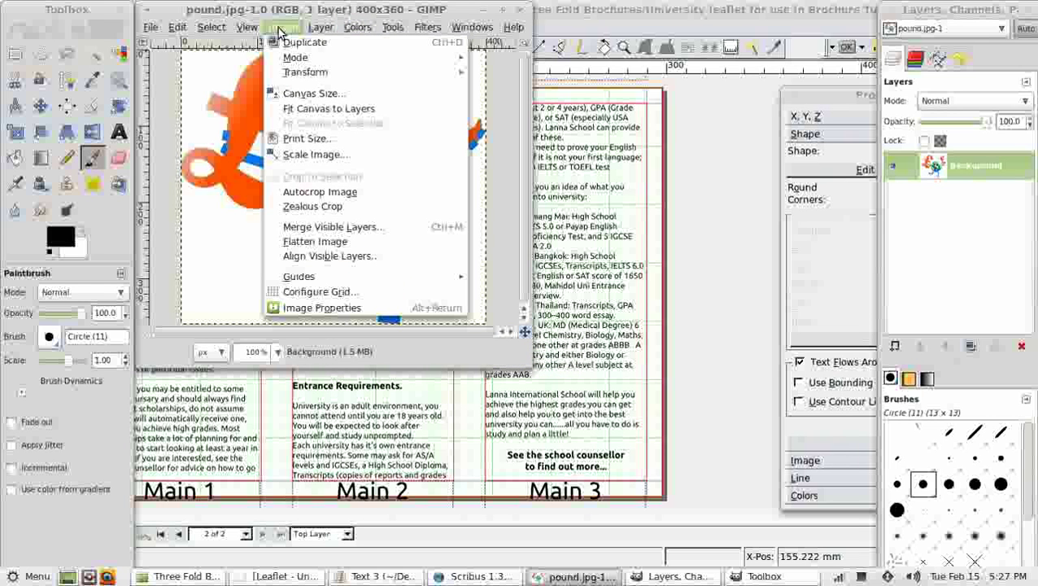
mouse_move(464, 58)
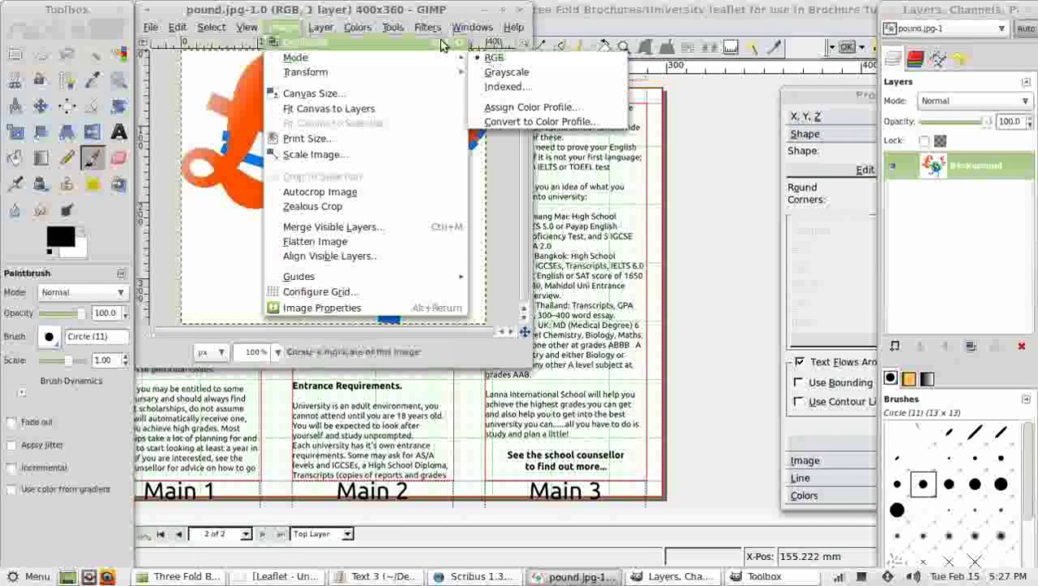
mouse_move(358, 27)
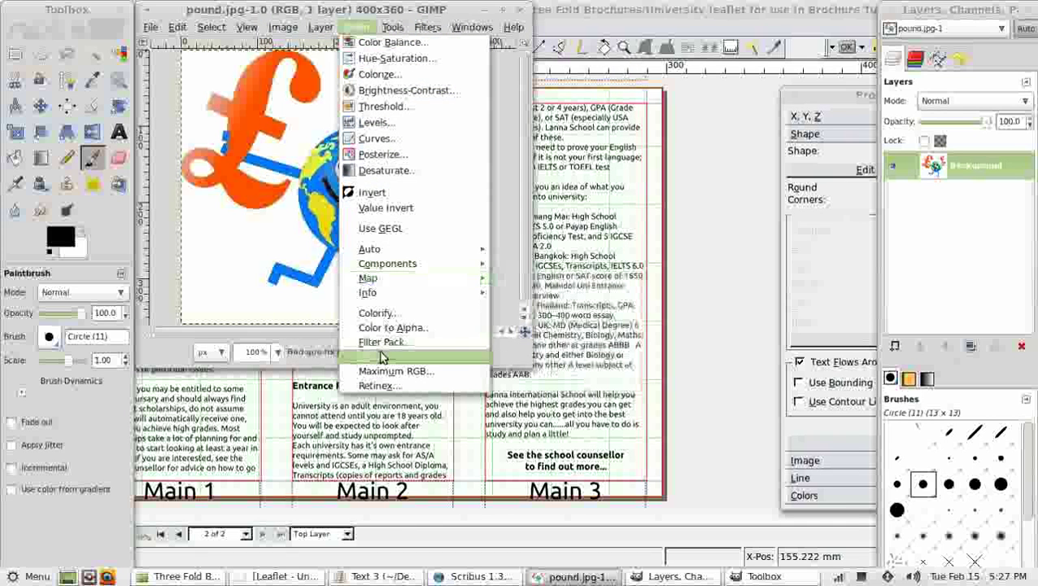
left_click(387, 327)
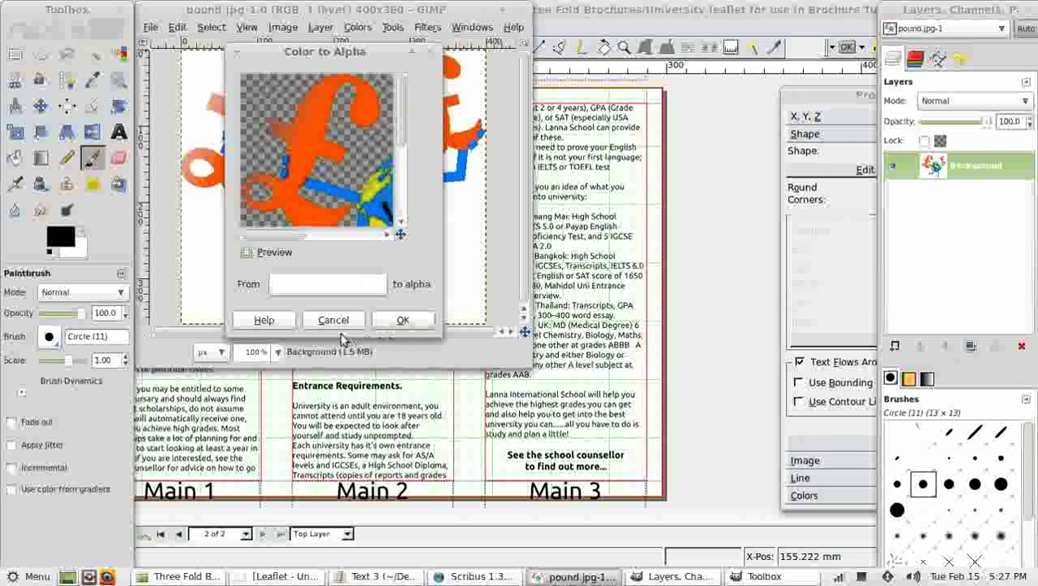
- Make the white background transparent and save the image as pound.png with default PNG options
left_click(402, 320)
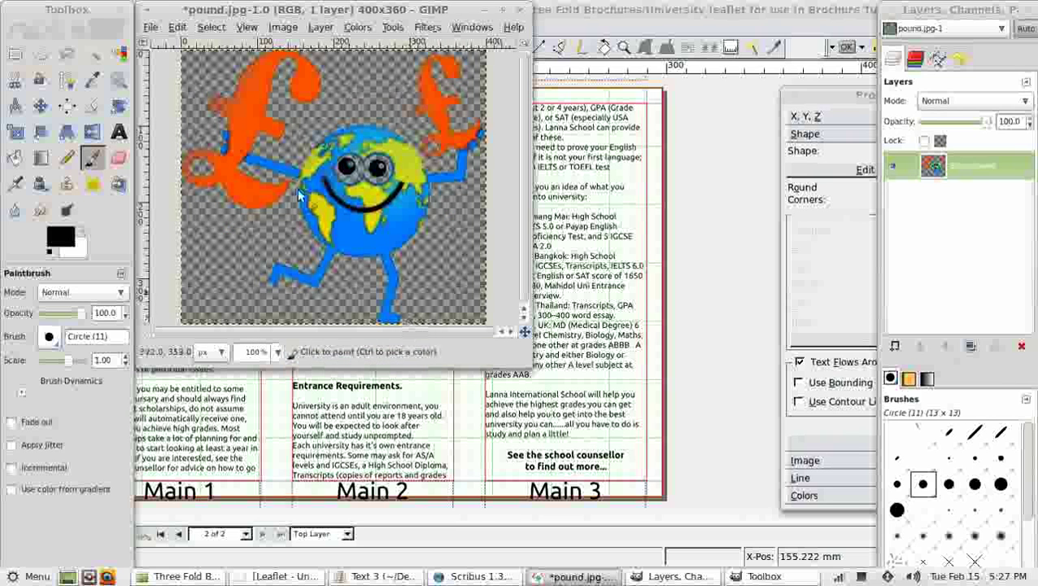
left_click(151, 27)
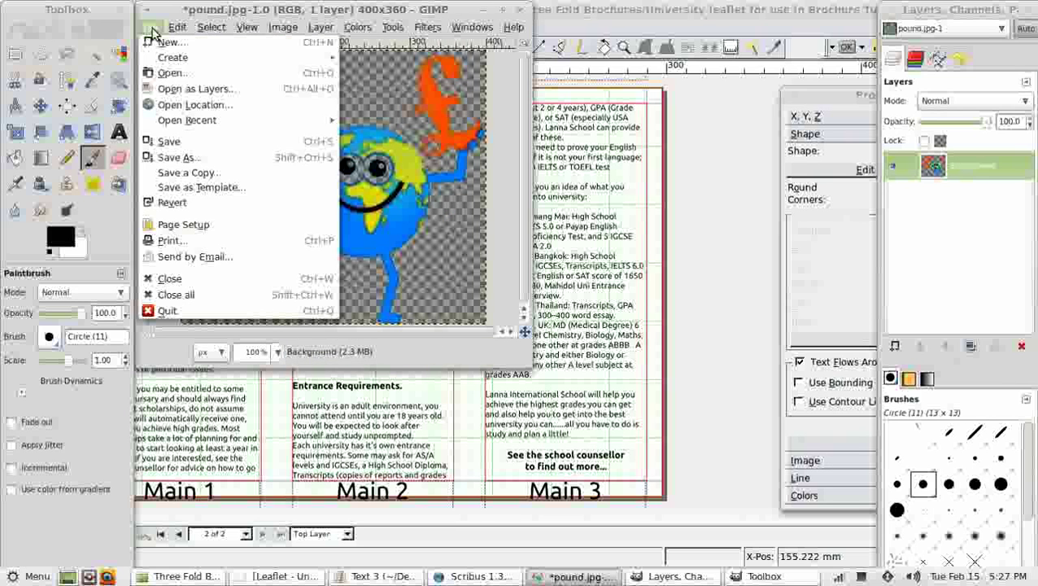
left_click(174, 157)
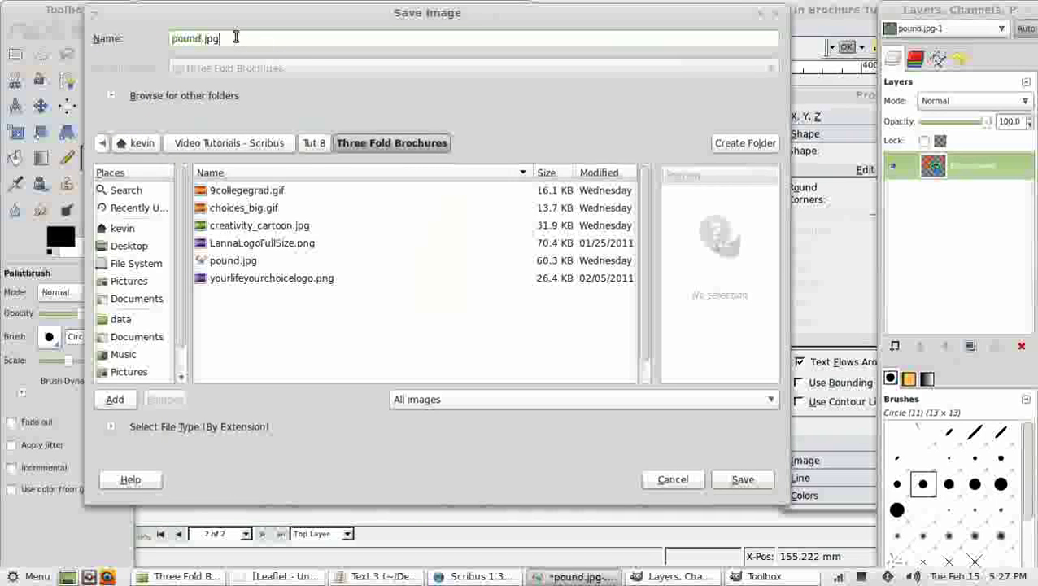
key("BackSpace")
key("BackSpace")
key("BackSpace")
type("p")
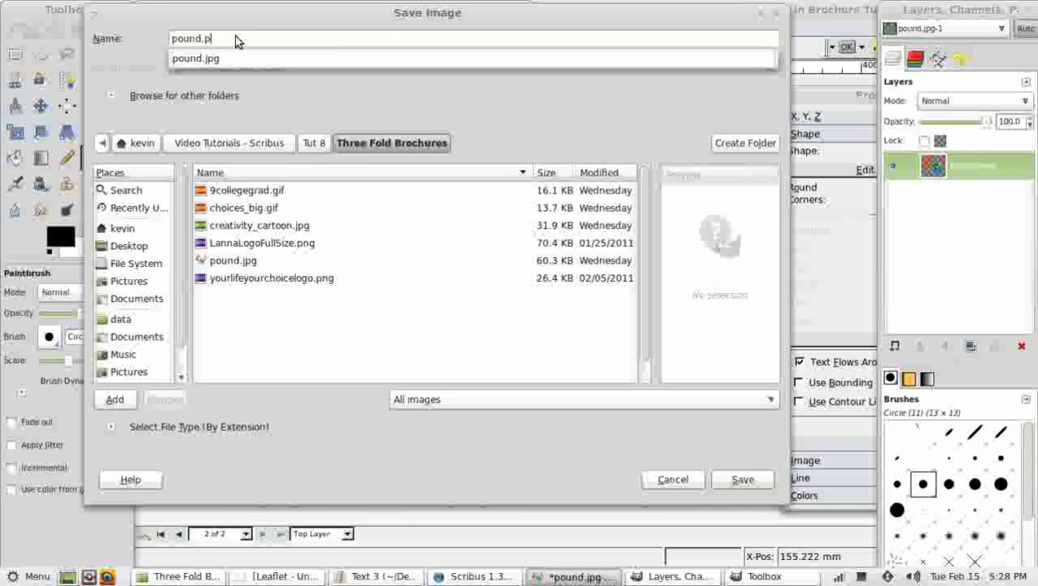
type("ng")
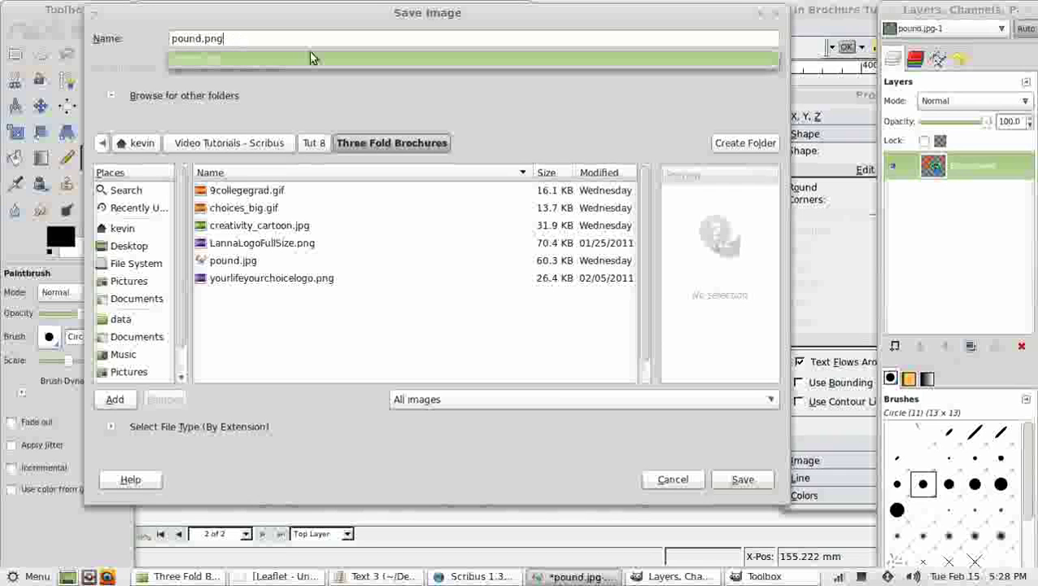
left_click(746, 484)
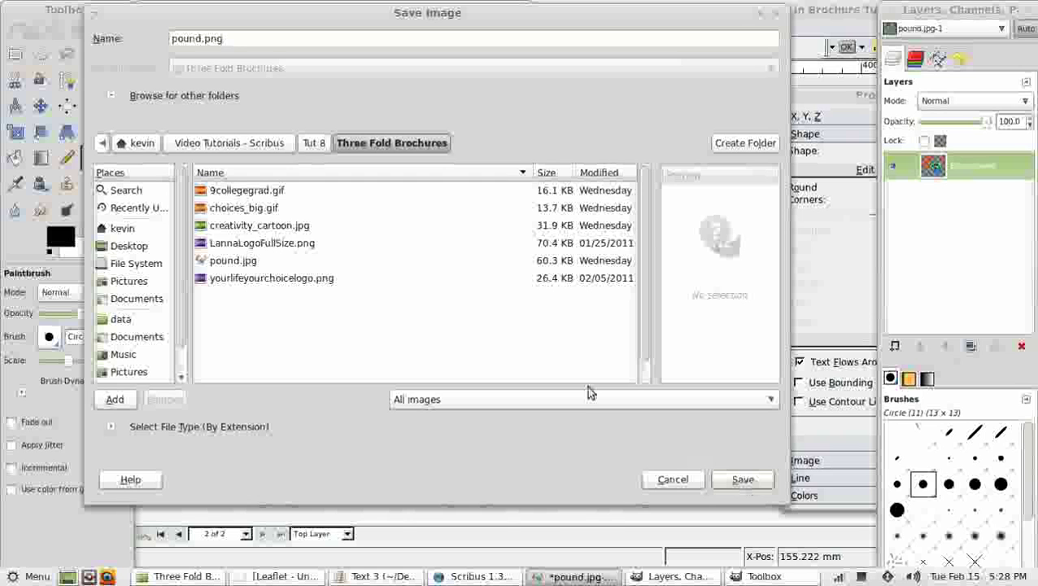
left_click(743, 480)
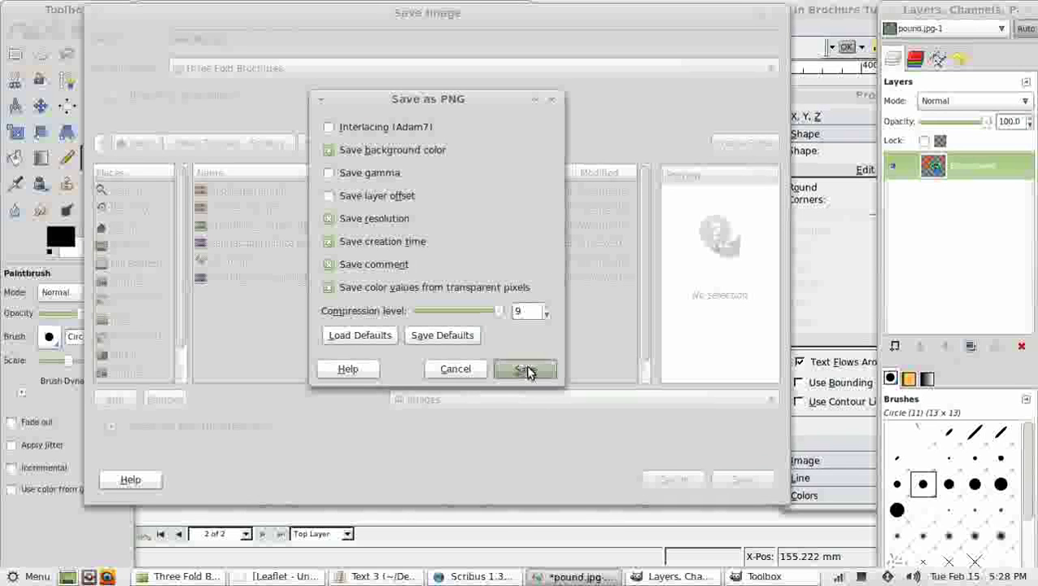
left_click(526, 371)
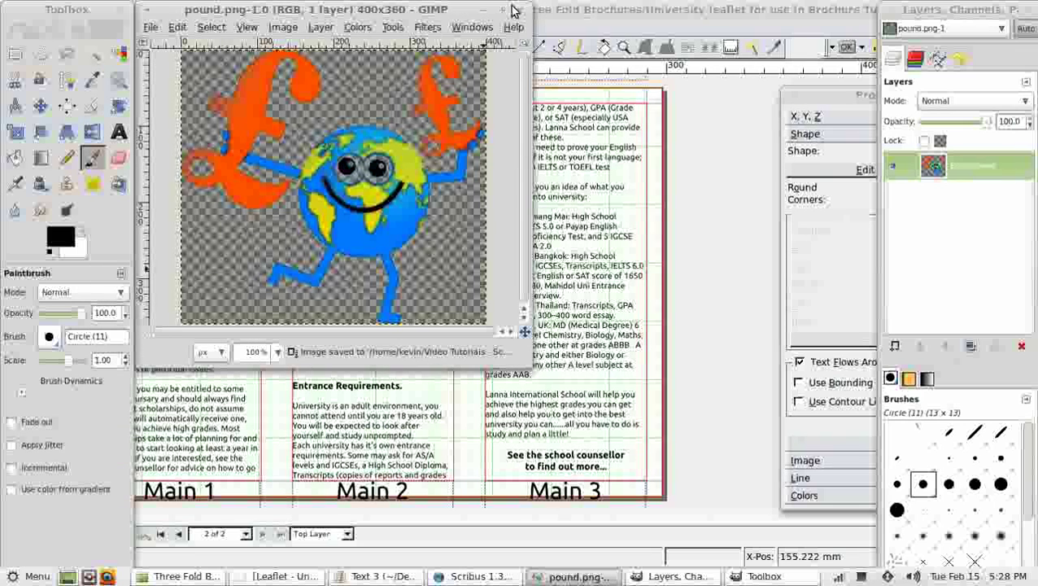
- Back in Scribus, load the transparent pound.png into the clip-art frame via Get Image
left_click(488, 11)
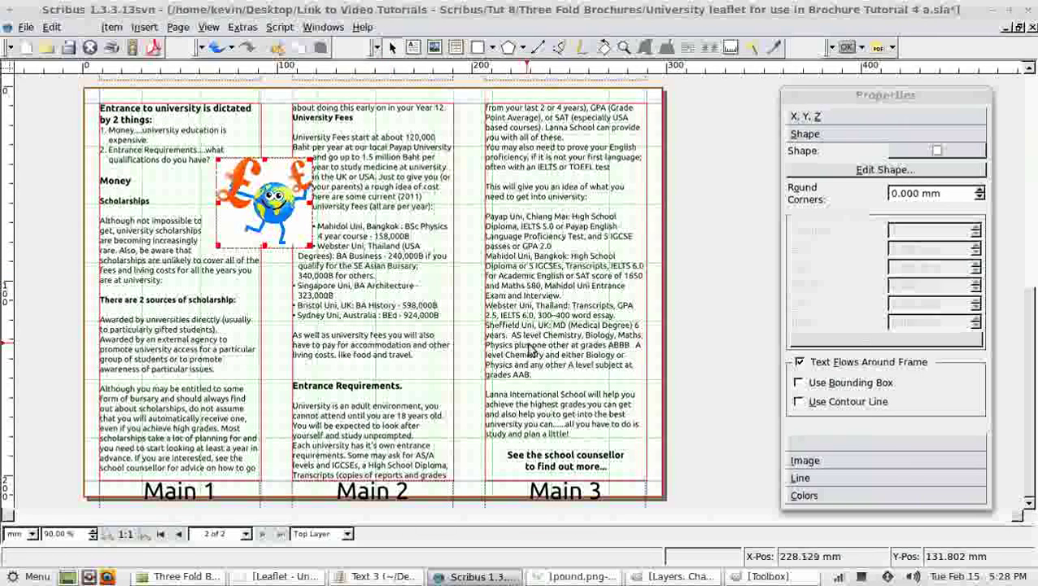
right_click(270, 194)
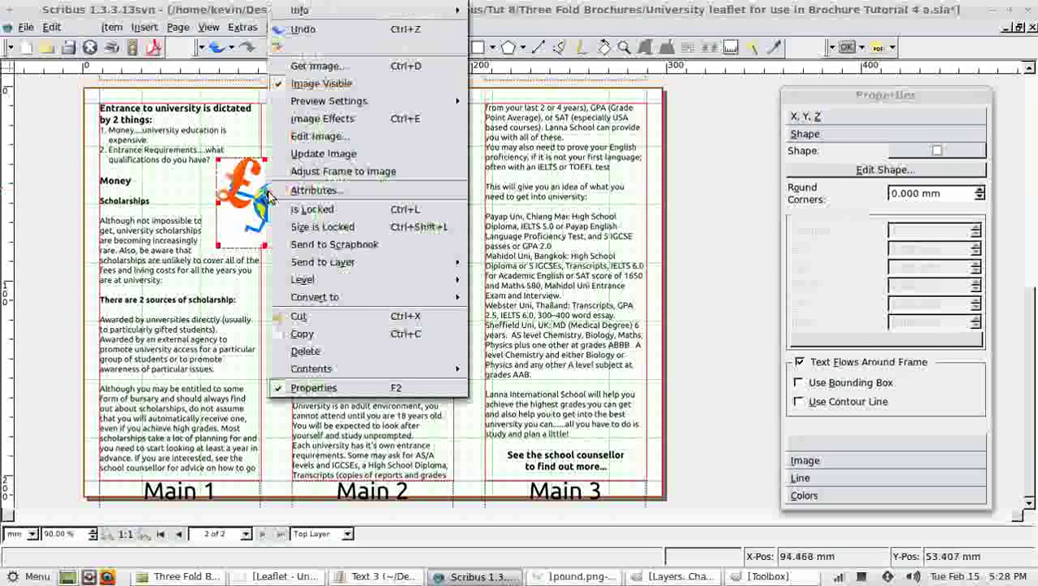
left_click(328, 69)
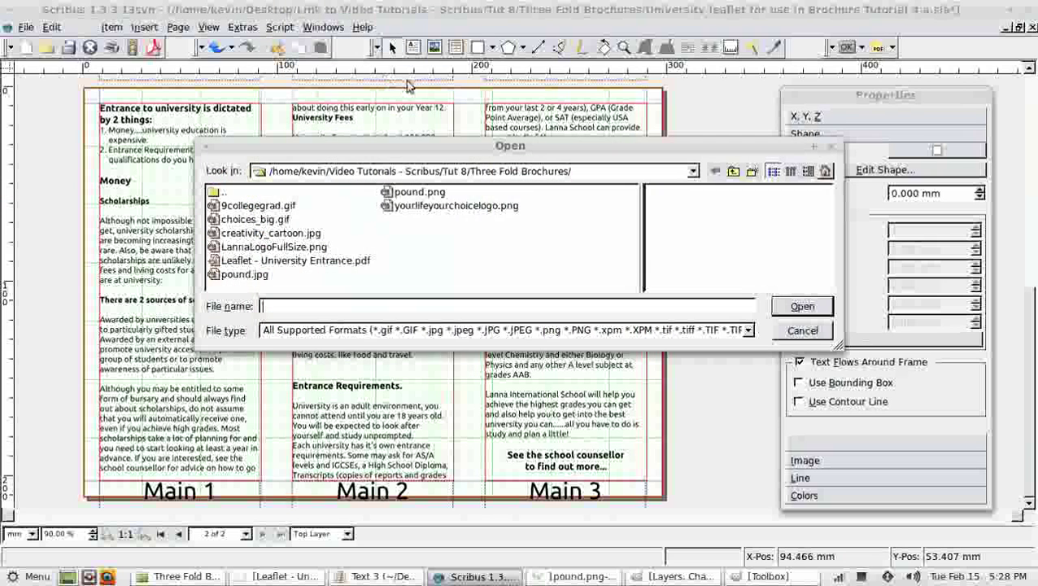
left_click(455, 205)
left_click(422, 192)
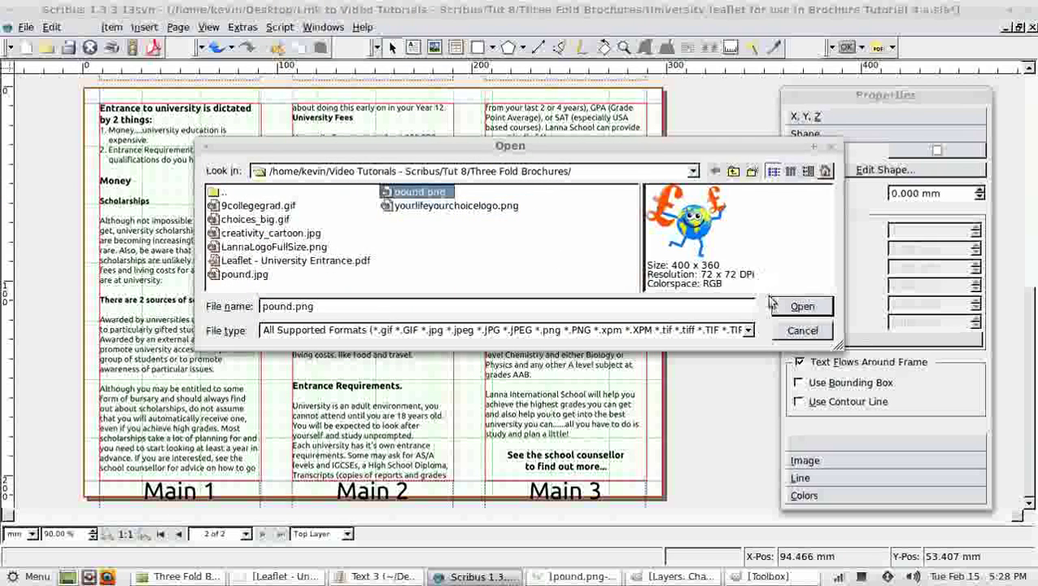
left_click(797, 306)
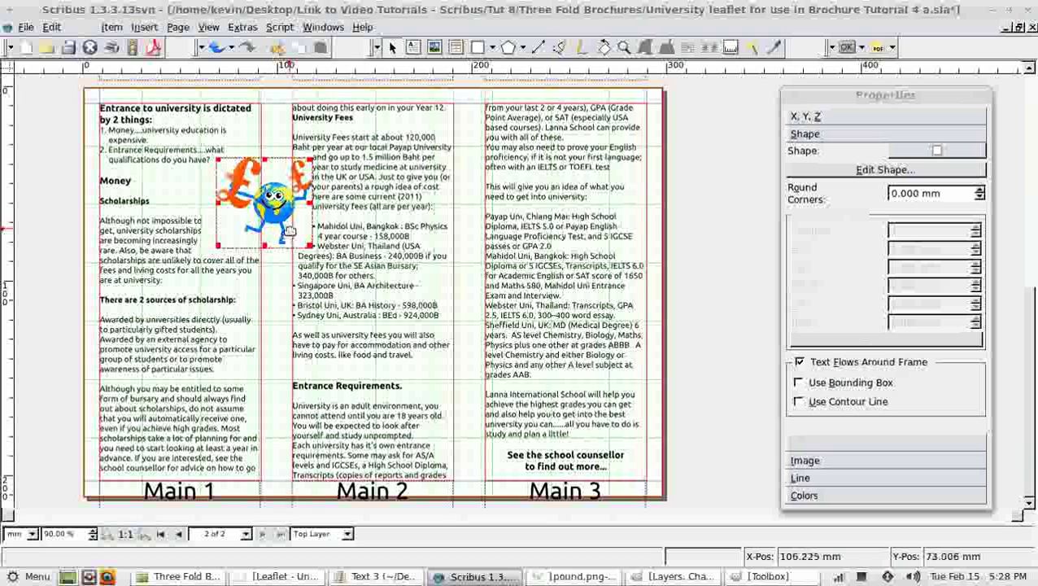
- Turn on contour-line text wrap for the pound-globe clip art and begin editing its contour
left_click(799, 406)
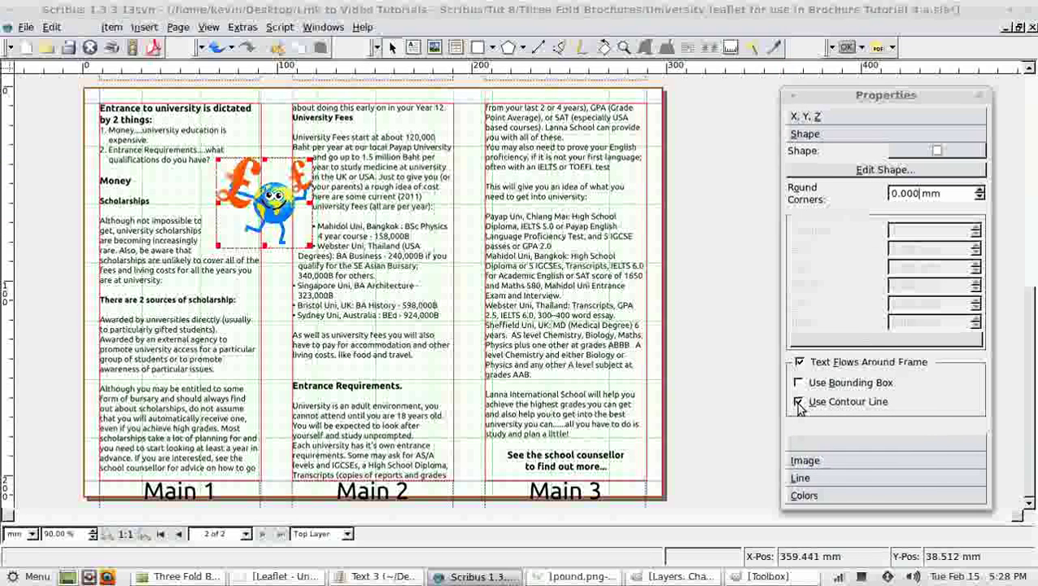
left_click(863, 171)
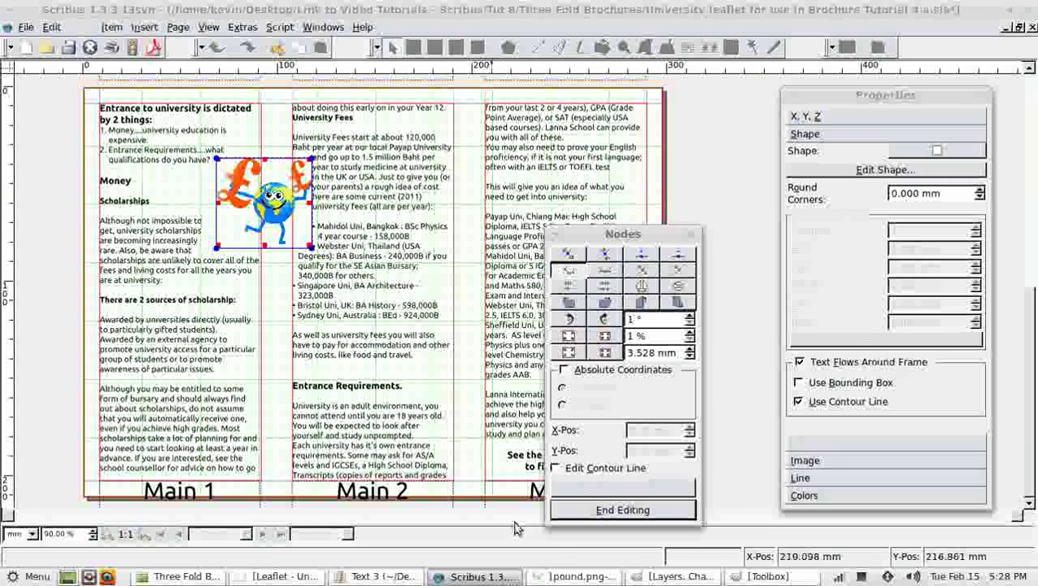
left_click(555, 469)
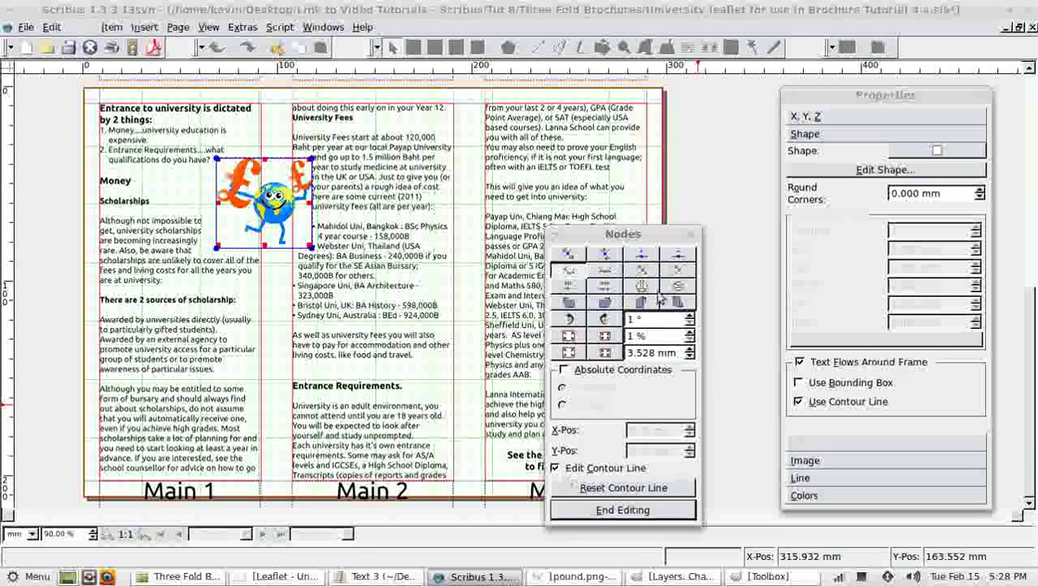
- Add a contour point by the figure's right edge and pull the contour nodes inward around the figure
left_click(641, 257)
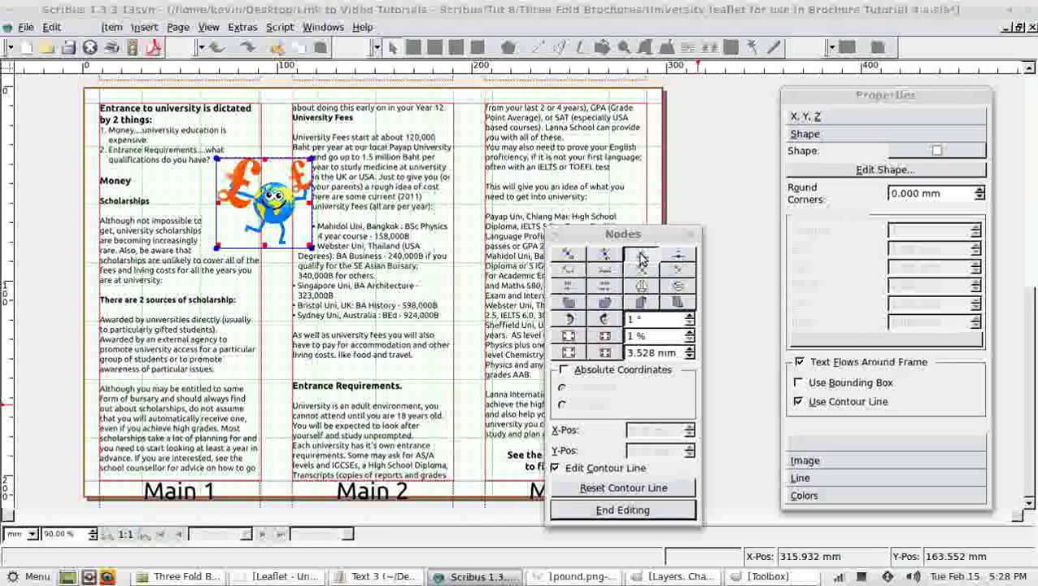
left_click(312, 224)
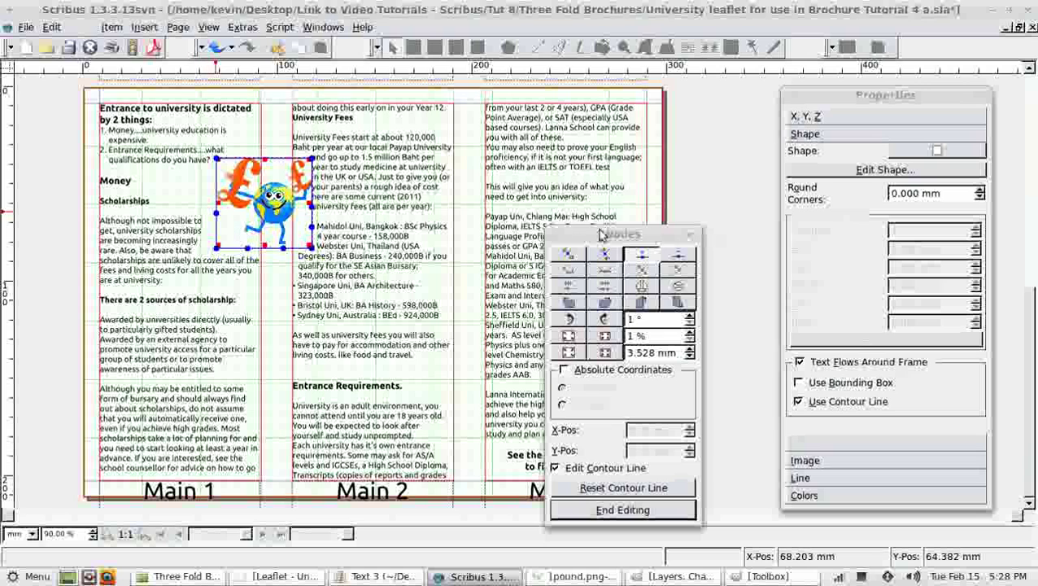
left_click(569, 257)
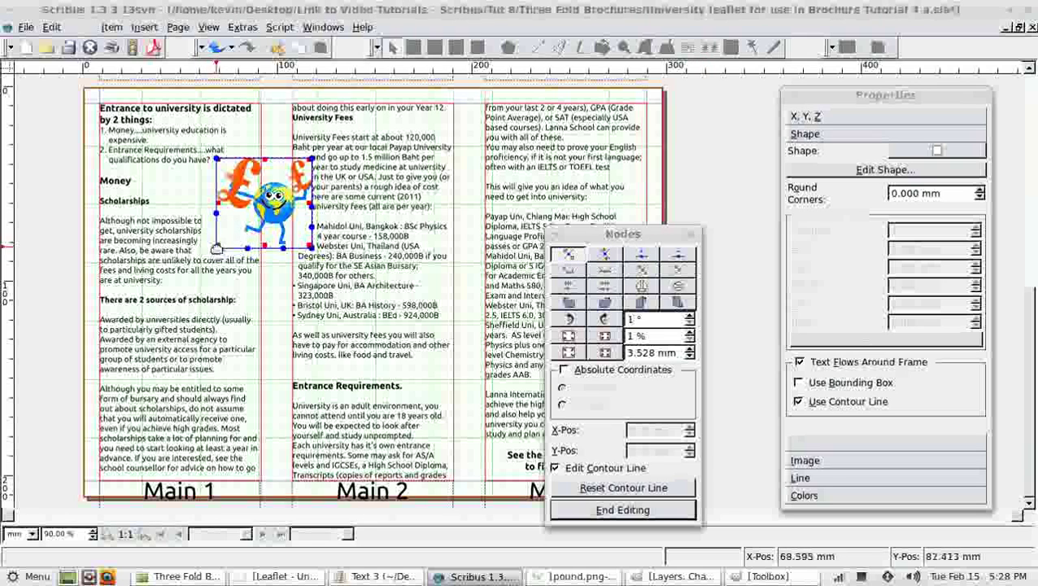
left_click_drag(218, 248, 246, 243)
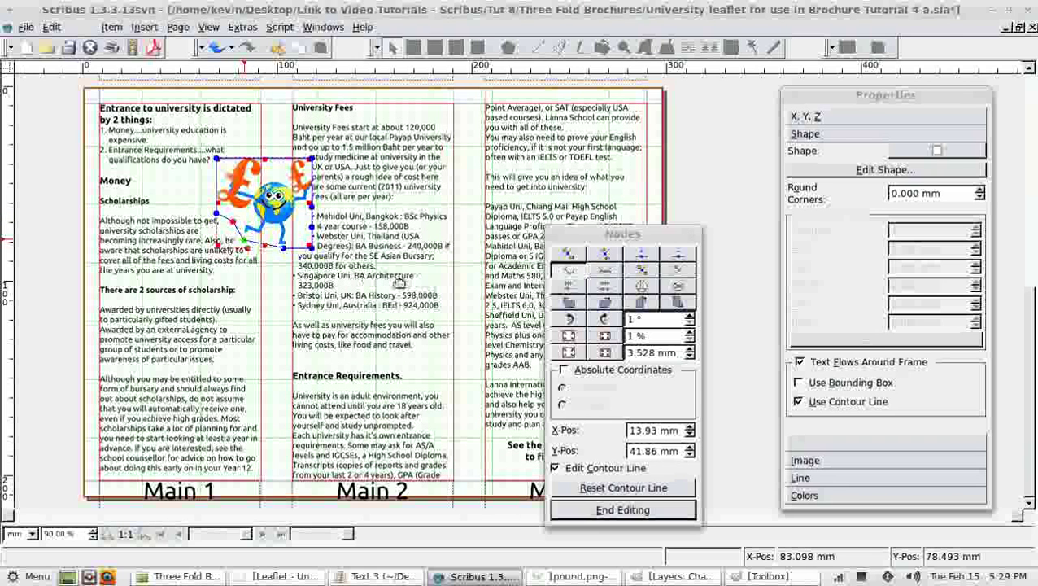
left_click_drag(307, 244, 298, 222)
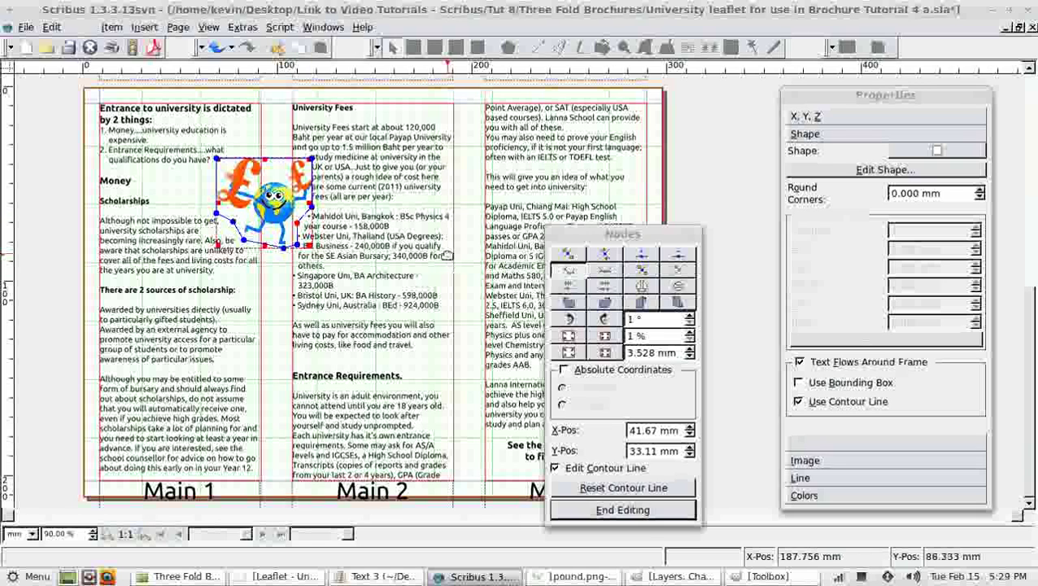
left_click(313, 205)
left_click_drag(313, 205, 320, 195)
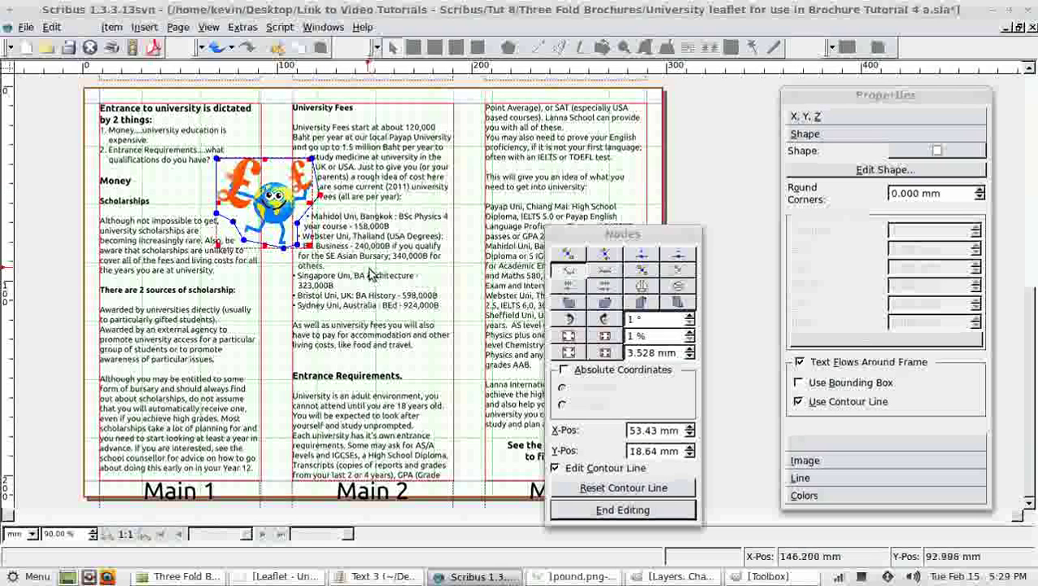
left_click(627, 510)
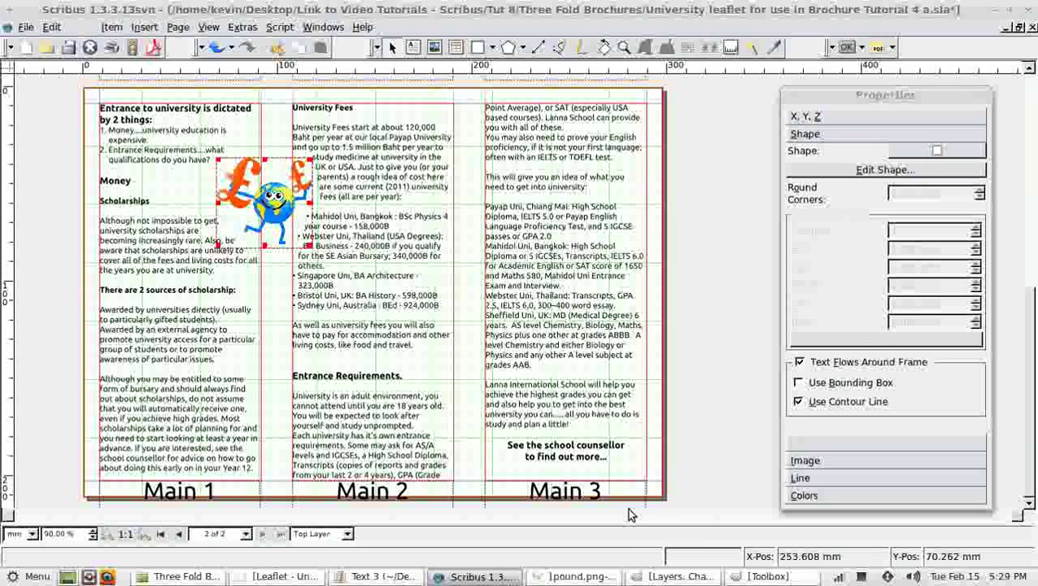
- Deselect the clip art, save, and hide the Background layer to remove the Main 1–3 headings
left_click(744, 340)
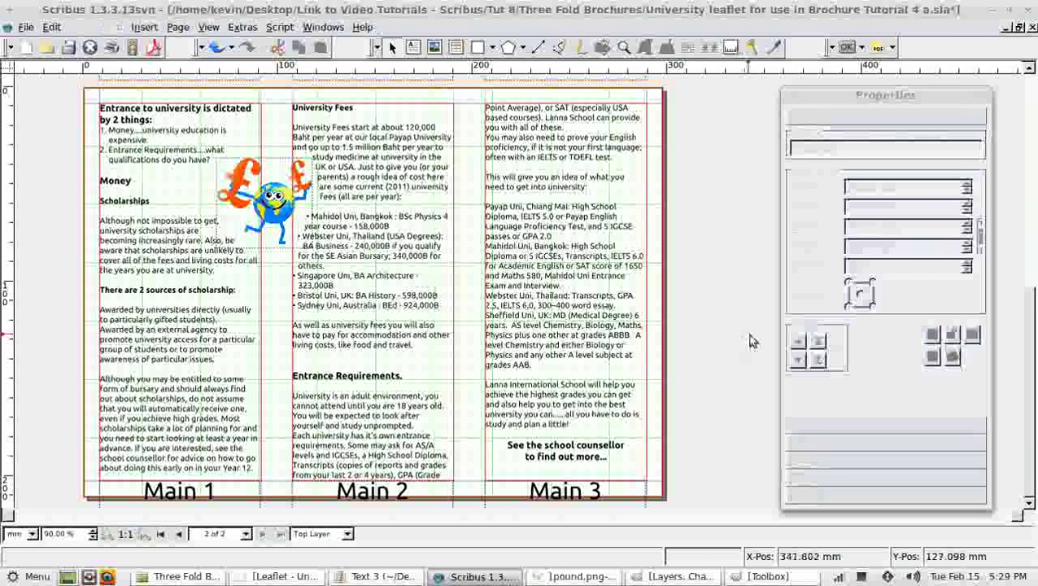
left_click(69, 48)
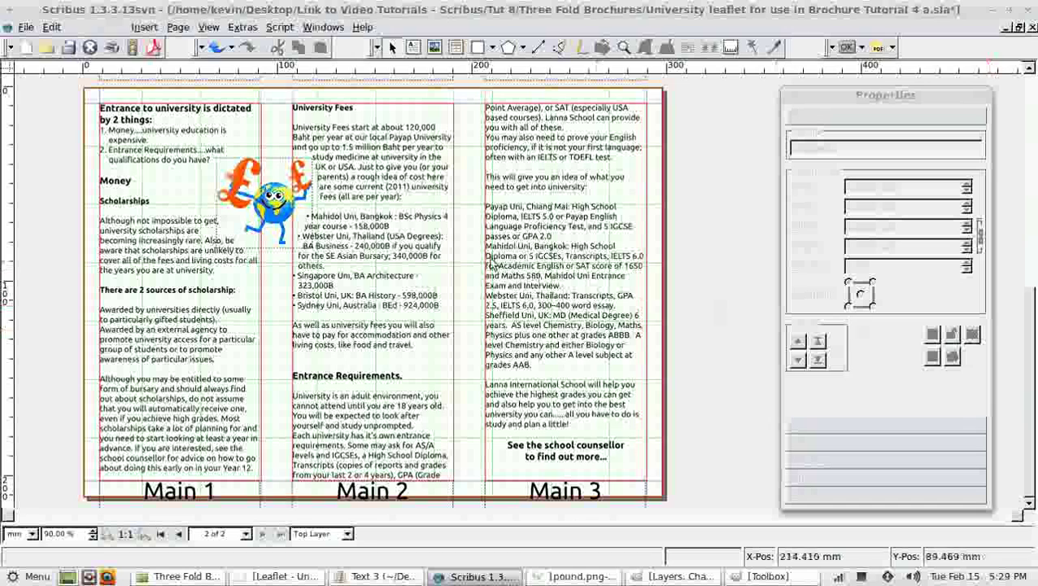
left_click(324, 28)
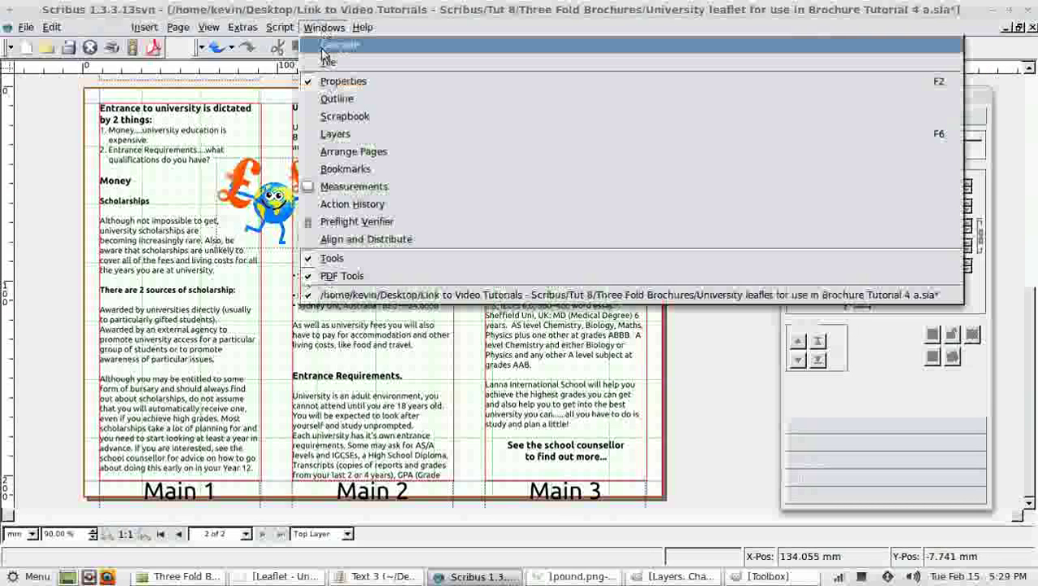
left_click(332, 134)
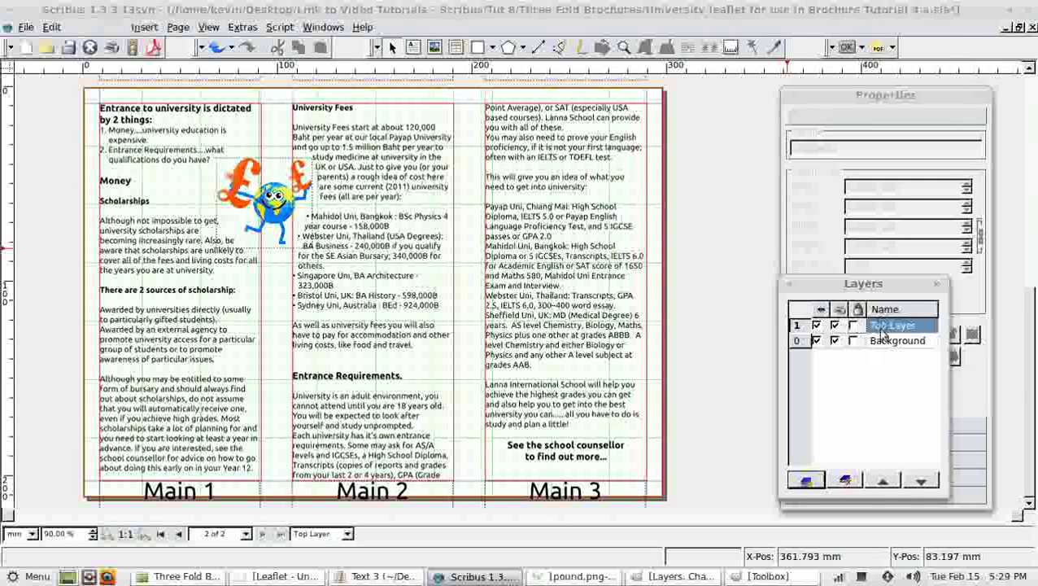
left_click(817, 340)
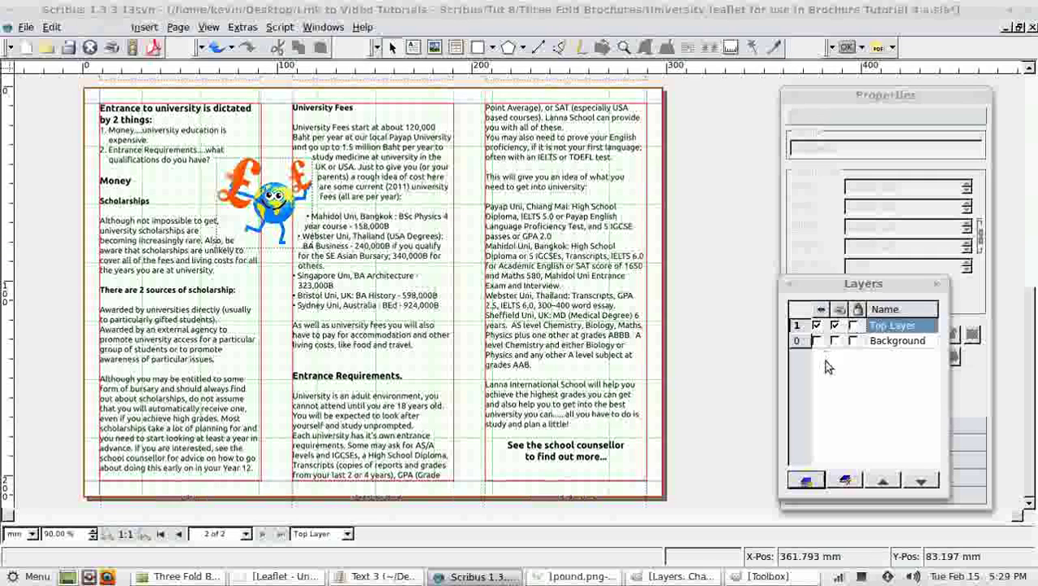
left_click(817, 341)
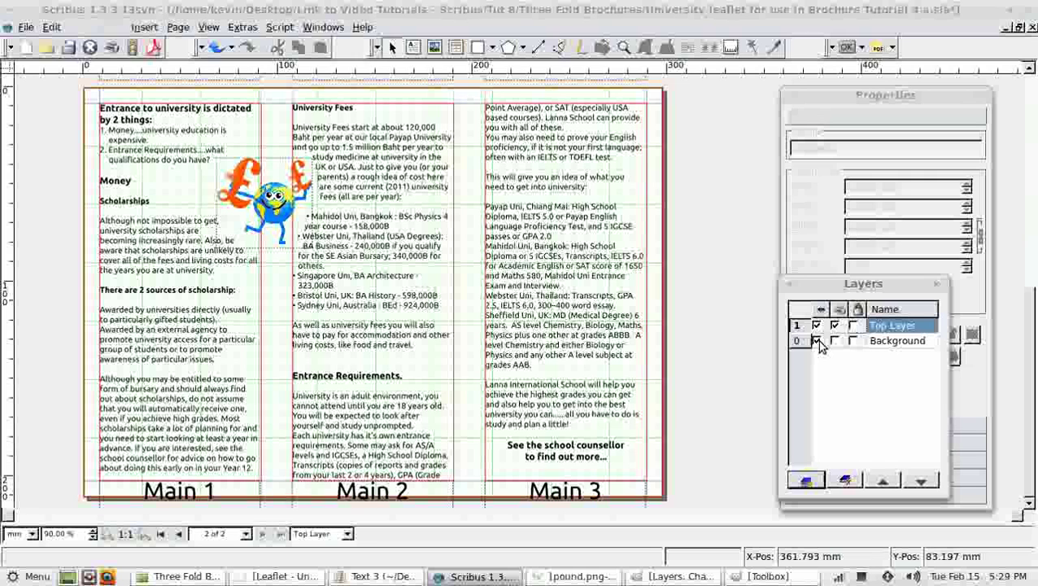
left_click(818, 342)
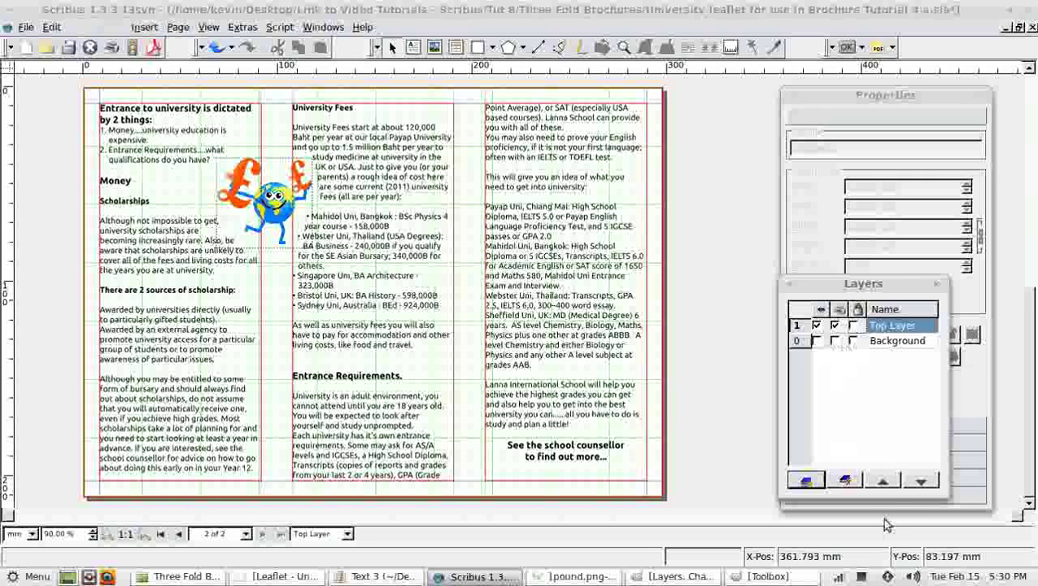
left_click(937, 284)
left_click_drag(1030, 310, 1018, 79)
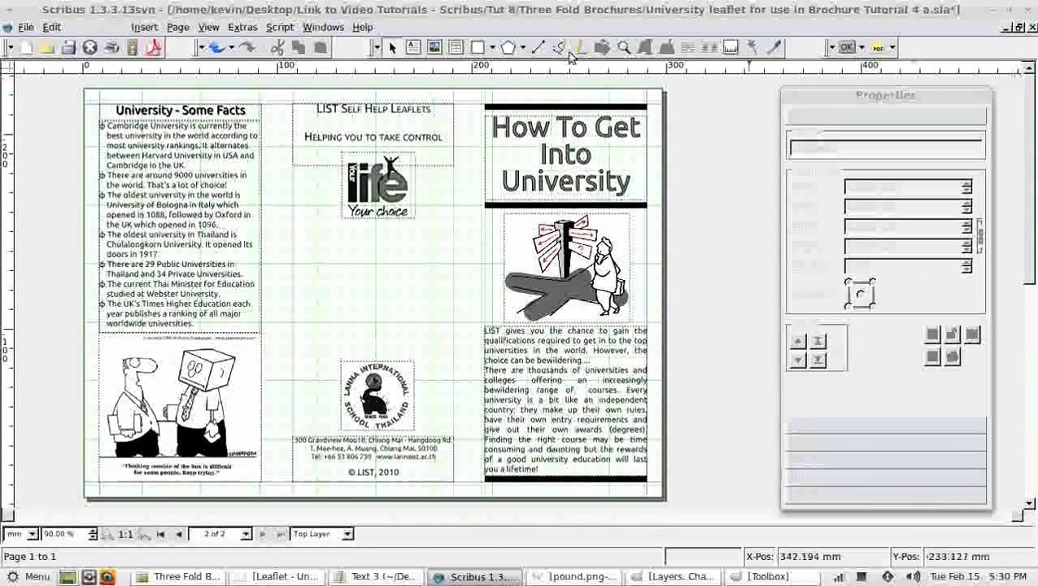
- Save and export 'University leaflet for use in Brochure Tutorial 4 a.pdf' with default settings, then open it
left_click(70, 45)
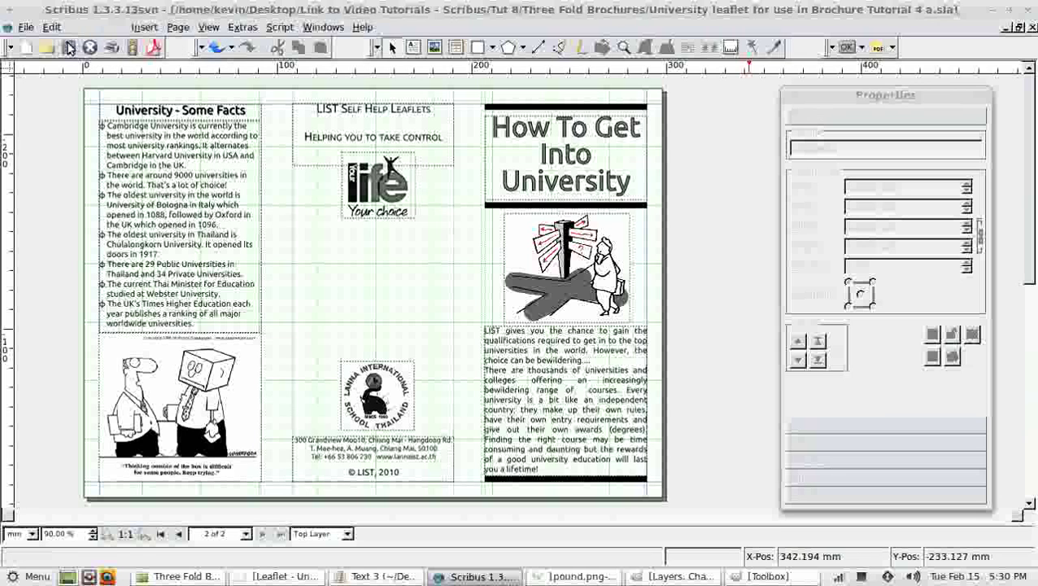
left_click(153, 48)
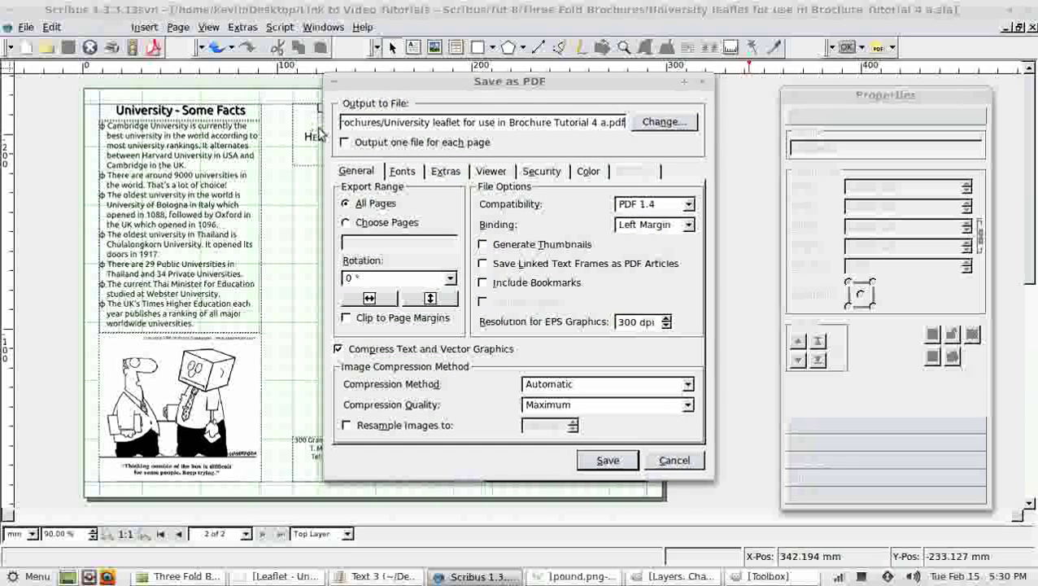
left_click(665, 123)
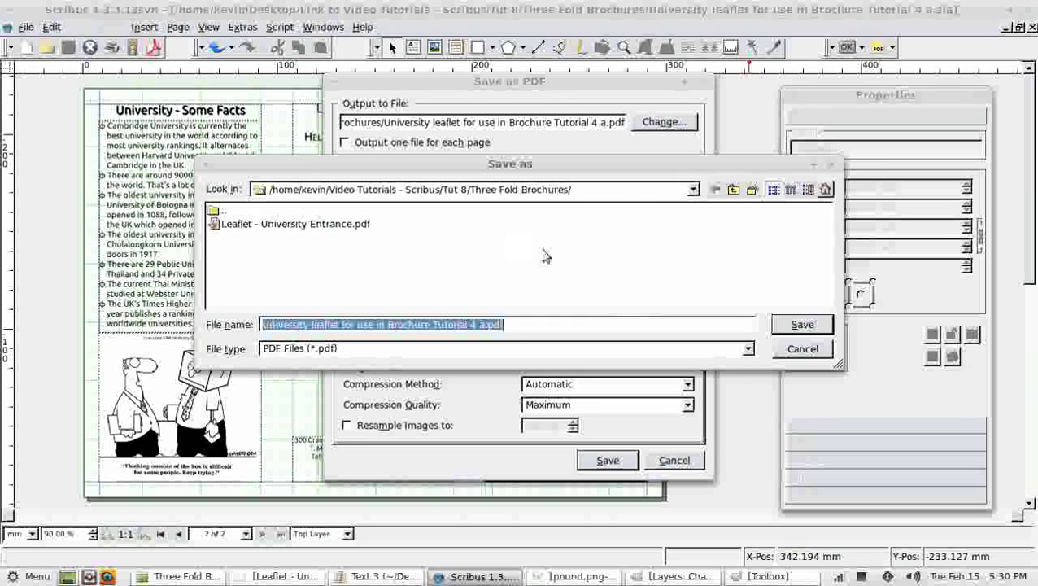
left_click(802, 325)
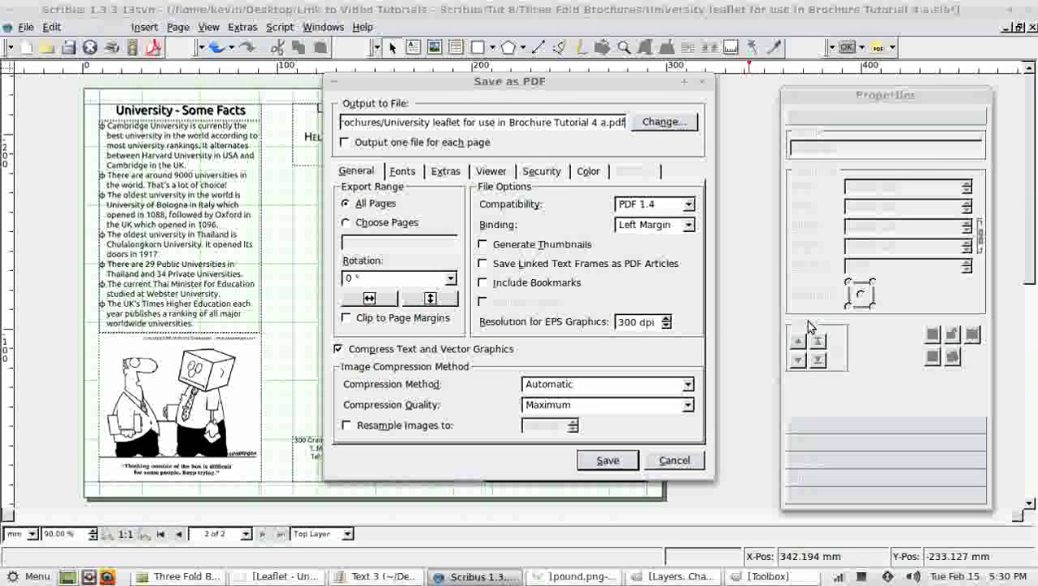
left_click(608, 460)
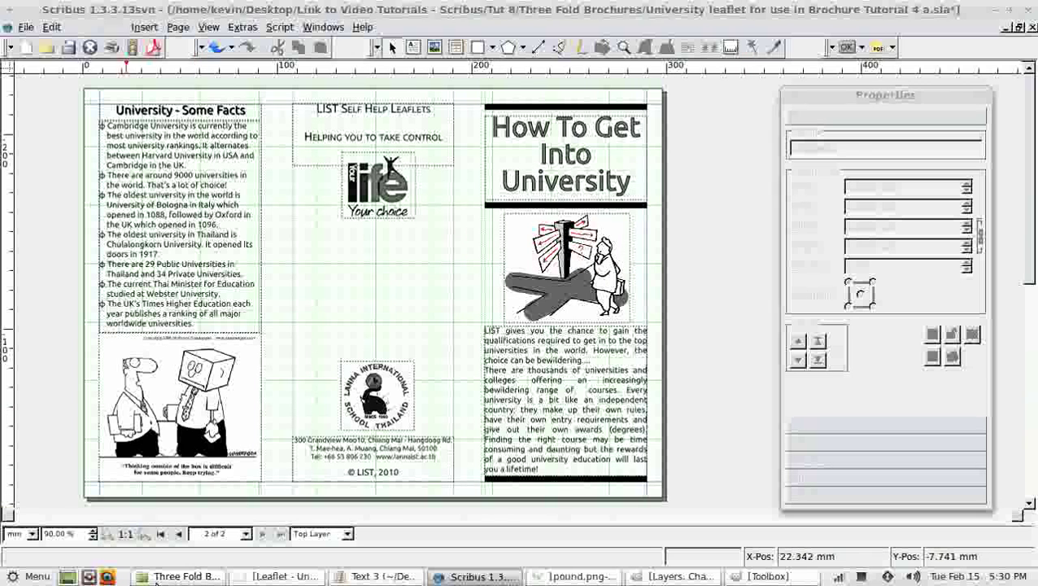
left_click(163, 576)
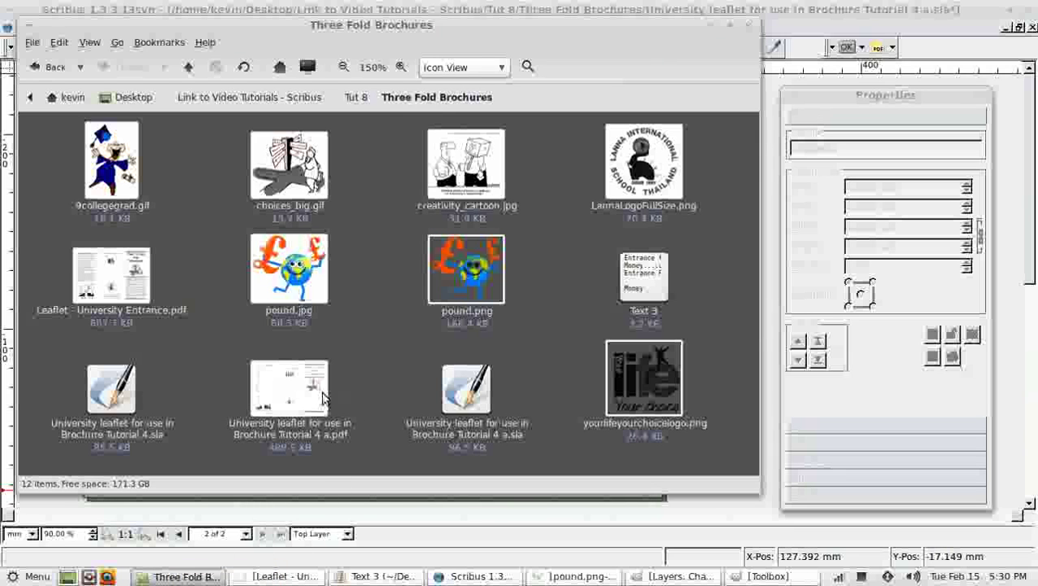
double_click(292, 400)
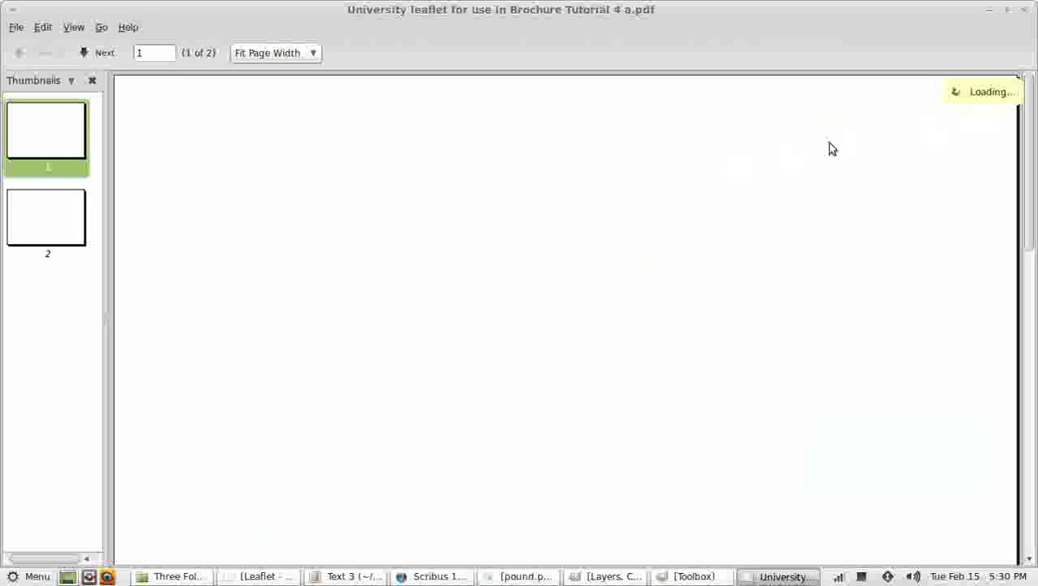
- Set the leaflet PDF's zoom to Best Fit and jump to page 2
left_click(305, 52)
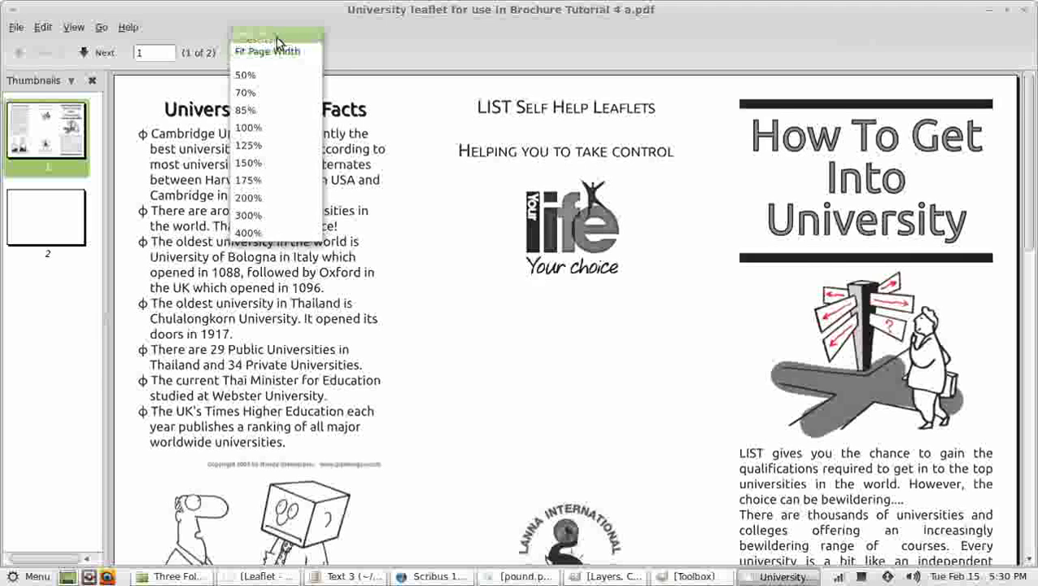
left_click(268, 34)
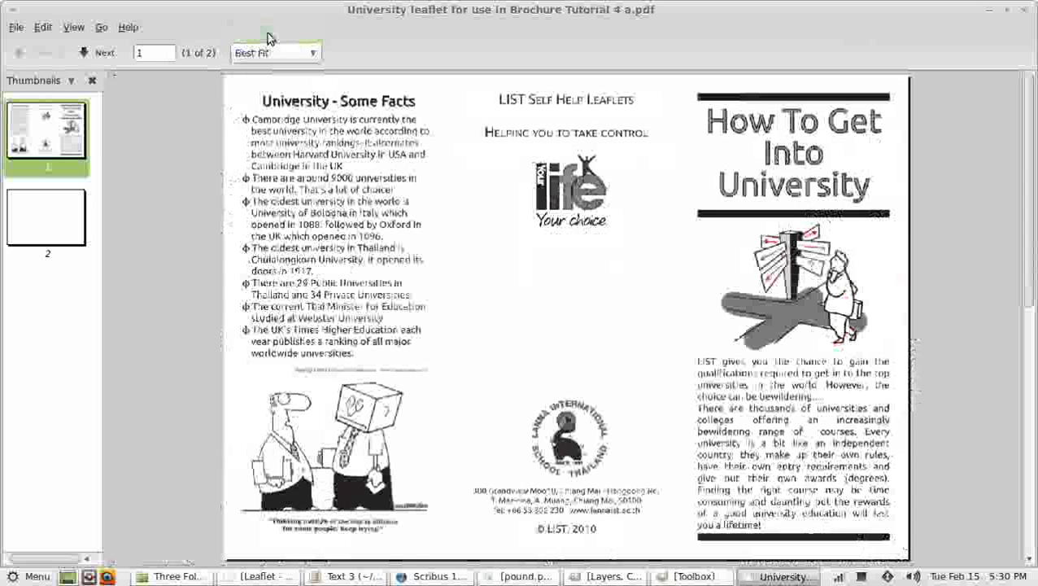
left_click(51, 216)
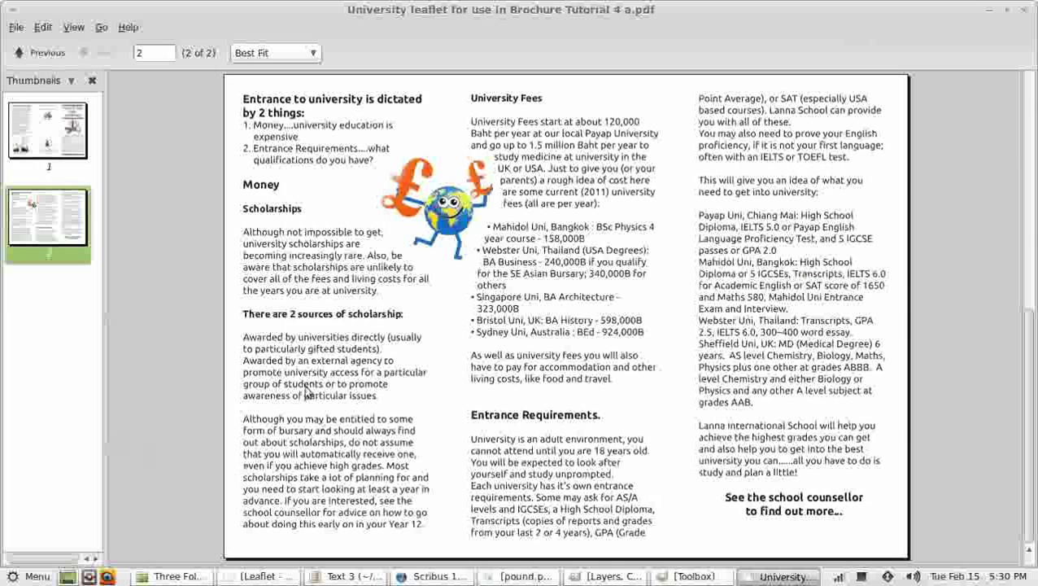